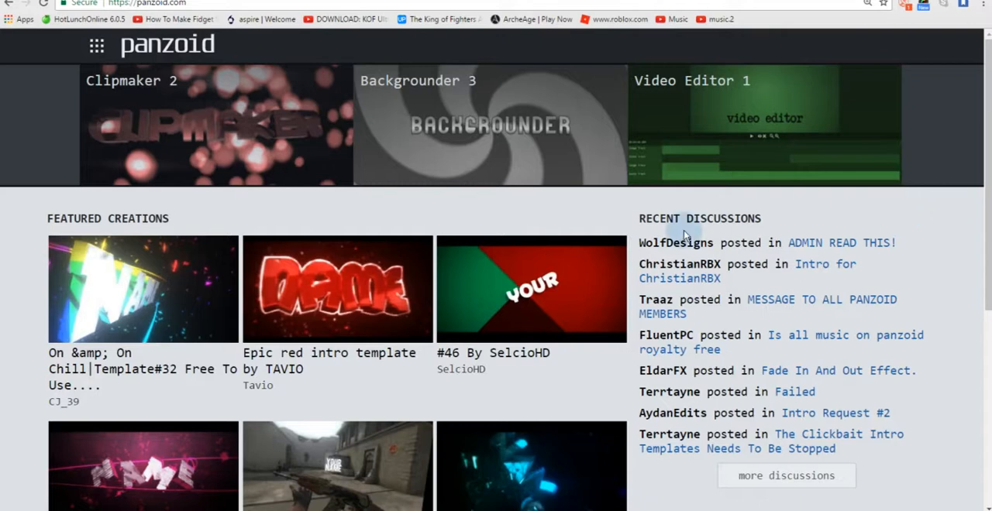
Step: Try the camera view toggle in Clipmaker 2 and return to the Panzoid home page
left_click(196, 140)
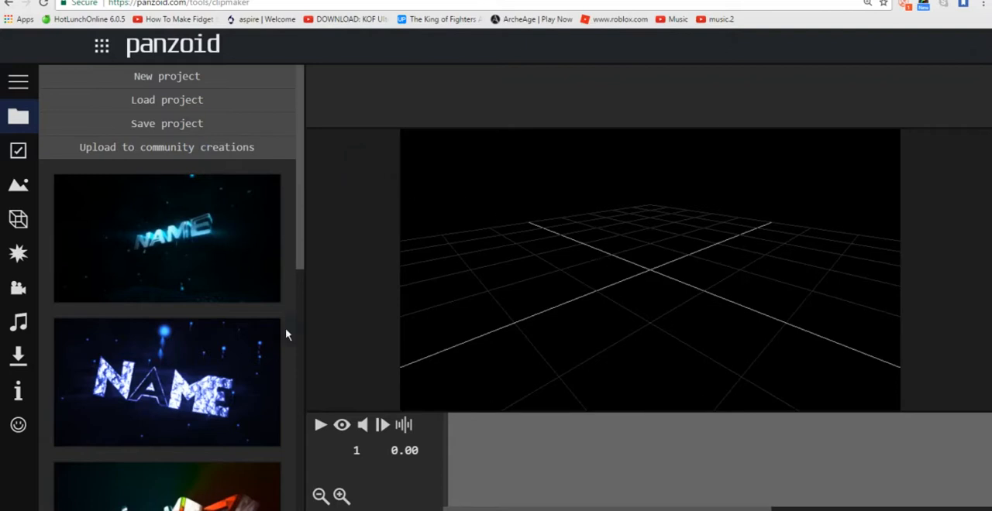
left_click(343, 428)
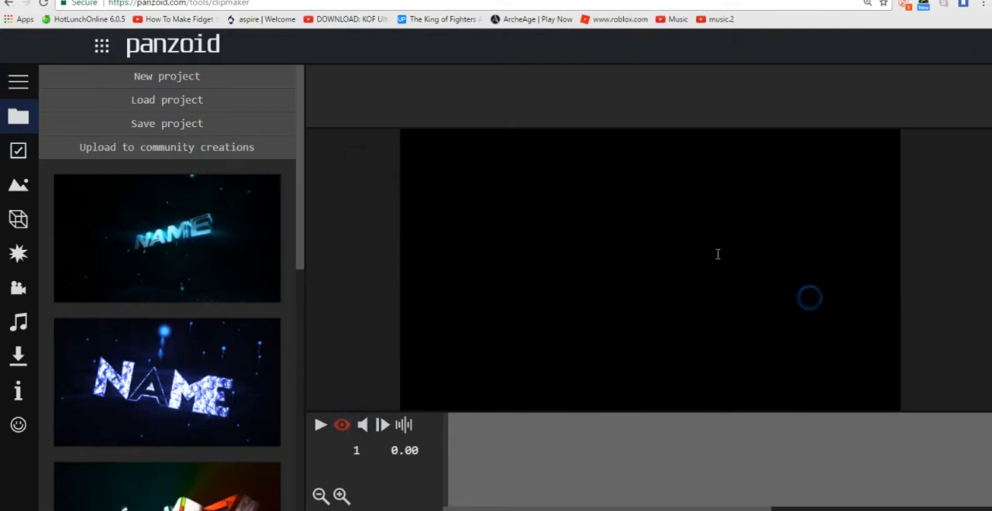
left_click(342, 425)
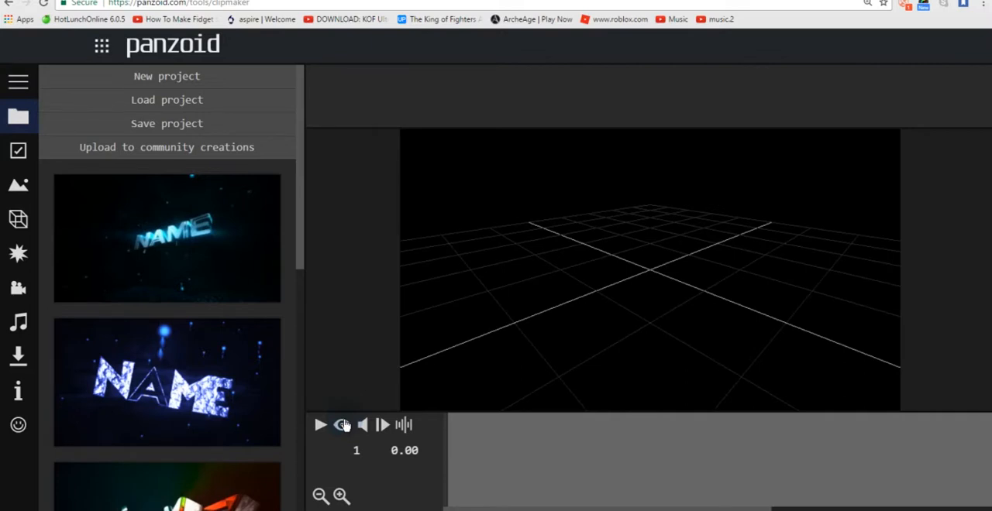
left_click(343, 425)
left_click(343, 426)
left_click_drag(551, 294, 599, 298)
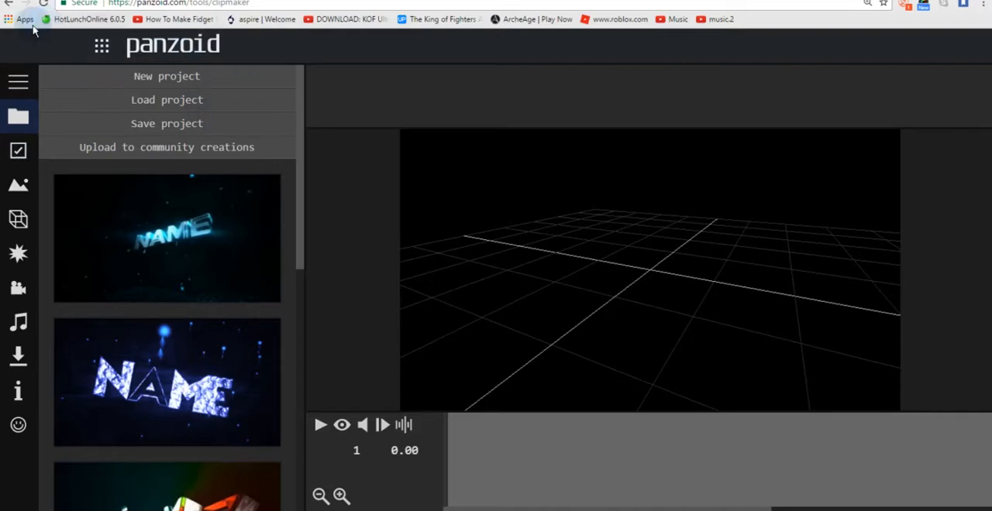
left_click(8, 4)
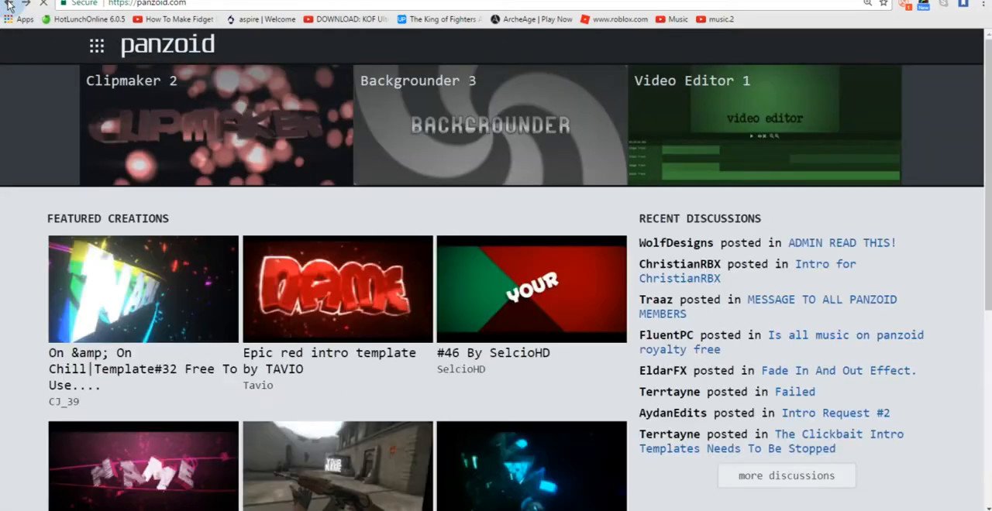
Step: Open Clipmaker 2 and start a new project
left_click(216, 135)
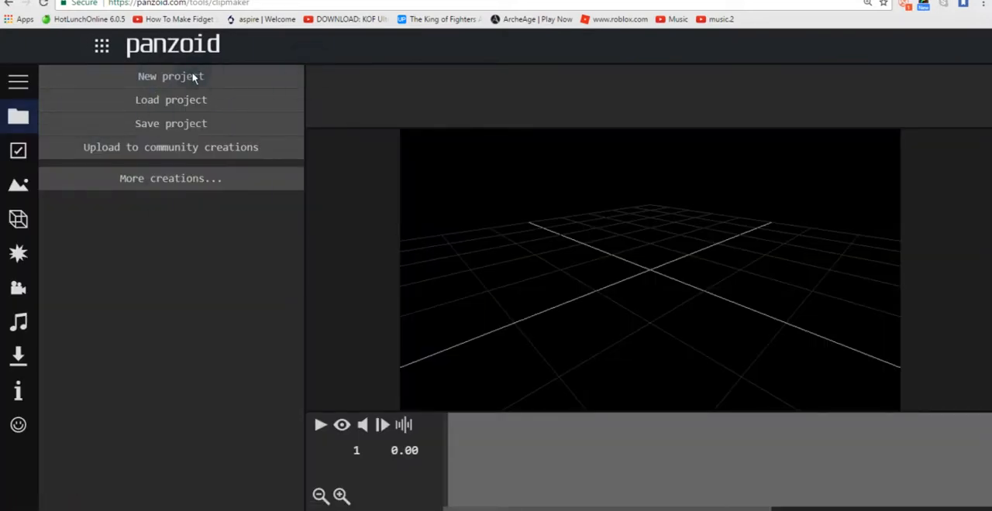
left_click(166, 80)
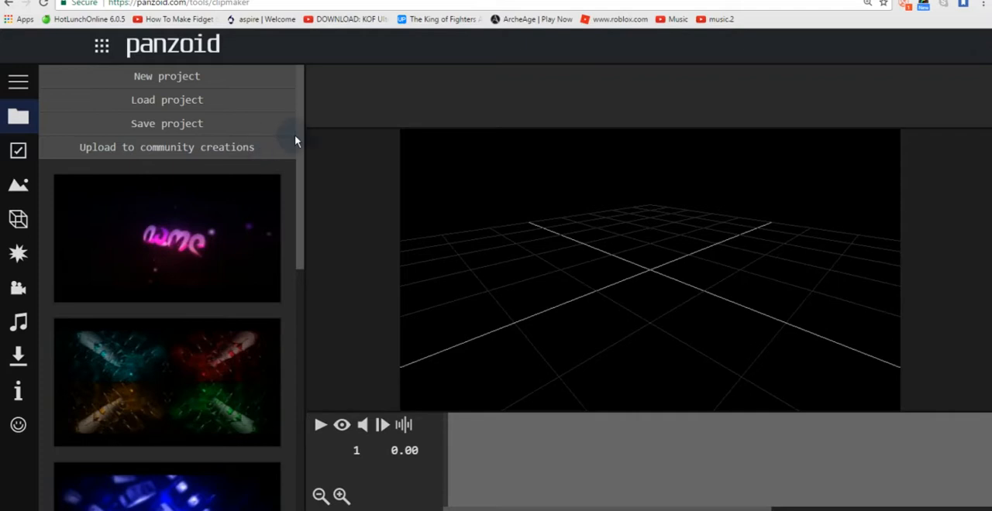
left_click_drag(300, 144, 311, 115)
Step: Set the project's video resolution to 1280x720 (720p) in the basic settings
left_click(19, 153)
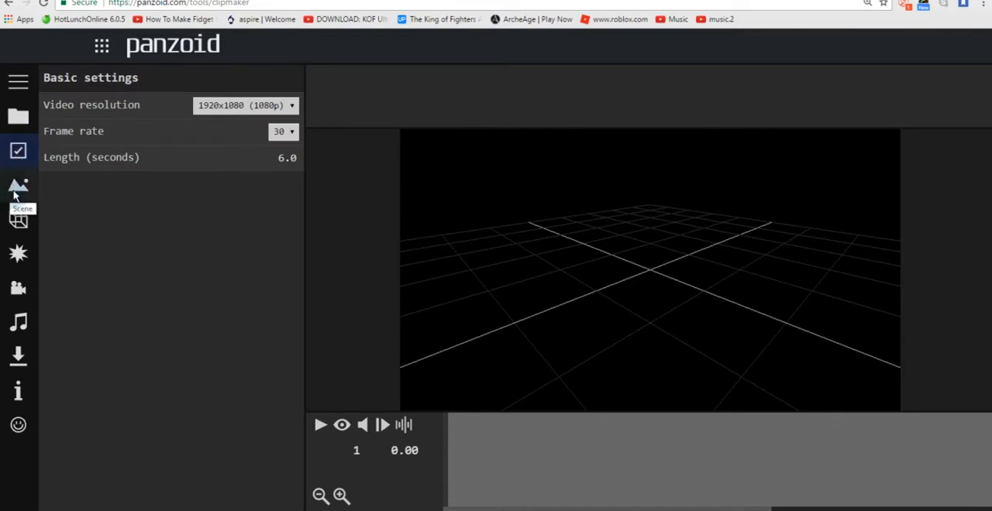
left_click(252, 106)
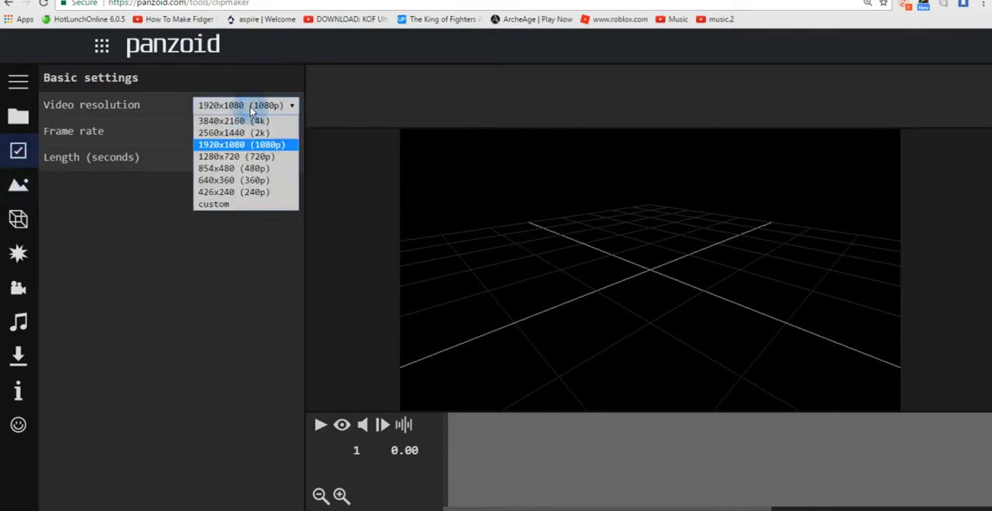
left_click(275, 163)
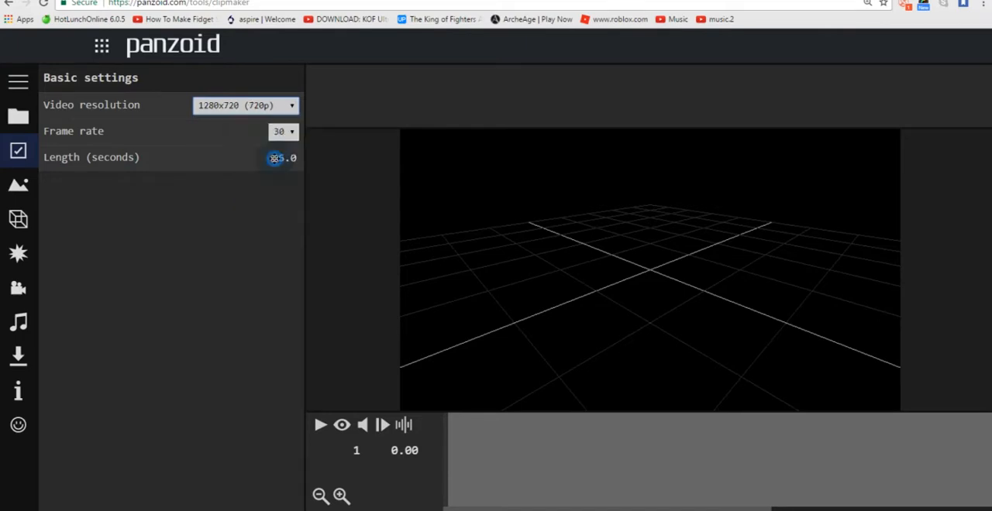
left_click(260, 114)
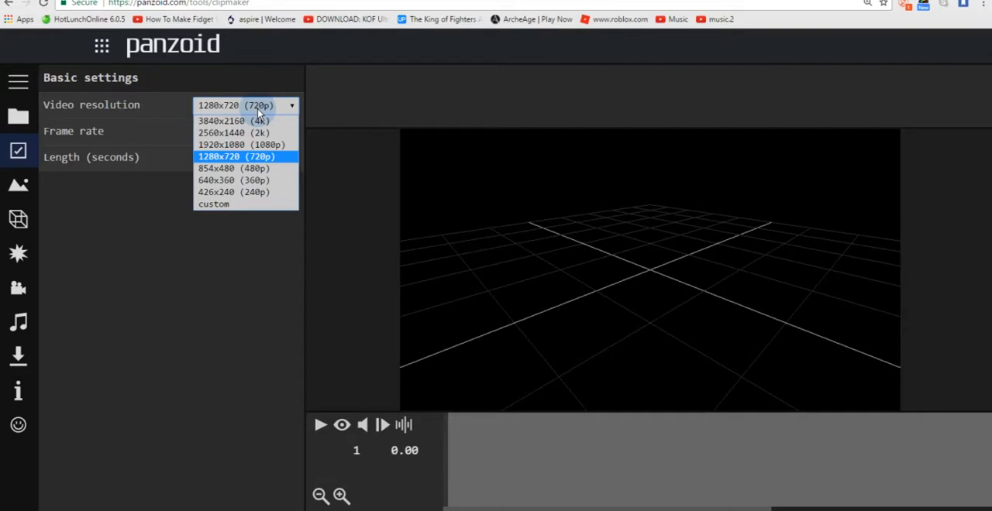
left_click(258, 109)
left_click(257, 108)
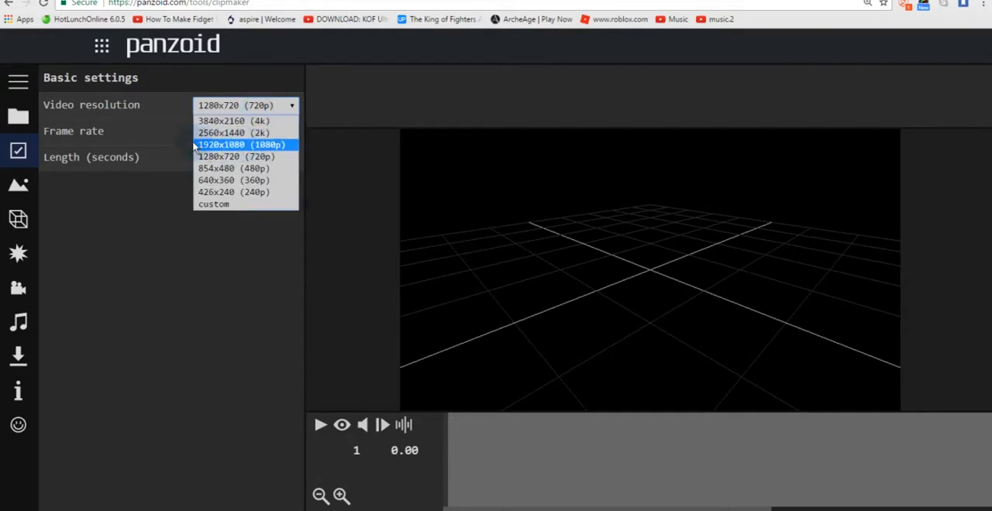
left_click(266, 156)
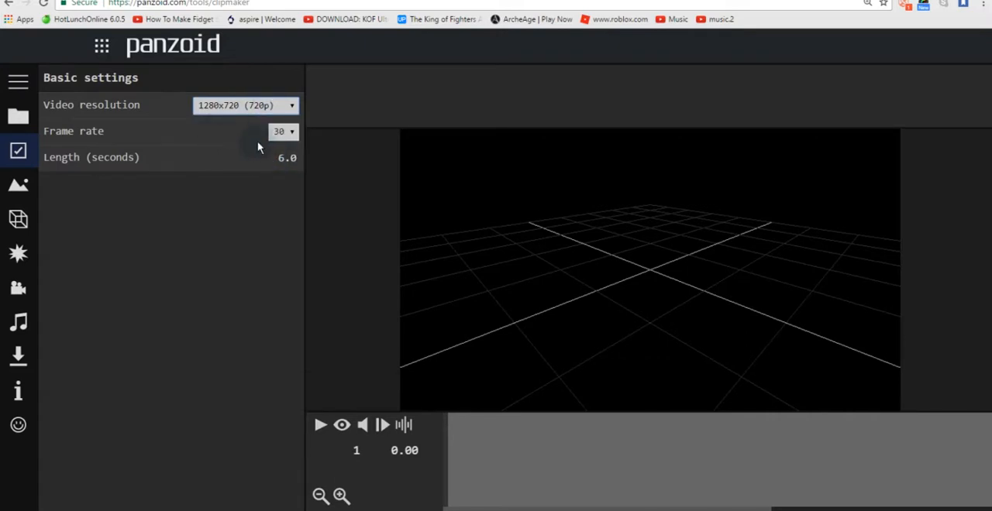
Step: Set the video length to 8 seconds
left_click(289, 159)
type("8")
key("Return")
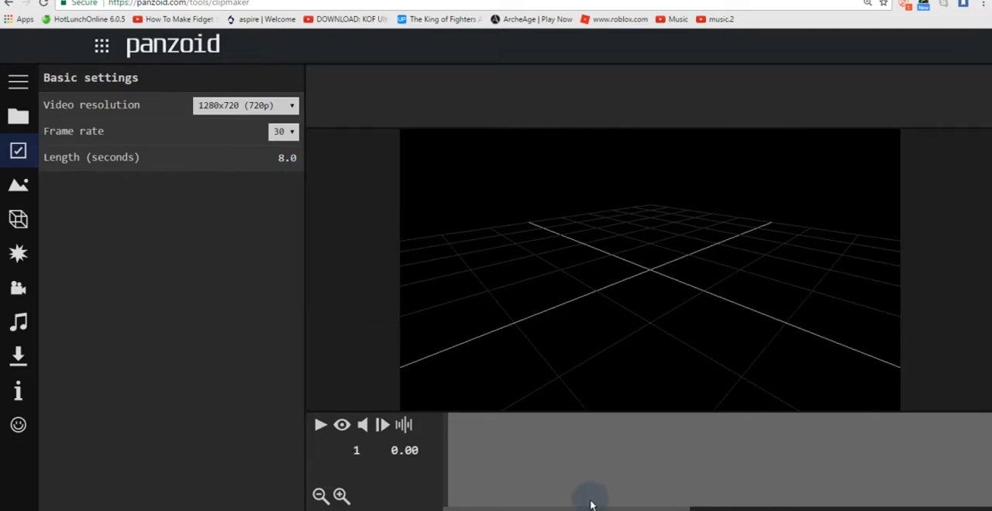
left_click_drag(593, 509, 617, 509)
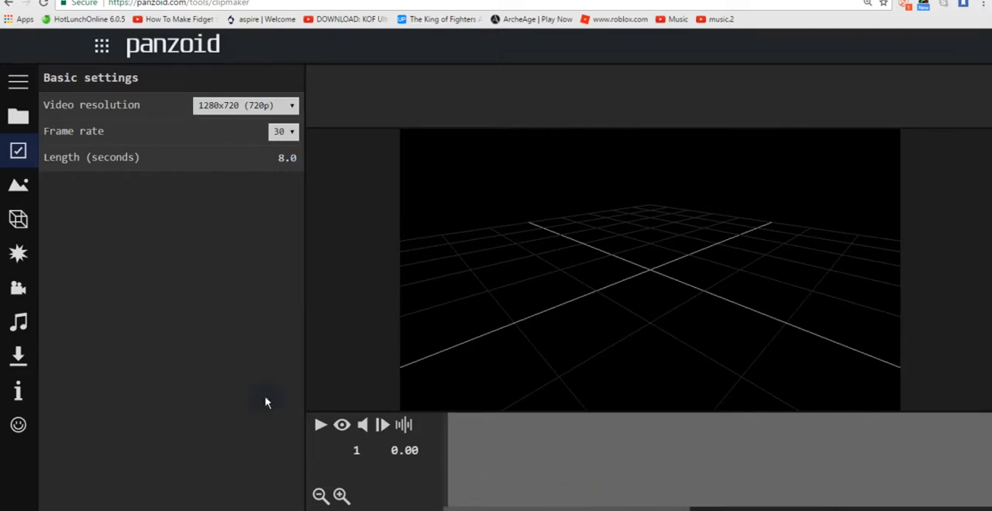
Step: Try the Blocks scene and return to the scene choices
left_click(18, 186)
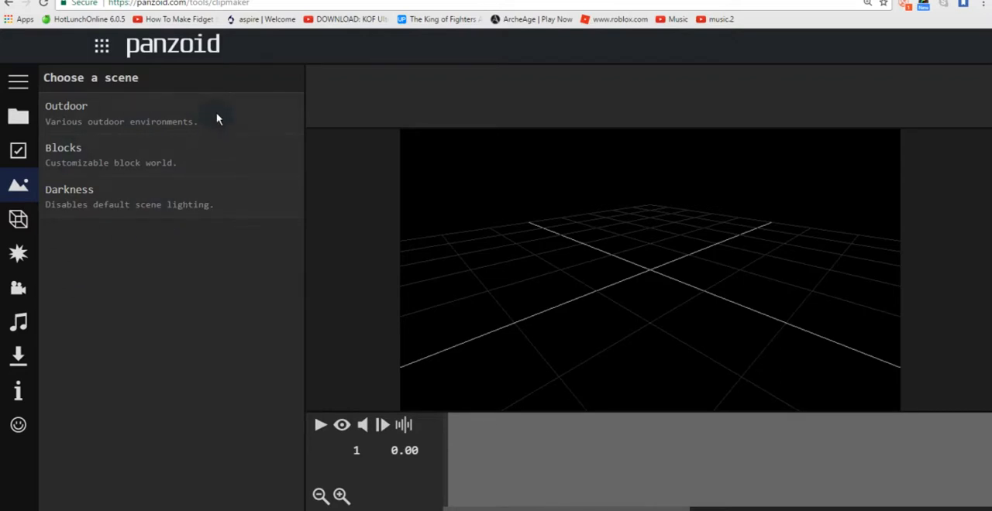
left_click(128, 156)
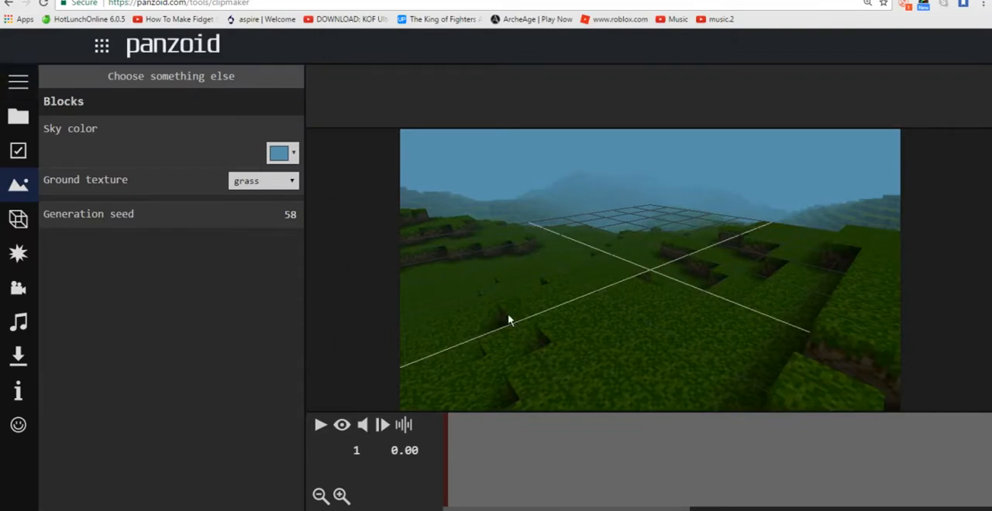
left_click_drag(508, 321, 406, 227)
left_click(203, 78)
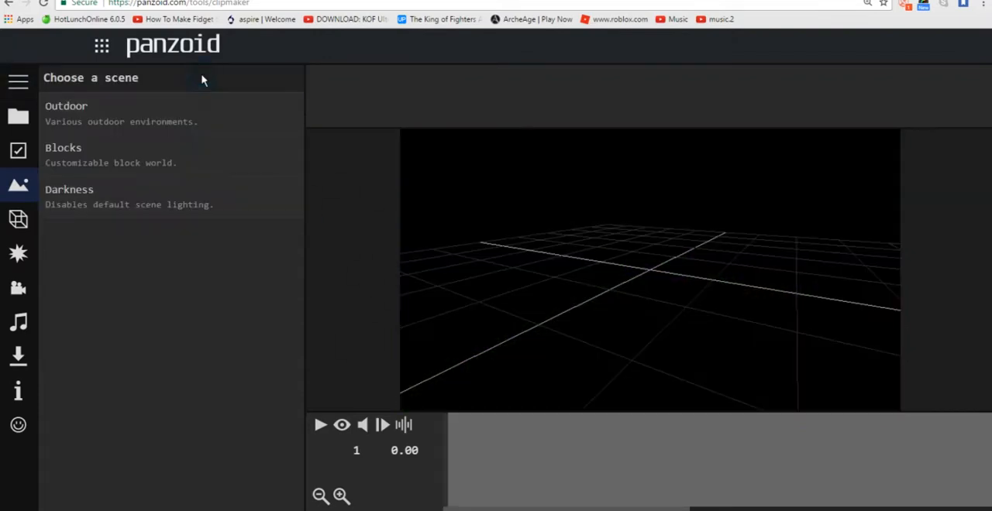
Step: Choose the Darkness scene and set its ambient light to 1.0
left_click(123, 201)
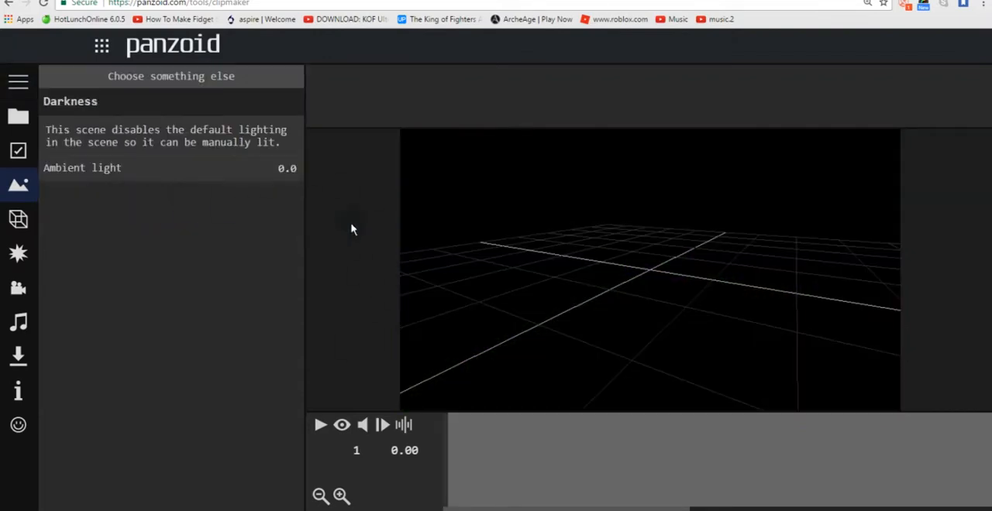
left_click_drag(626, 275, 712, 285)
left_click(283, 169)
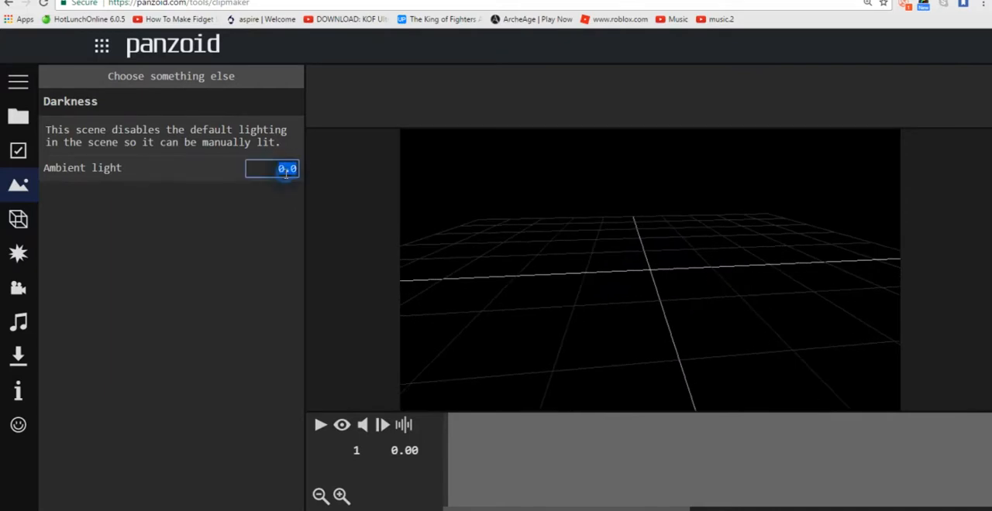
type("1")
key("Return")
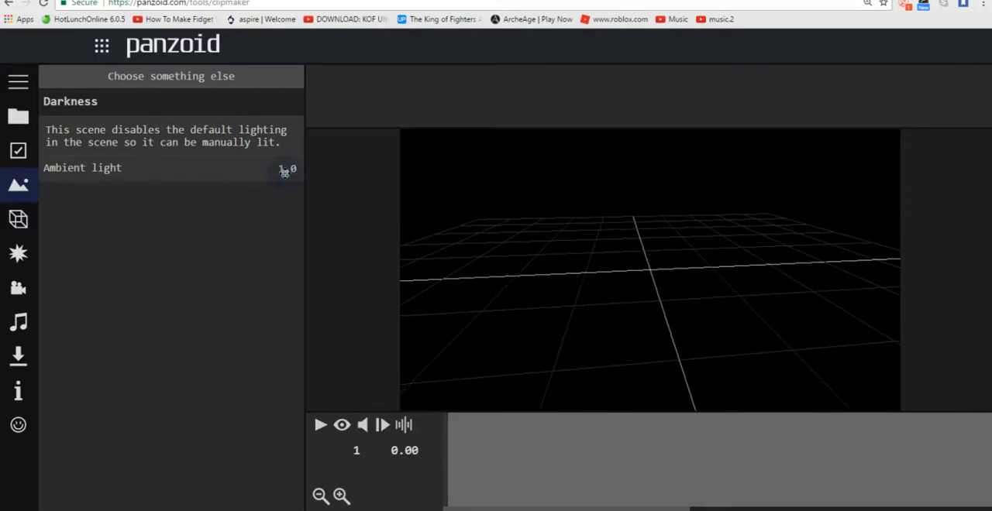
Step: Add a 3D text object to the scene and select it for editing
left_click(18, 219)
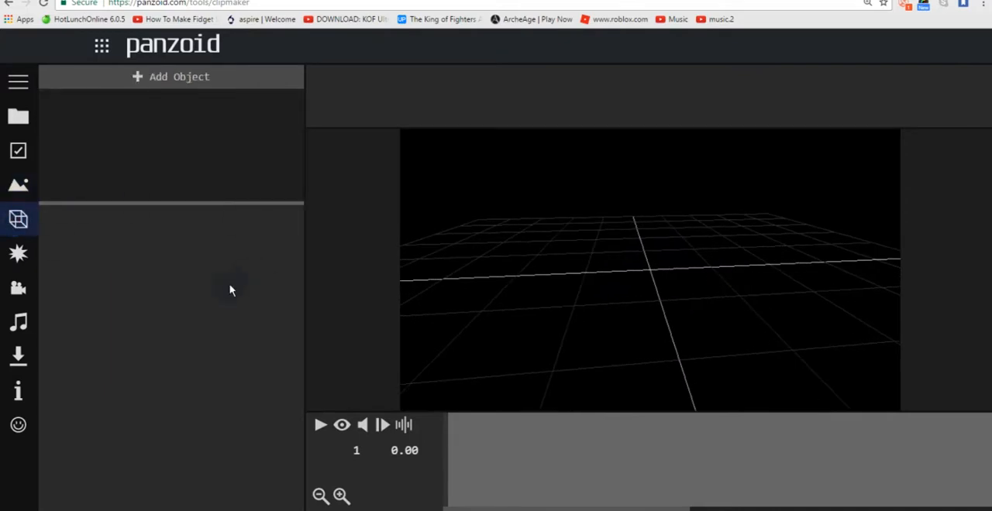
left_click_drag(658, 328, 524, 293)
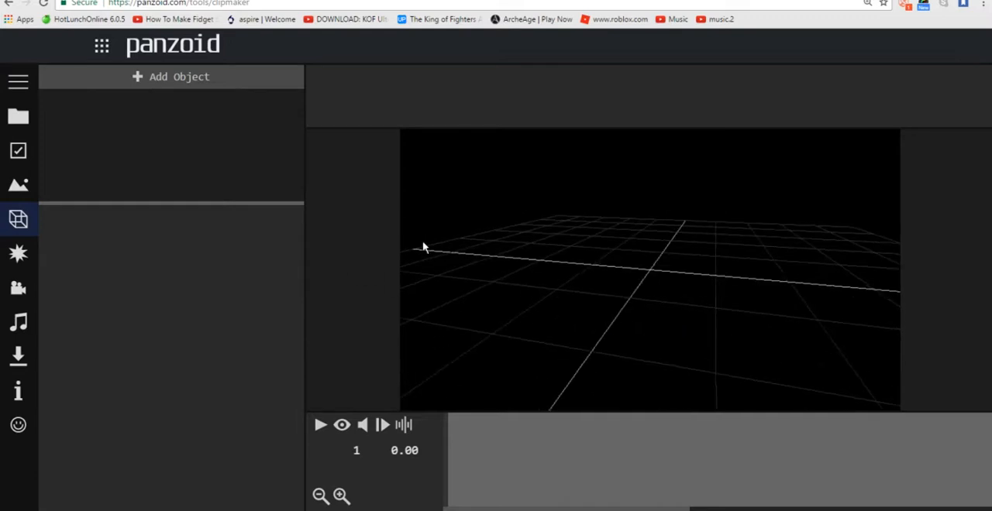
left_click(208, 81)
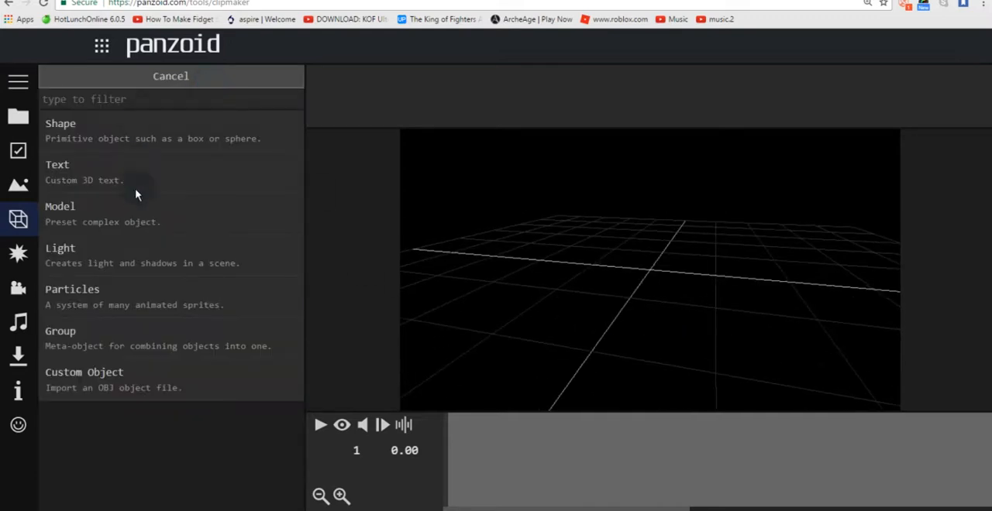
left_click(113, 172)
left_click(157, 106)
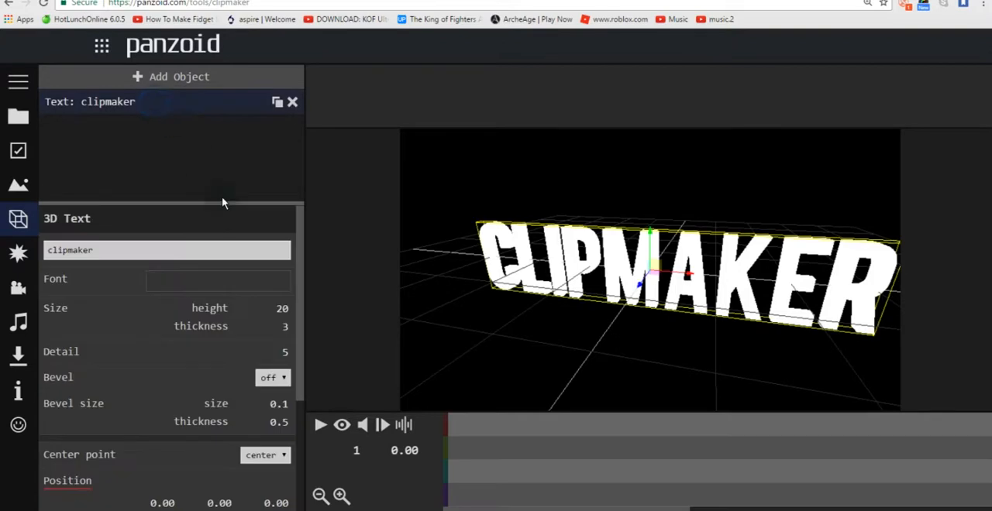
Step: Replace the 3D text's wording with "Spike"
double_click(184, 250)
type("Spike")
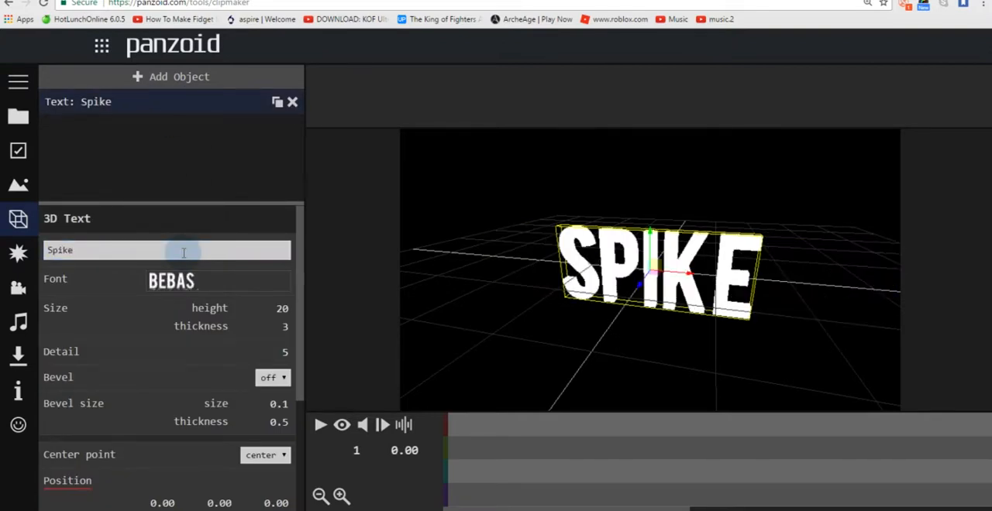
double_click(184, 251)
left_click(184, 251)
left_click_drag(500, 275, 482, 295)
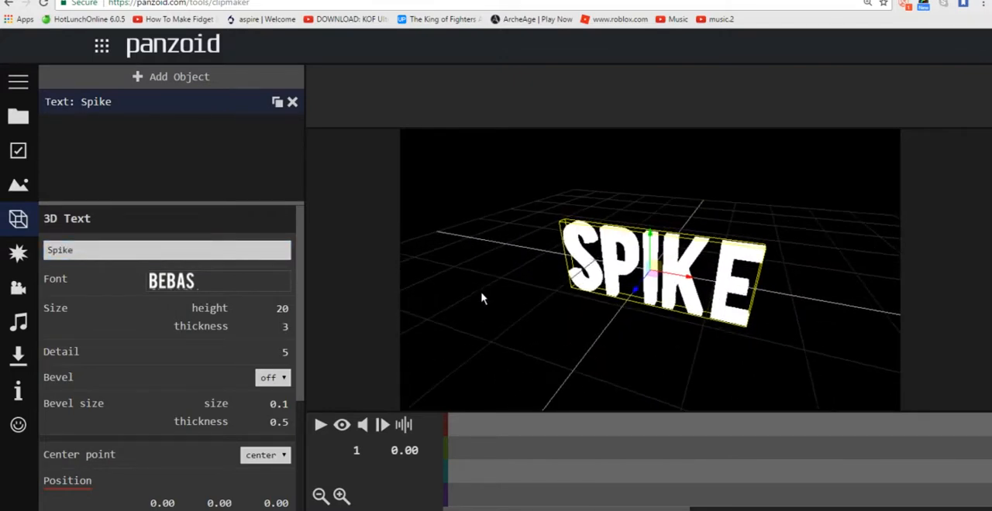
Step: Change the font of the Spike text to Permanent Marker
left_click(184, 277)
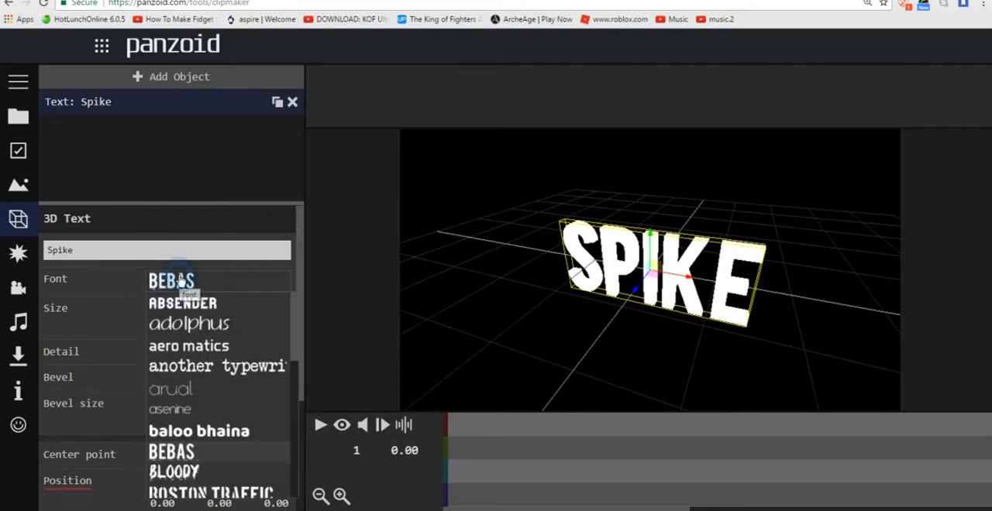
scroll(292, 341, "down", 1)
left_click_drag(292, 362, 279, 487)
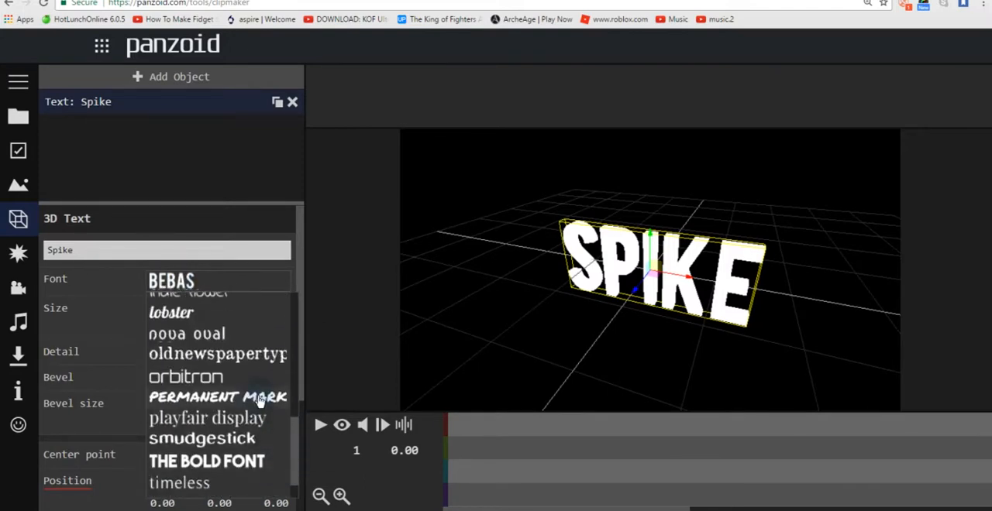
left_click(260, 395)
left_click_drag(512, 354, 536, 316)
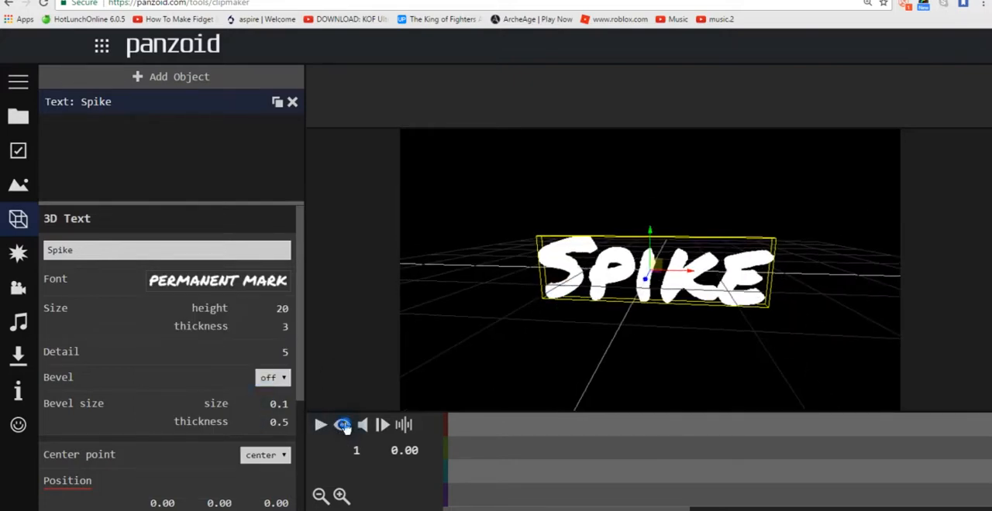
Step: Compare the Spike text in the editor view and the camera view, ending in the camera view
left_click(342, 426)
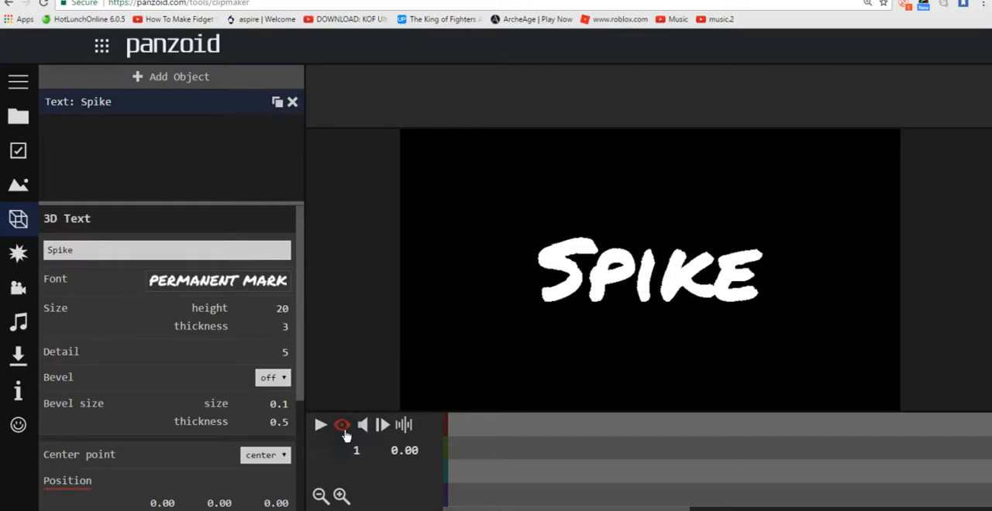
left_click(343, 428)
left_click(344, 428)
left_click(346, 431)
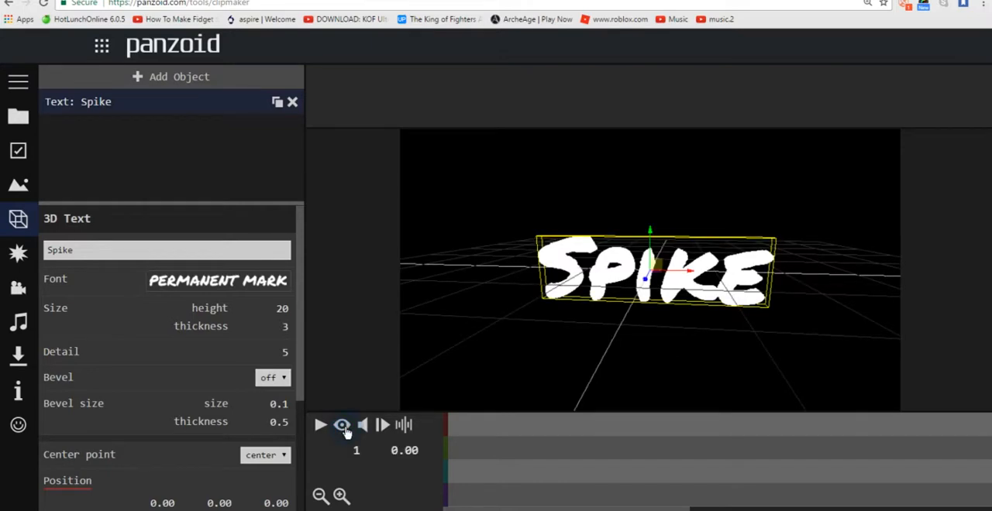
left_click_drag(299, 310, 308, 290)
left_click(344, 427)
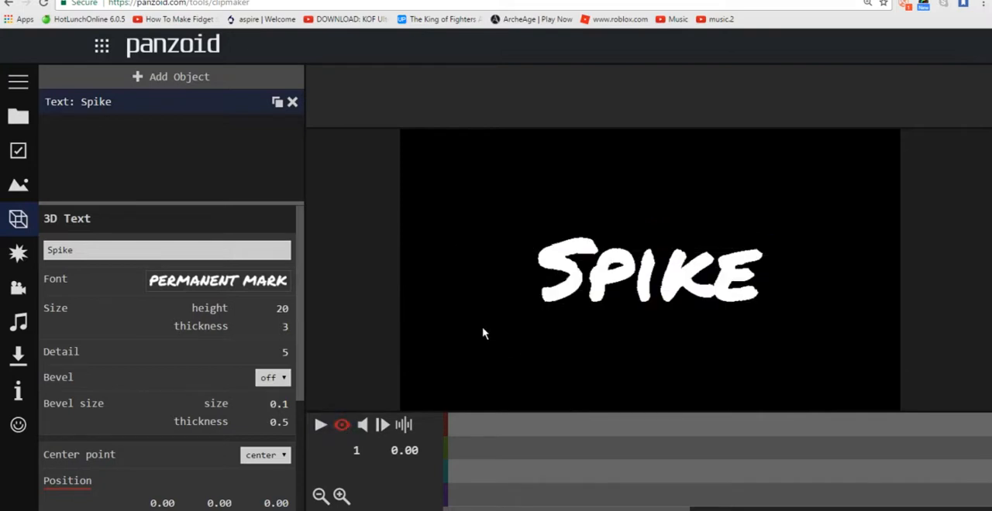
left_click_drag(627, 502, 442, 463)
left_click_drag(302, 282, 301, 252)
scroll(294, 310, "down", 3)
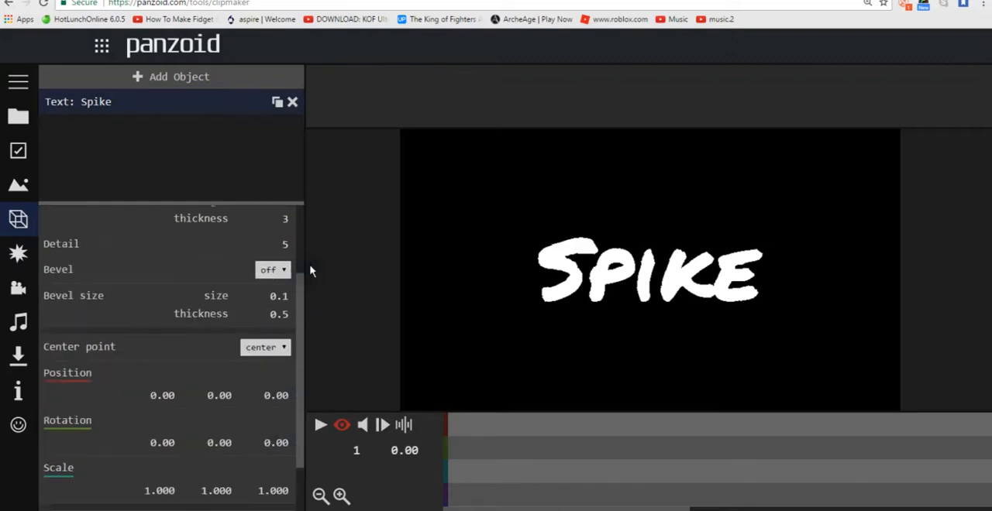
Step: Add a circle shape object to the scene alongside the Spike text
scroll(309, 264, "up", 3)
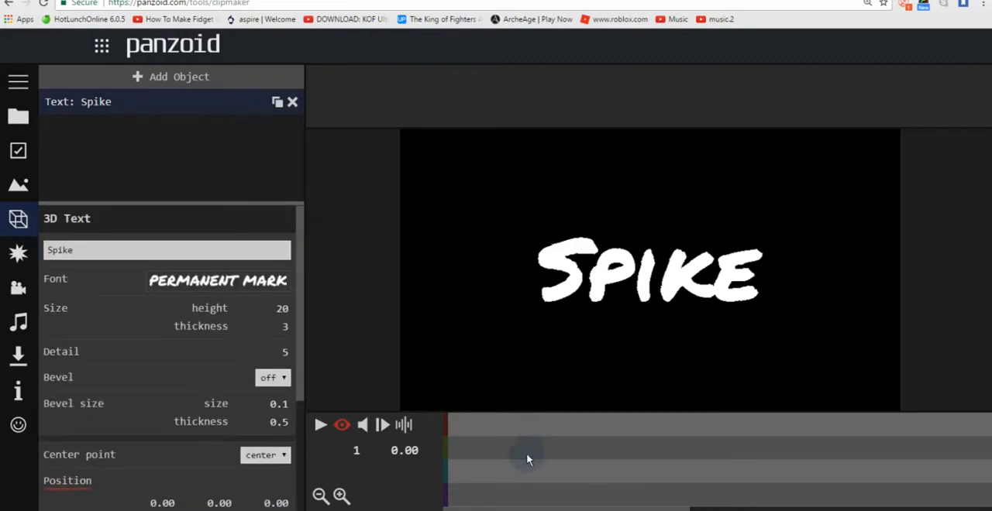
left_click(137, 77)
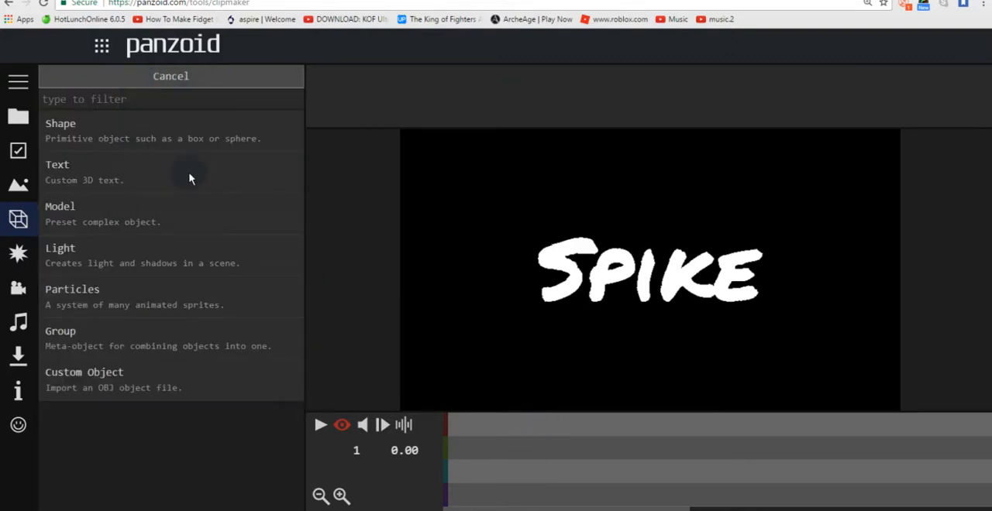
left_click(188, 140)
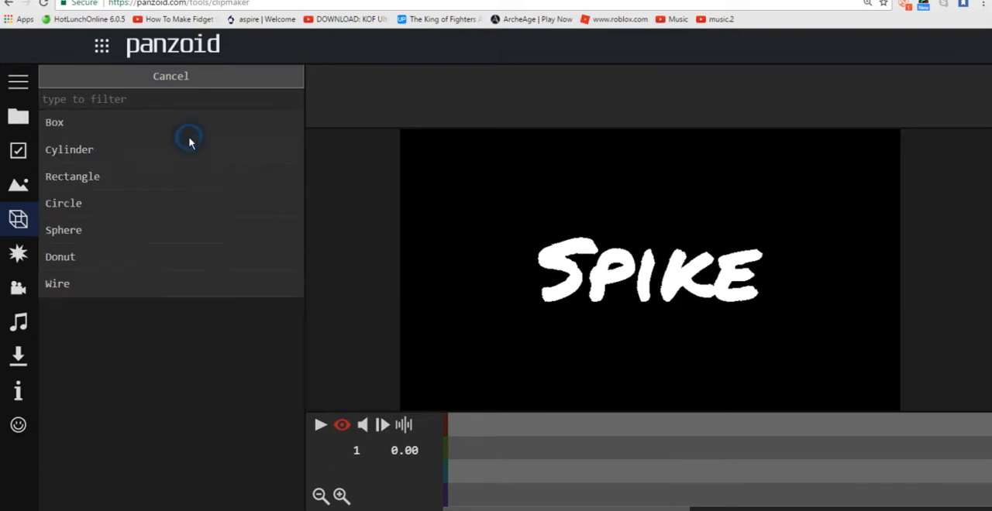
left_click(129, 203)
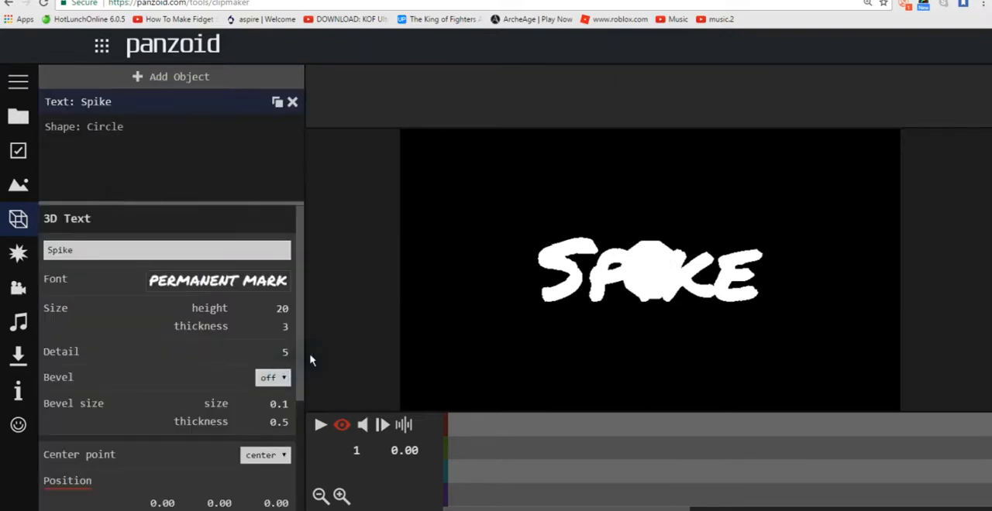
Step: Change the Spike text's color to purple, #9400d3
scroll(298, 349, "down", 3)
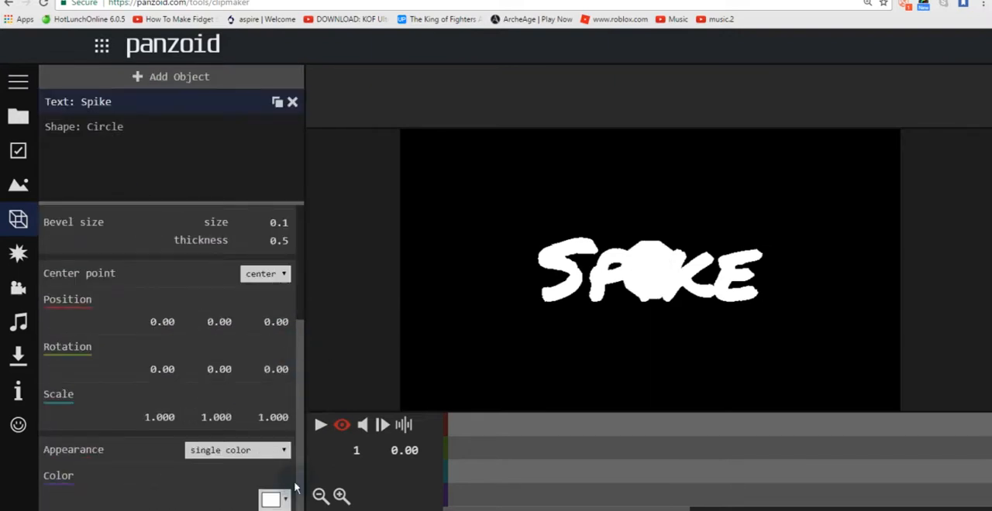
left_click(271, 500)
left_click(378, 351)
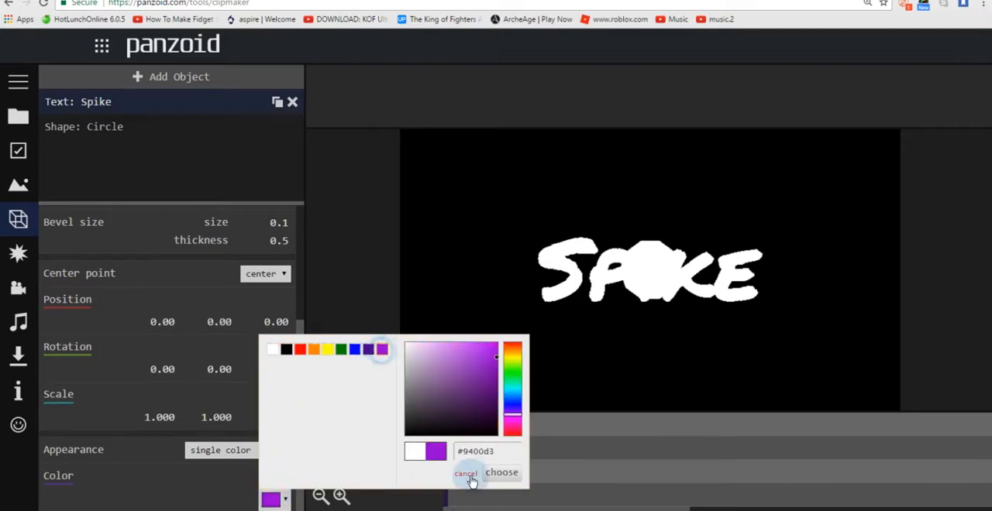
left_click(501, 473)
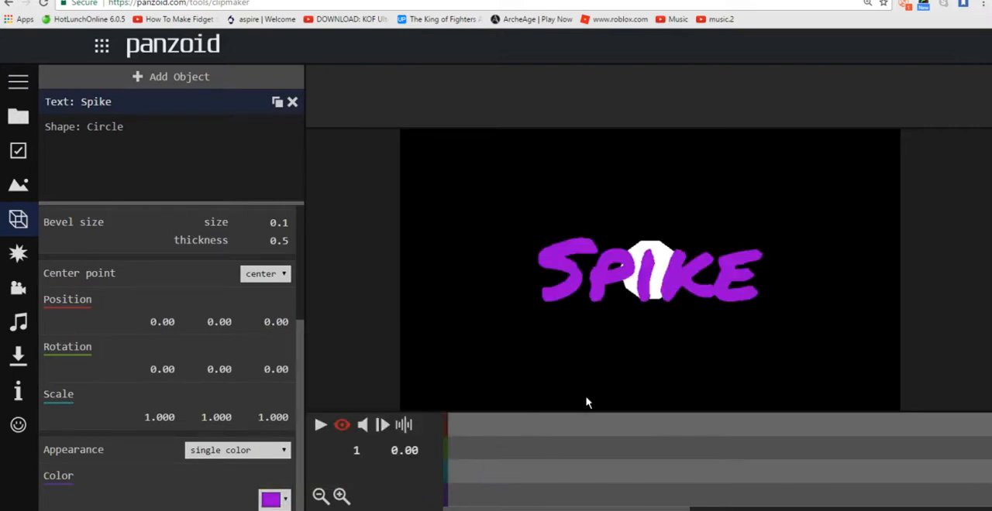
Step: Select the circle and change its color to red, #ff0000
left_click(175, 126)
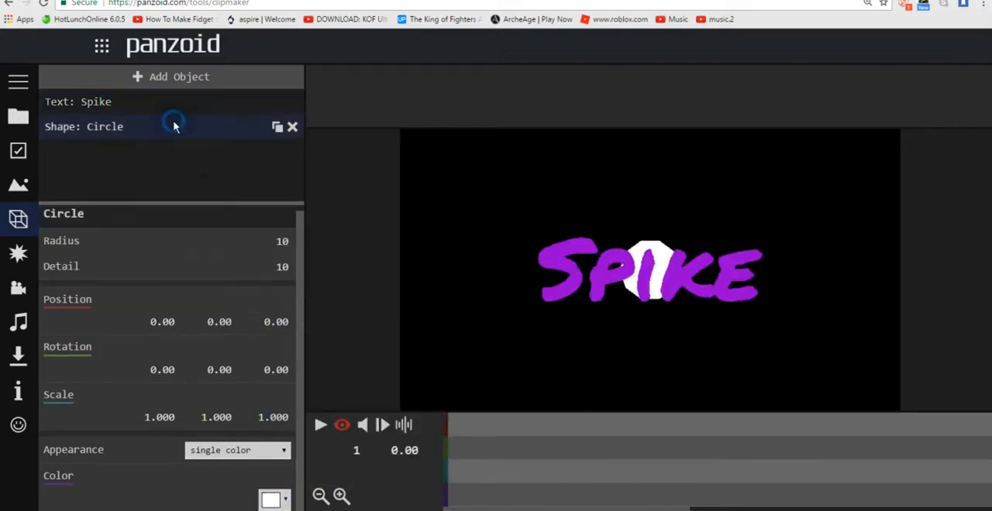
left_click(271, 500)
left_click(299, 349)
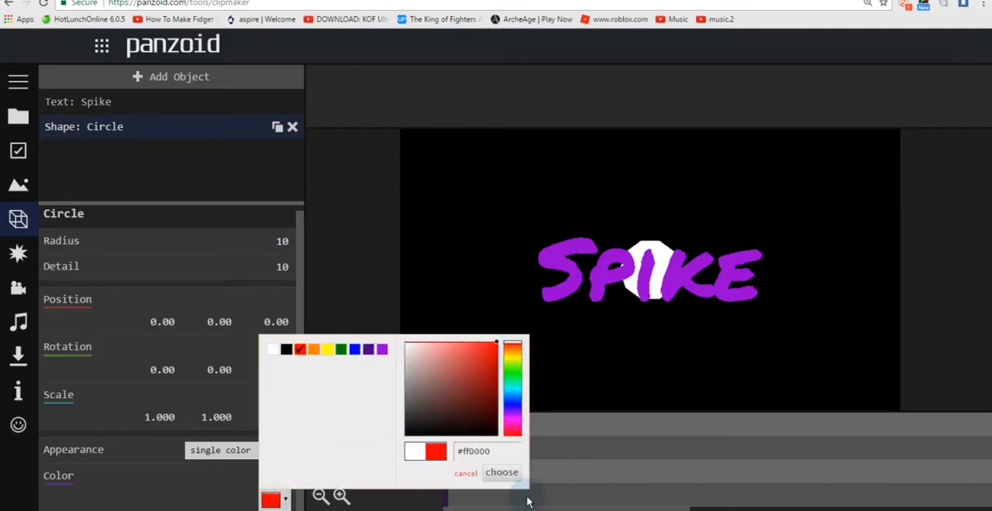
left_click(513, 475)
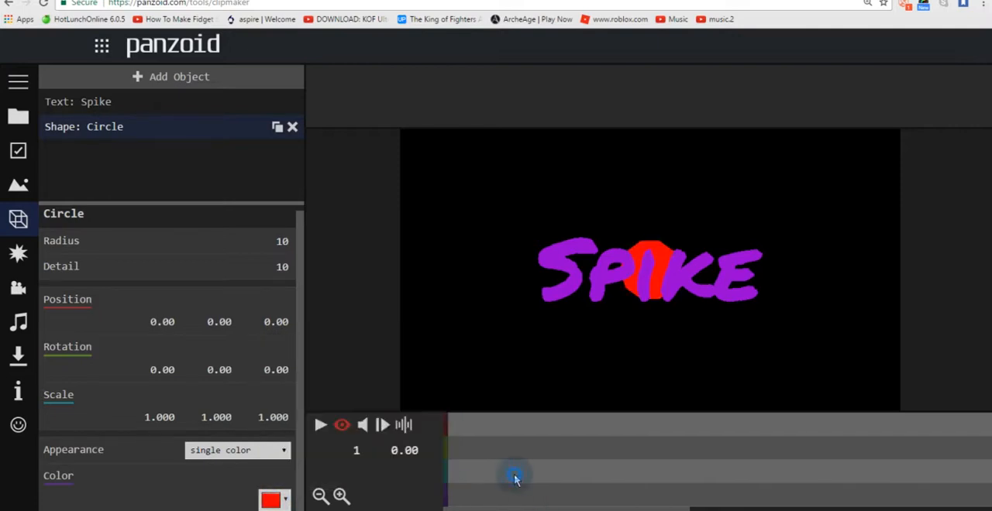
Step: Set the circle's detail to 100 for a smoother outline
left_click_drag(299, 254, 300, 272)
left_click(281, 272)
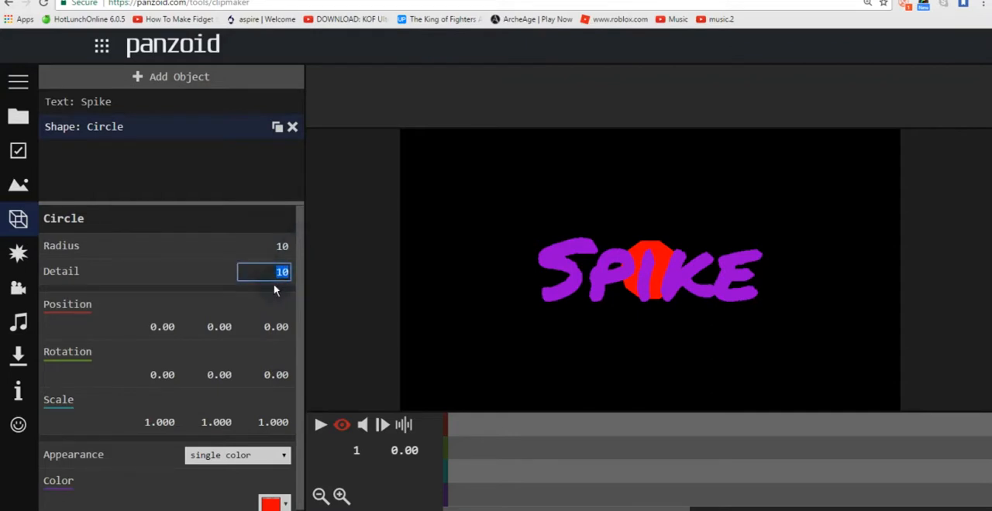
type("0")
key("Return")
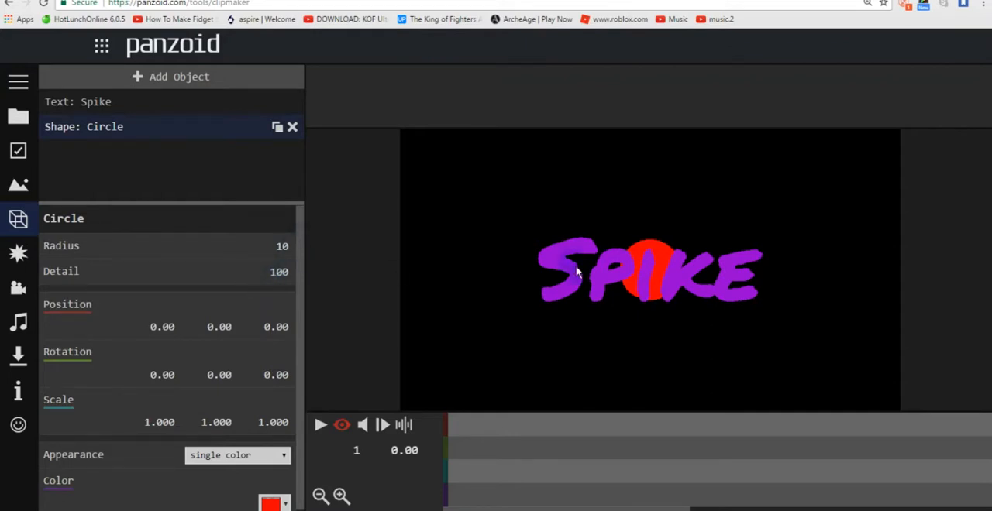
Step: Try circle radii of 5, 50, 10, 20 and 30 behind the Spike text
left_click(281, 246)
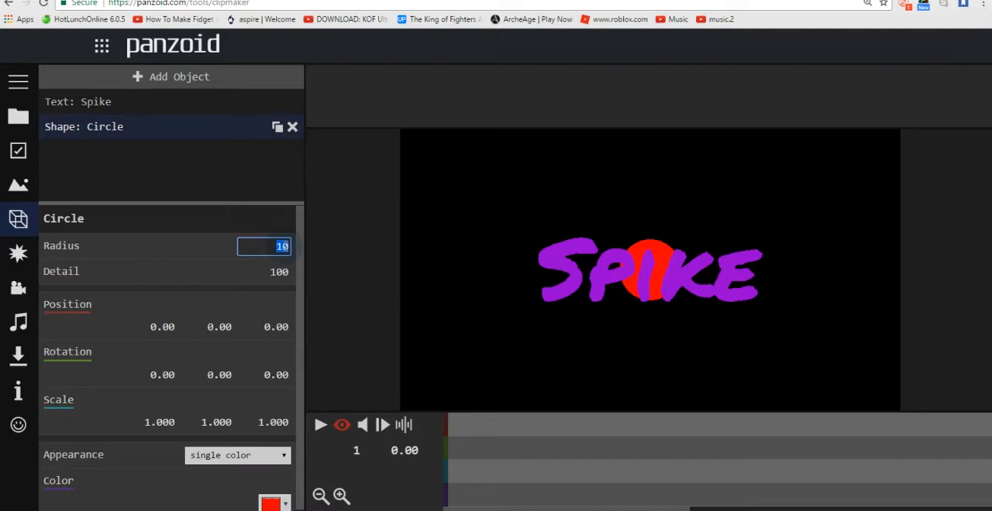
type("5")
key("Return")
left_click(285, 246)
type("50")
key("Return")
left_click(282, 246)
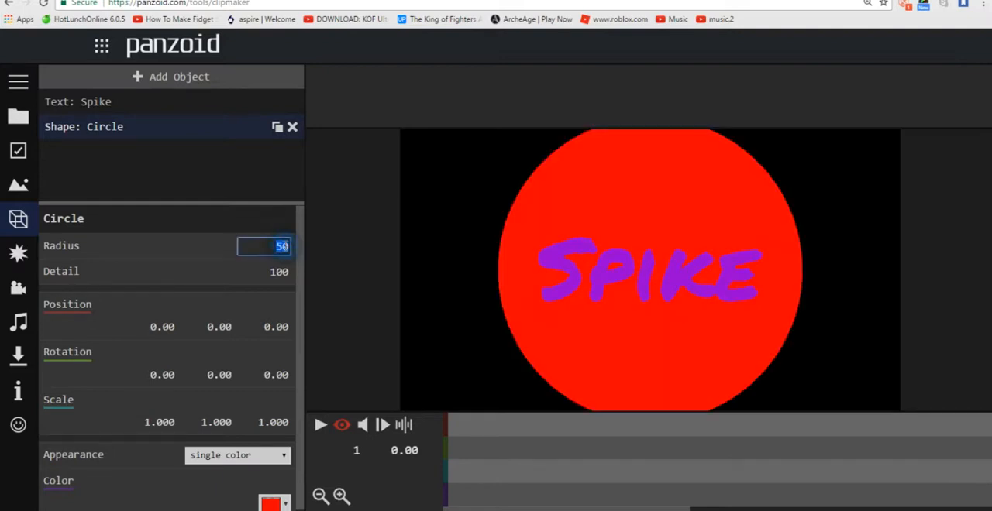
type("10")
key("Return")
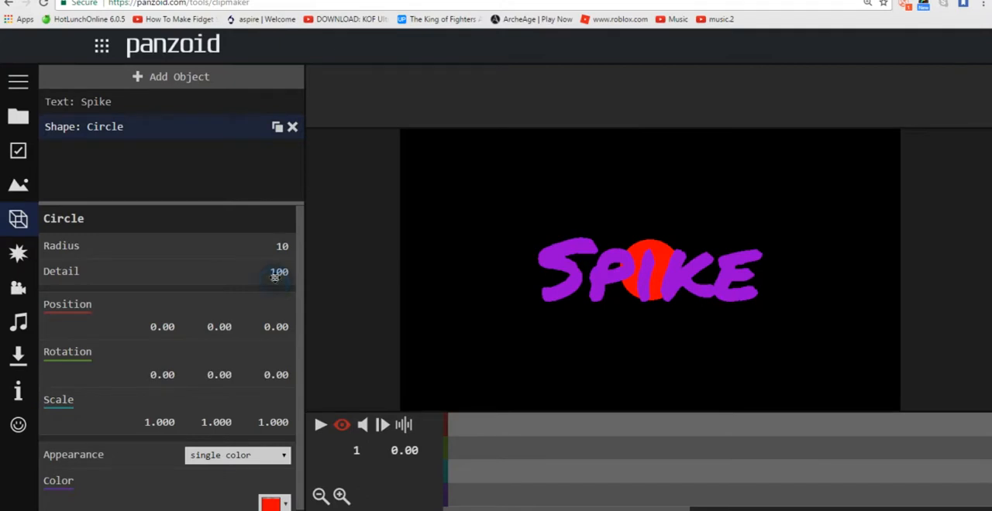
left_click(284, 245)
left_click(286, 246)
type("20")
key("Return")
left_click(283, 246)
type("30")
key("Return")
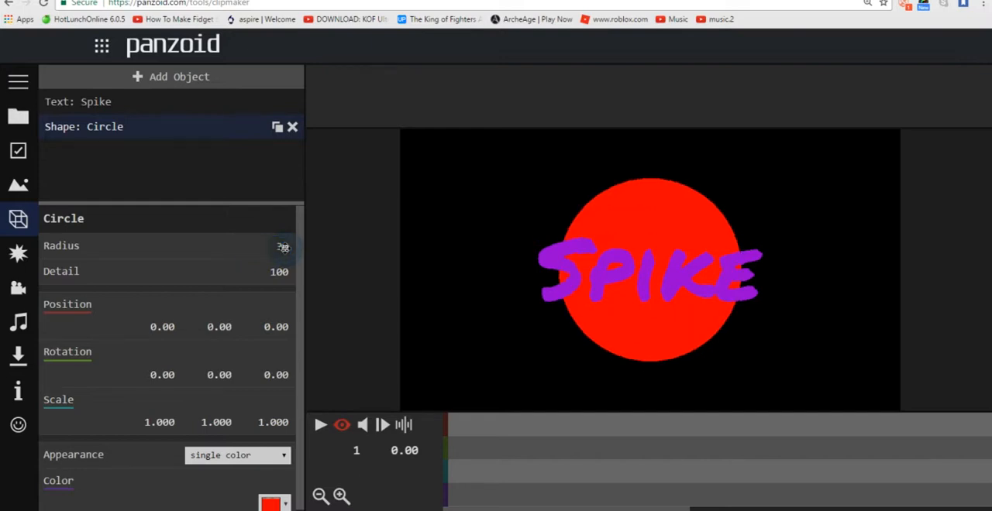
Step: Set the circle's radius to 35
left_click(284, 246)
type("35")
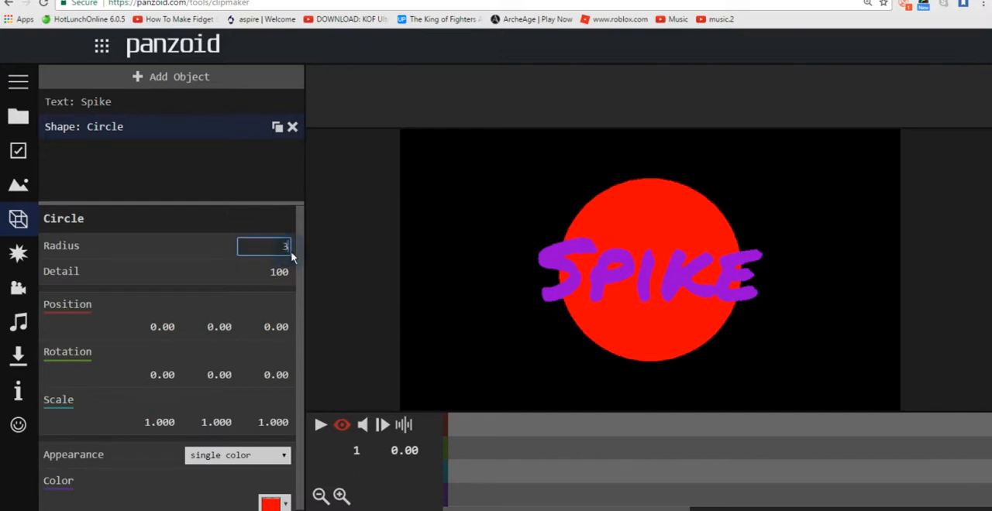
key("Return")
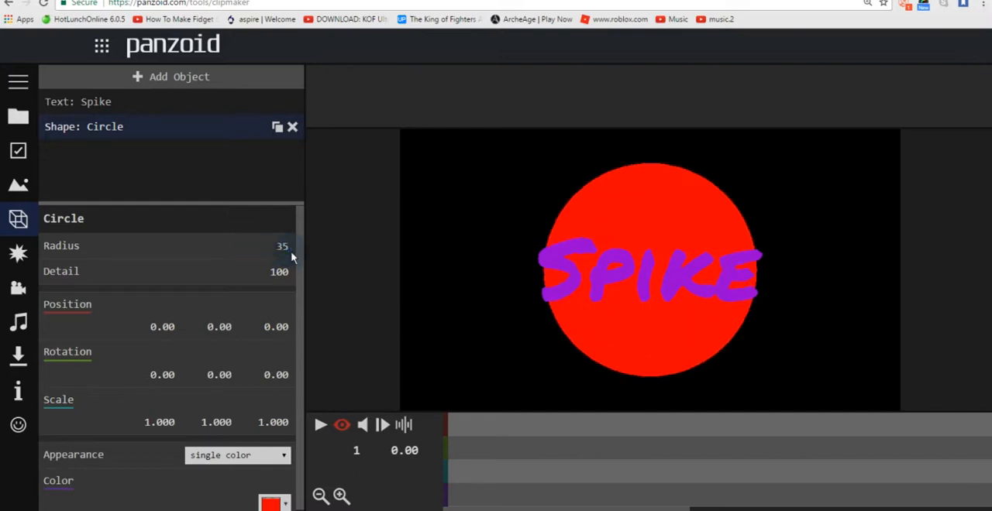
Step: Select the Spike text and set its height to 15 so it fits inside the circle
left_click(161, 101)
mouse_move(300, 327)
left_mouse_down()
mouse_move(301, 346)
mouse_move(301, 333)
left_mouse_up()
left_click(282, 303)
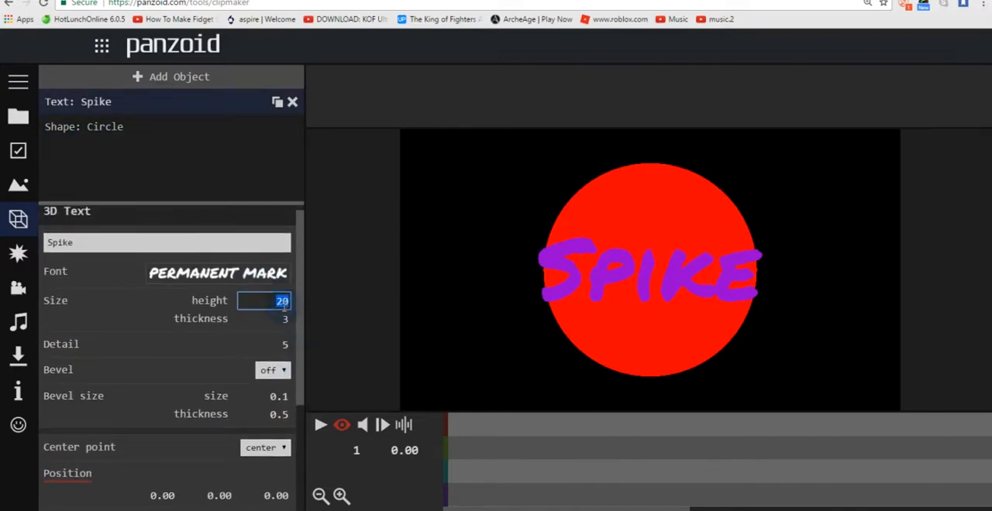
key("Return")
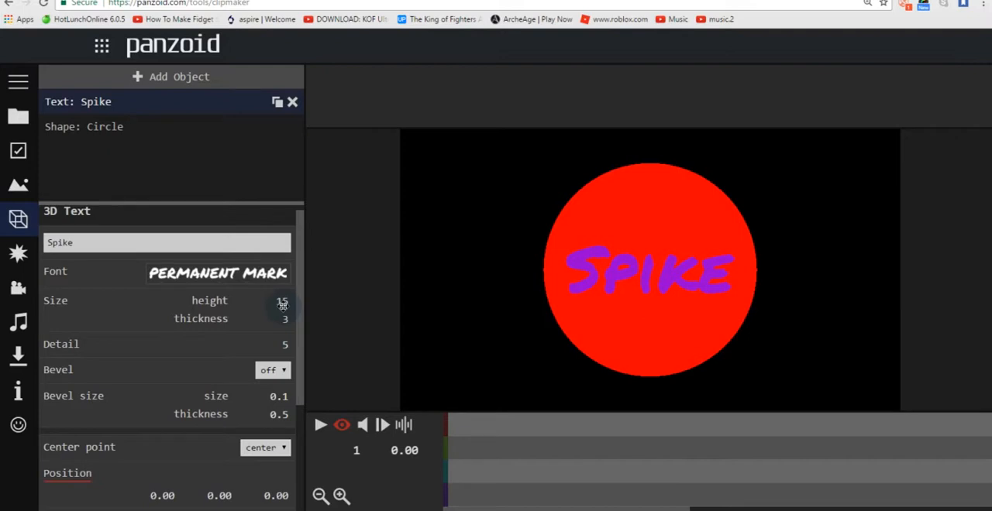
left_click_drag(302, 284, 322, 242)
Step: At the start of the timeline, set the circle's first and second scale values to 0.001
left_click_drag(615, 457, 445, 440)
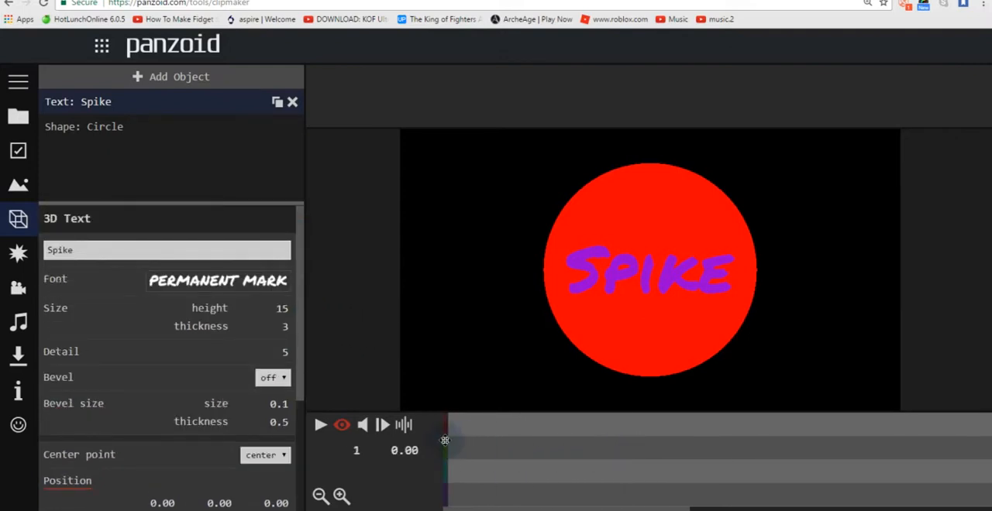
left_click(211, 129)
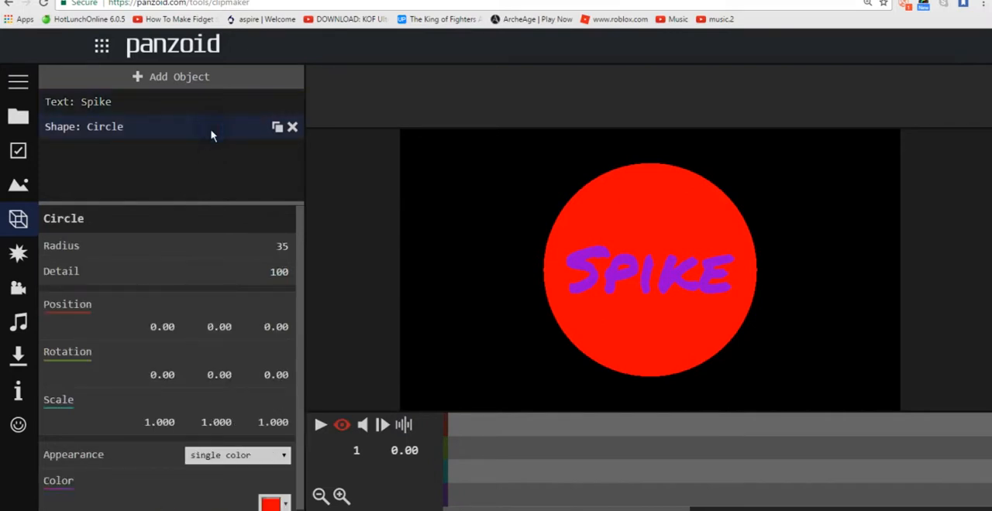
left_click_drag(491, 461, 443, 444)
left_click_drag(303, 348, 275, 385)
left_click(155, 418)
type("0.001")
key("Return")
left_click(216, 417)
type("0.001")
key("Return")
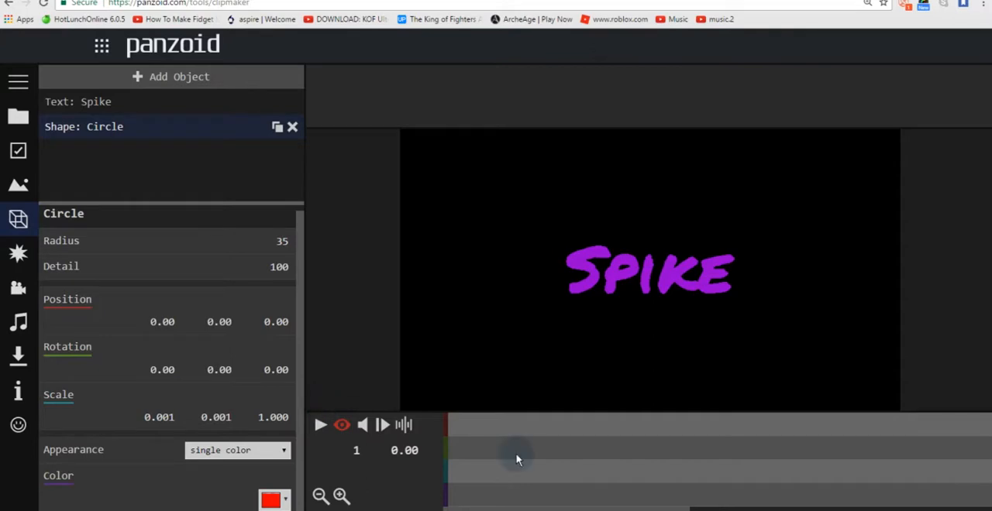
Step: Add a scale keyframe to the circle at 1.00 s (frame 31) with its first and second scale values set to 1
left_click_drag(496, 471, 600, 466)
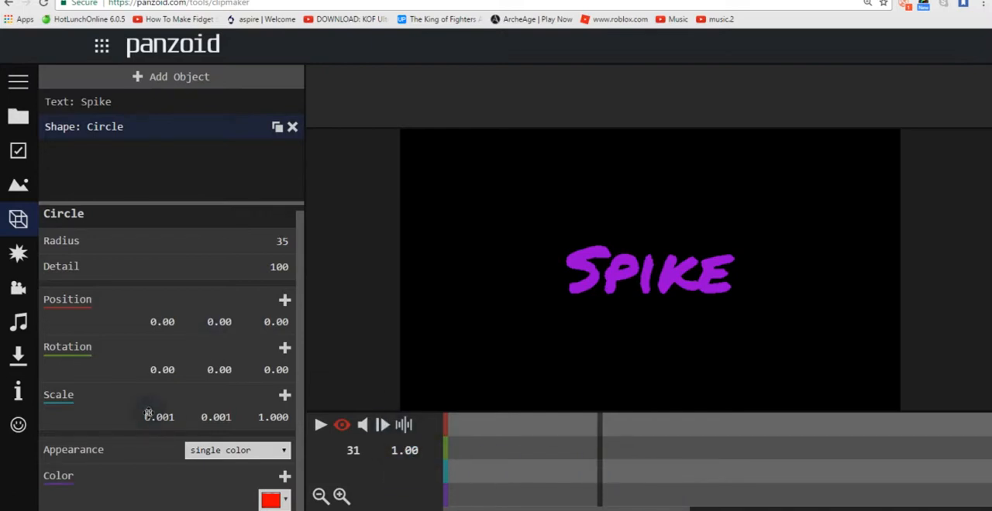
left_click(285, 397)
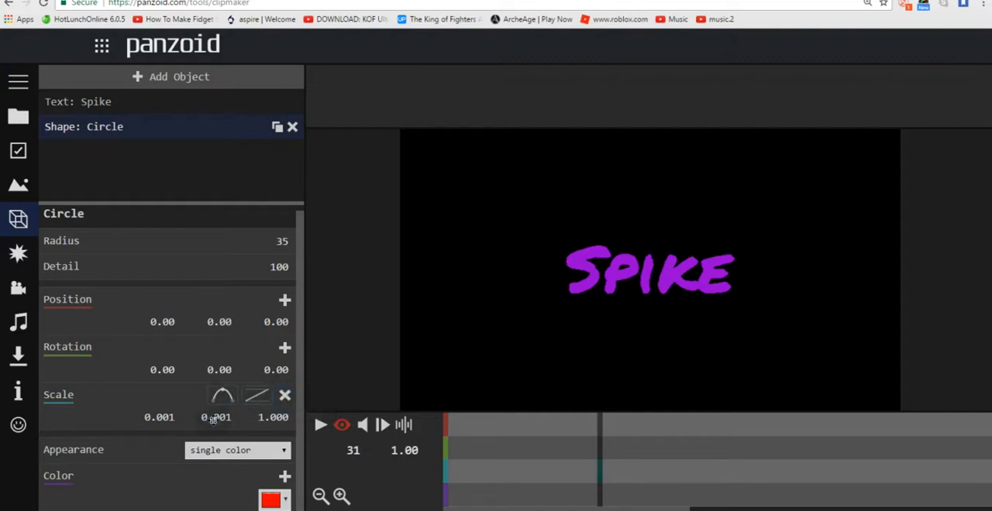
left_click(165, 416)
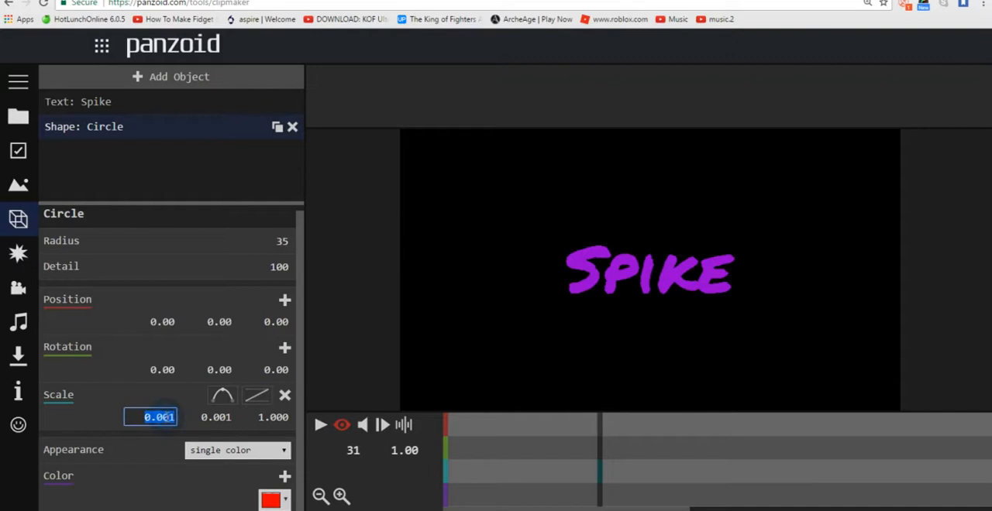
type("1")
key("Return")
left_click(218, 419)
type("1")
key("Return")
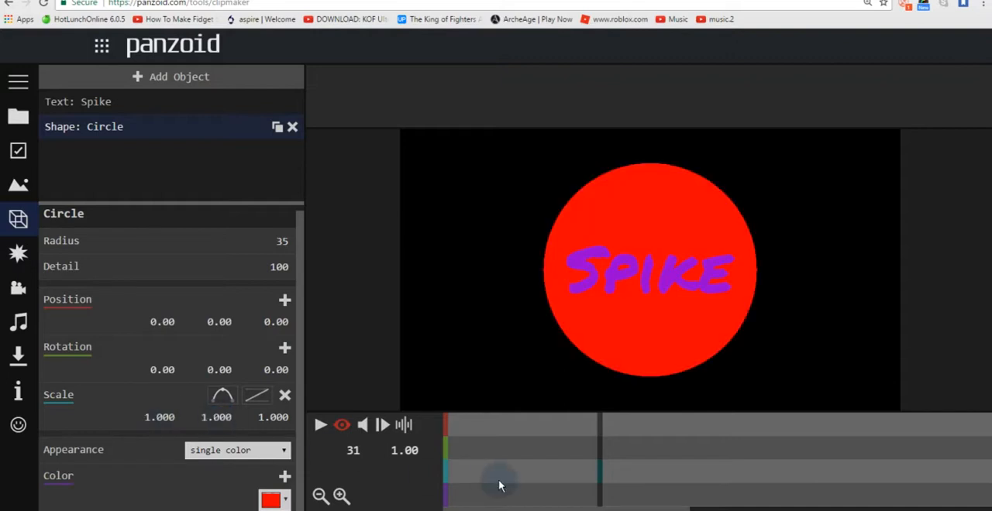
Step: Play the circle's growing animation from the start of the timeline and pause it
left_click_drag(565, 487, 445, 456)
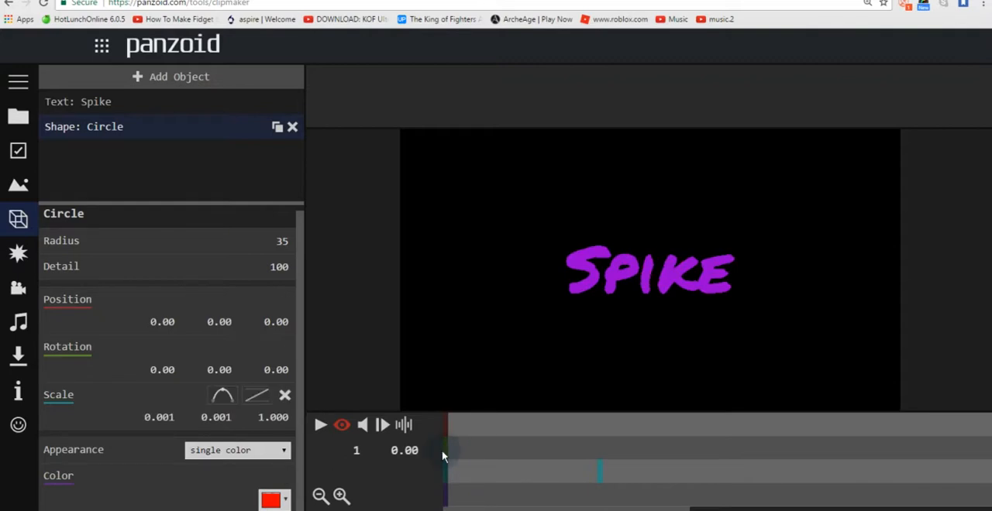
left_click(320, 425)
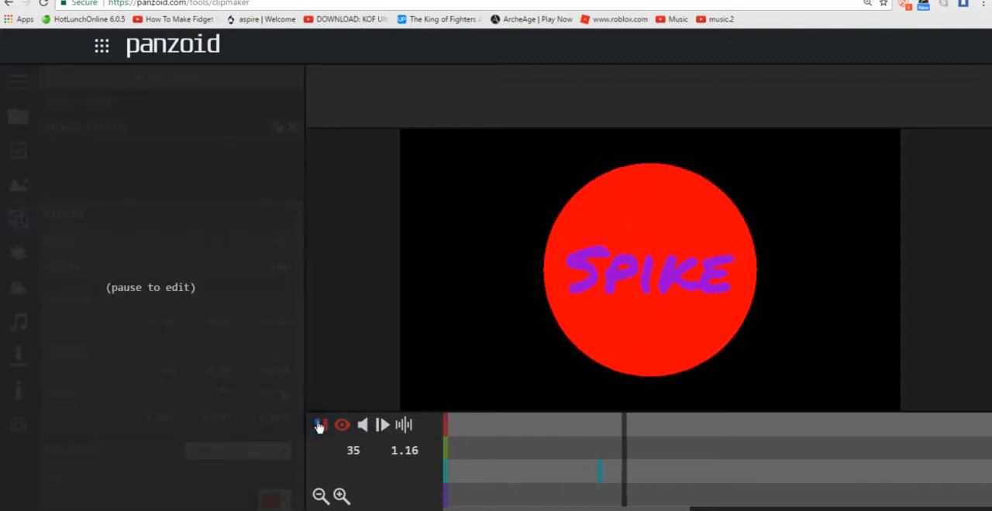
left_click(320, 425)
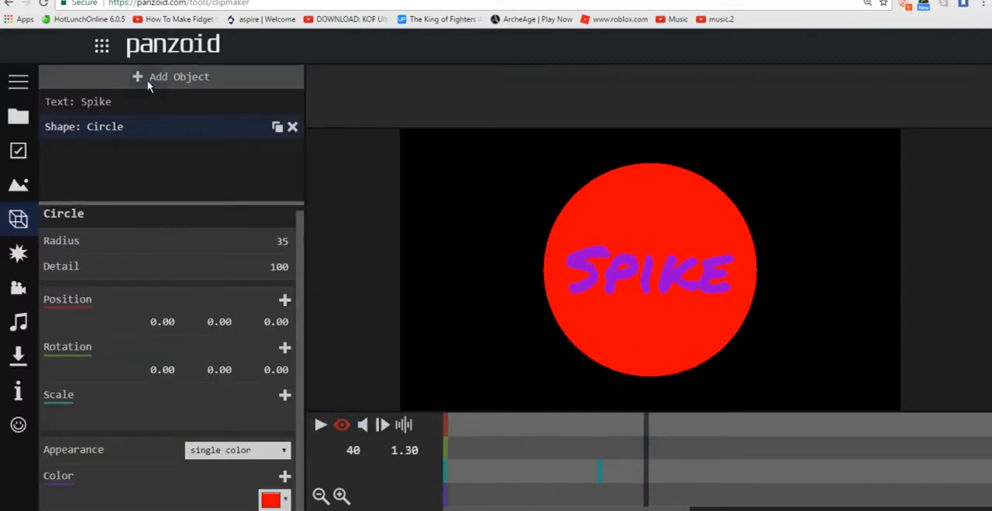
Step: Add a scale keyframe to the Spike text at 1.00 s (frame 31), and move the playhead back to frame 30
left_click(180, 106)
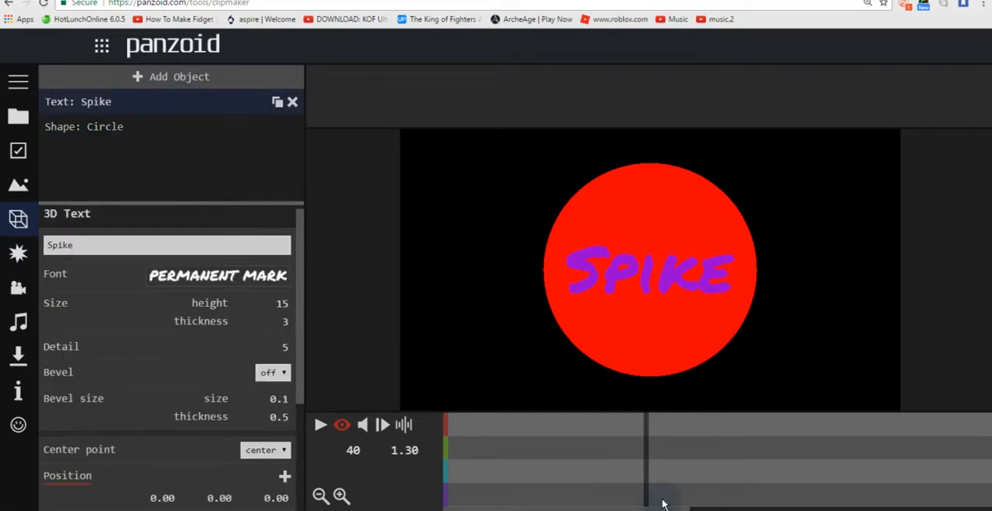
left_click_drag(635, 470, 598, 464)
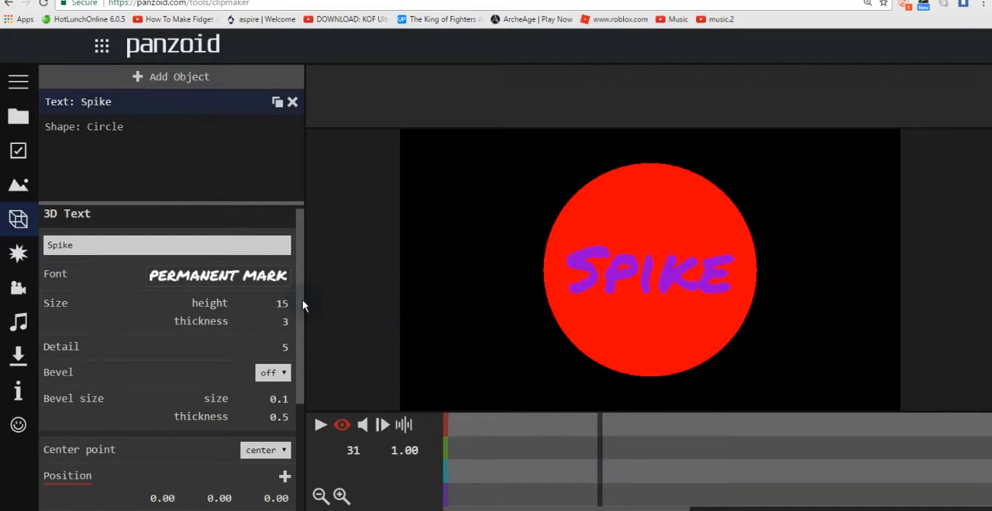
left_click_drag(300, 306, 309, 436)
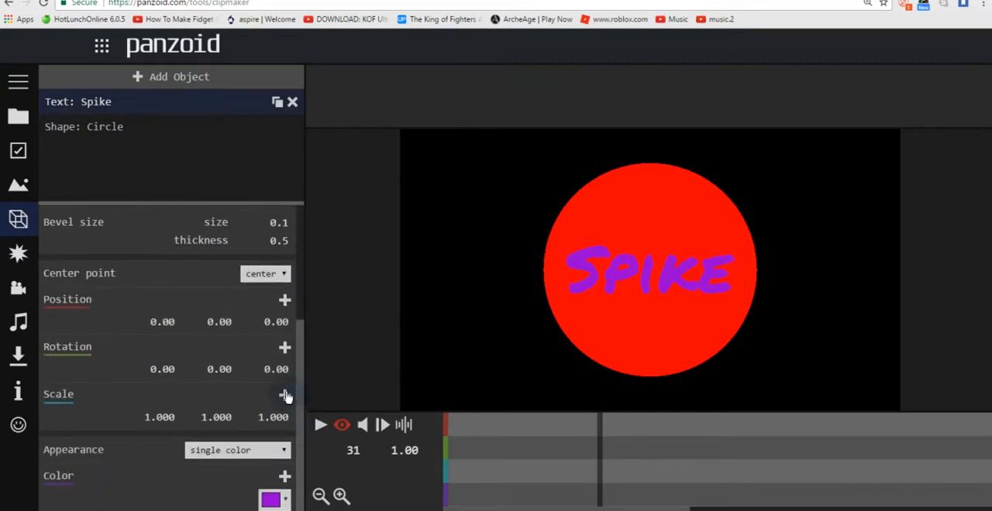
left_click(285, 395)
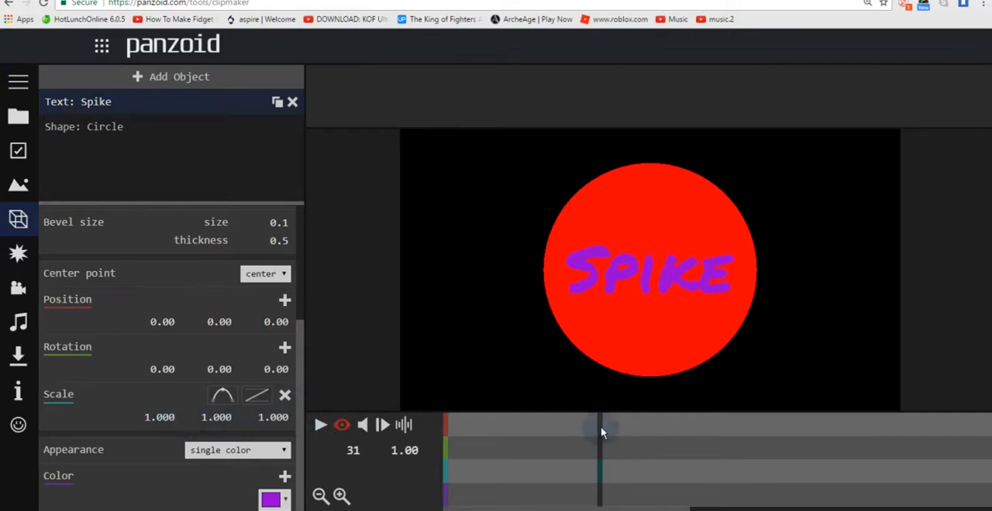
left_click_drag(601, 428, 598, 425)
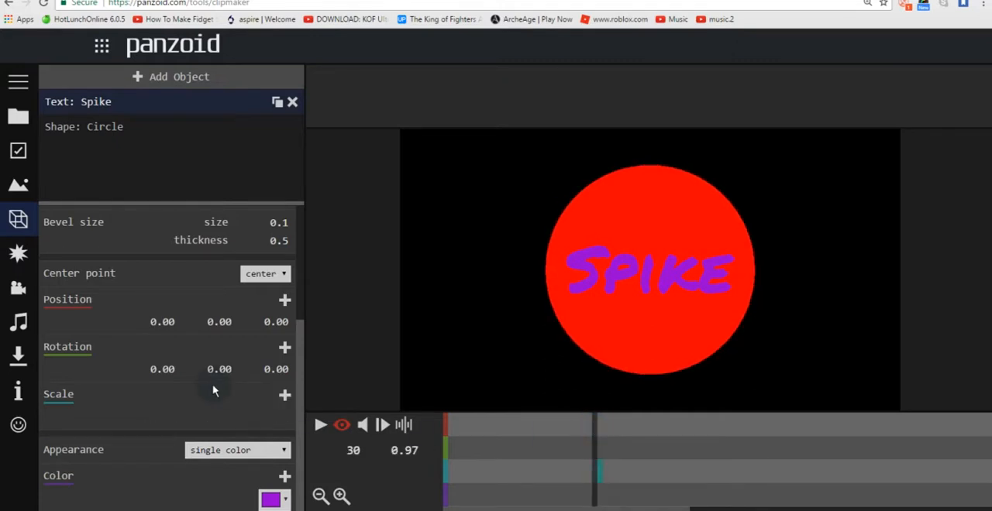
Step: Add a scale keyframe to the Spike text at frame 30 with its first and second scale values set to 0.001
left_click(284, 395)
left_click(157, 418)
type("0.001")
left_click(215, 418)
type("0.001")
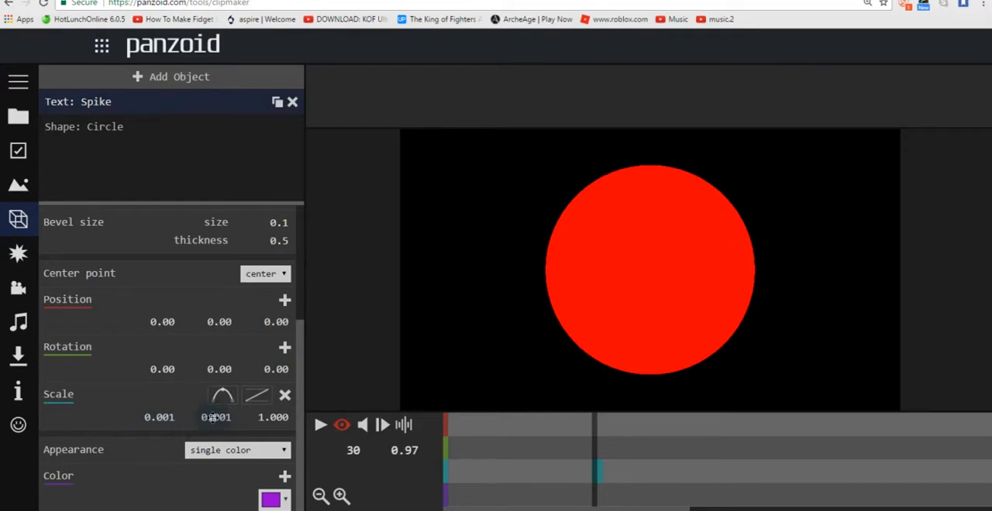
Step: At the start of the timeline, set the Spike text's first and second scale values to 0.001
left_click_drag(484, 429, 392, 440)
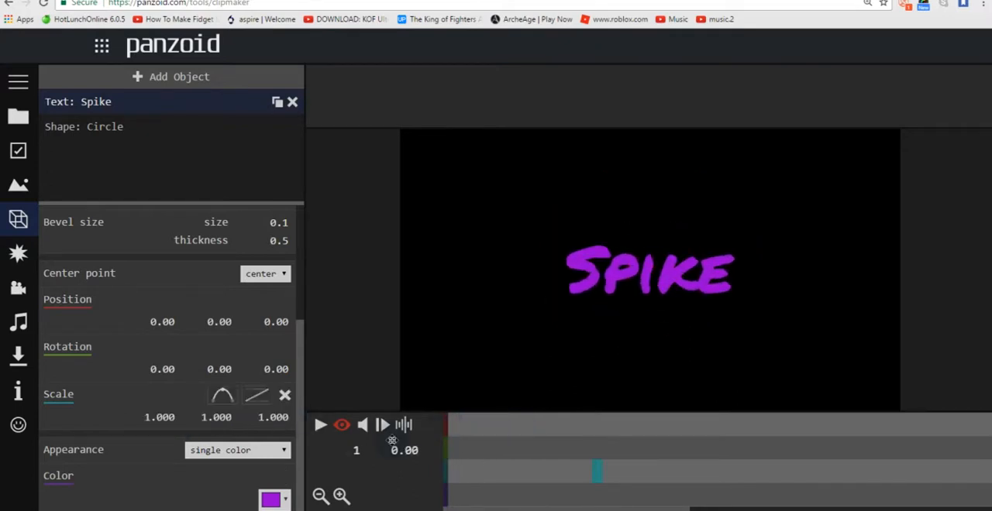
left_click(165, 417)
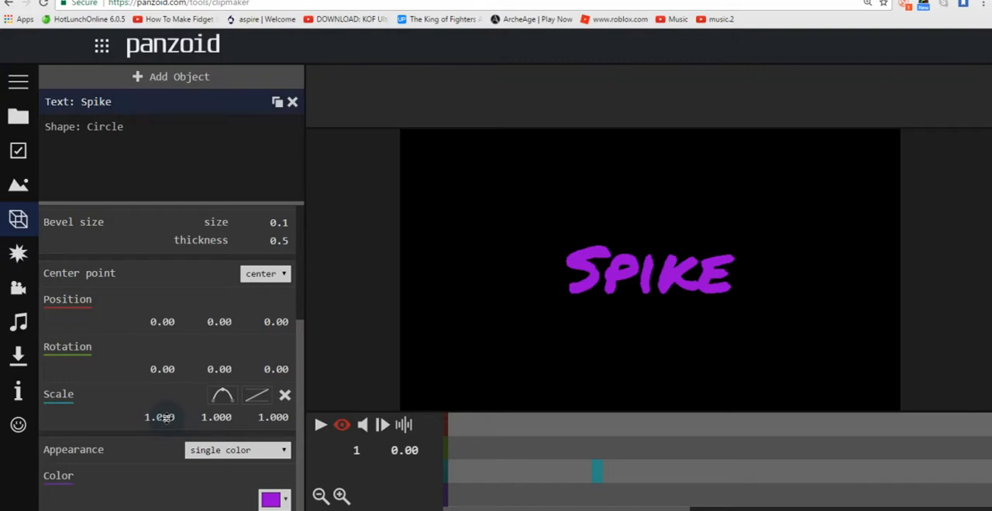
left_click(164, 417)
type("0.001")
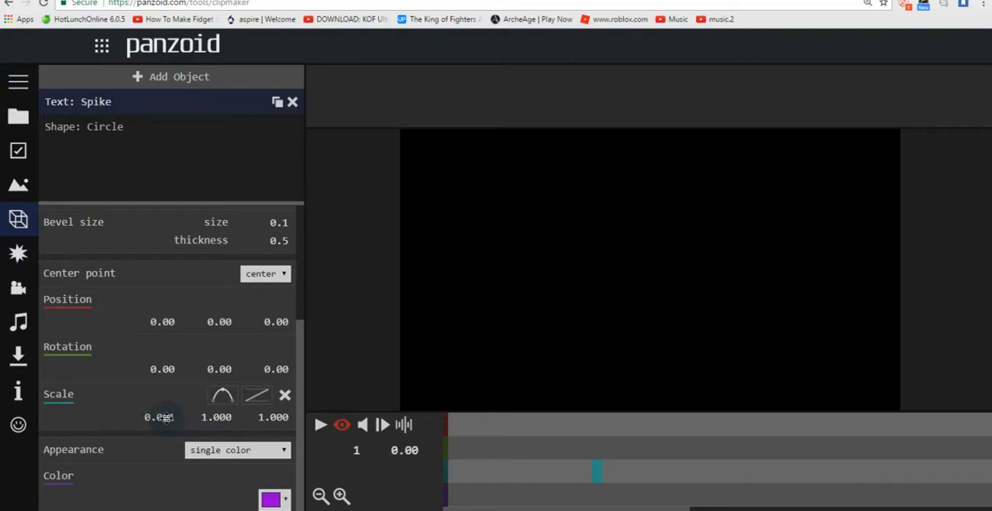
left_click(218, 418)
type("0.001")
Step: Play the animation from the start of the timeline to check when the Spike text appears, and pause it
mouse_move(457, 440)
left_mouse_down()
mouse_move(486, 441)
mouse_move(450, 440)
left_mouse_up()
left_click(319, 426)
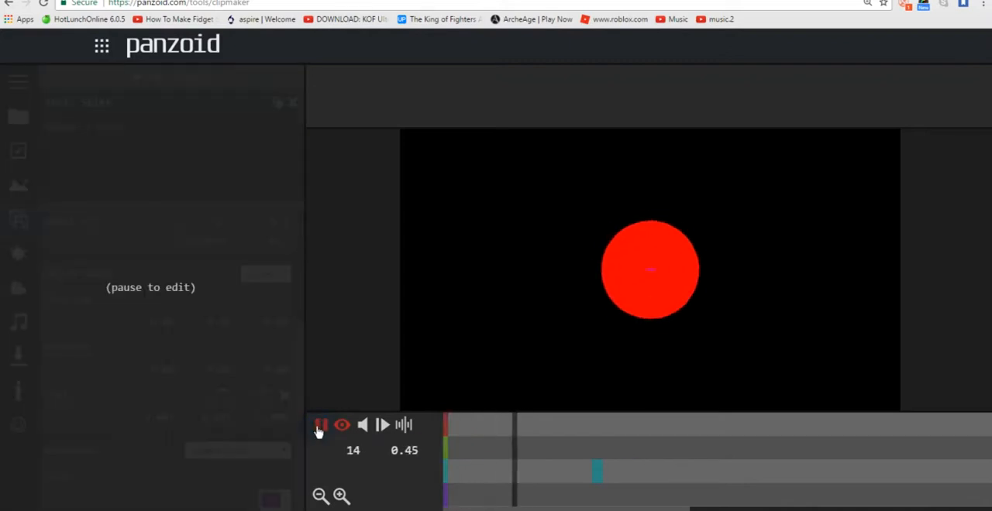
left_click(320, 428)
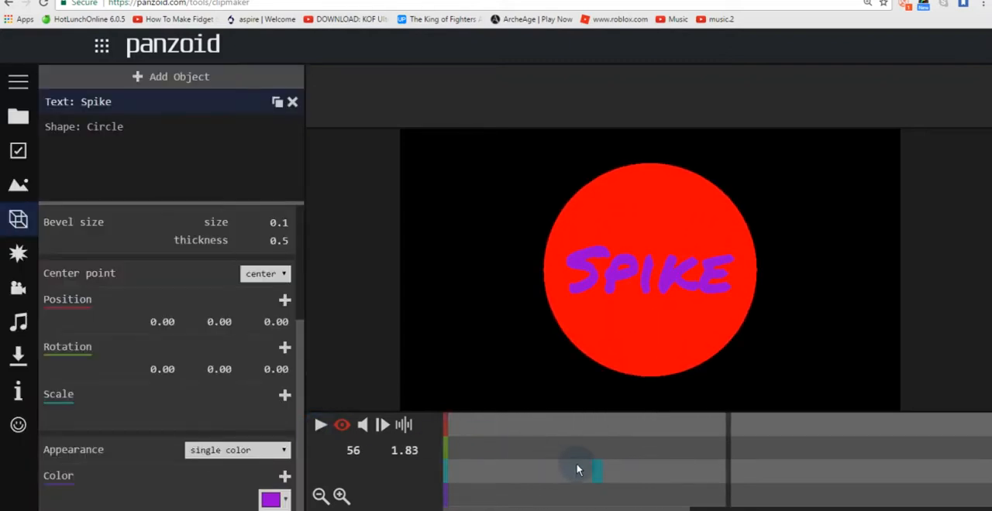
Step: Shift the Spike text's two adjacent scale keyframes a few frames later, and replay the animation from the start
left_click_drag(599, 471, 439, 441)
left_click(322, 424)
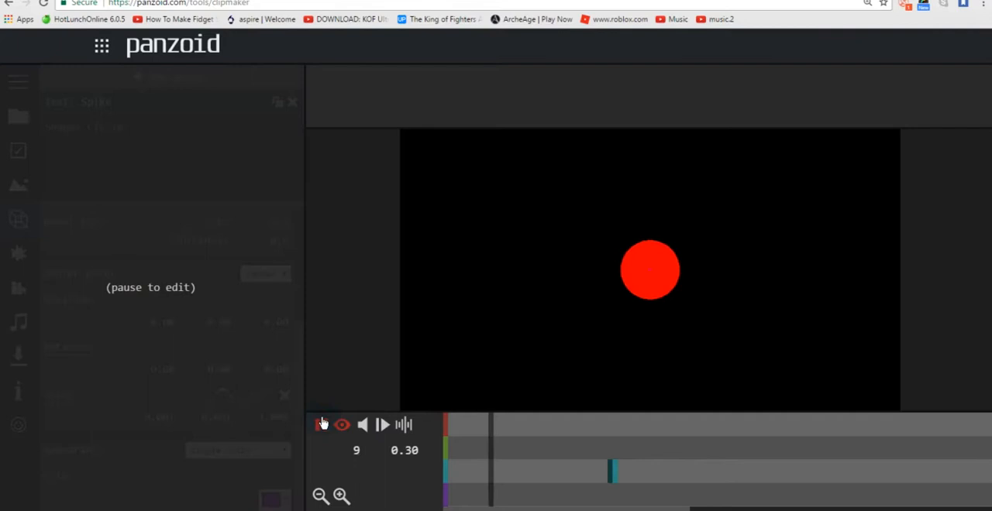
left_click(322, 423)
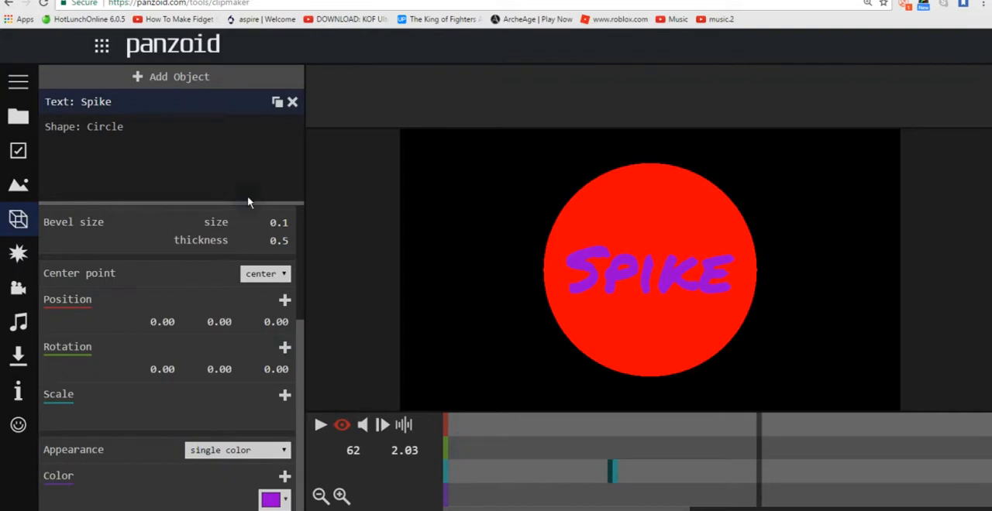
Step: Add a rectangle shape to the scene
left_click(175, 81)
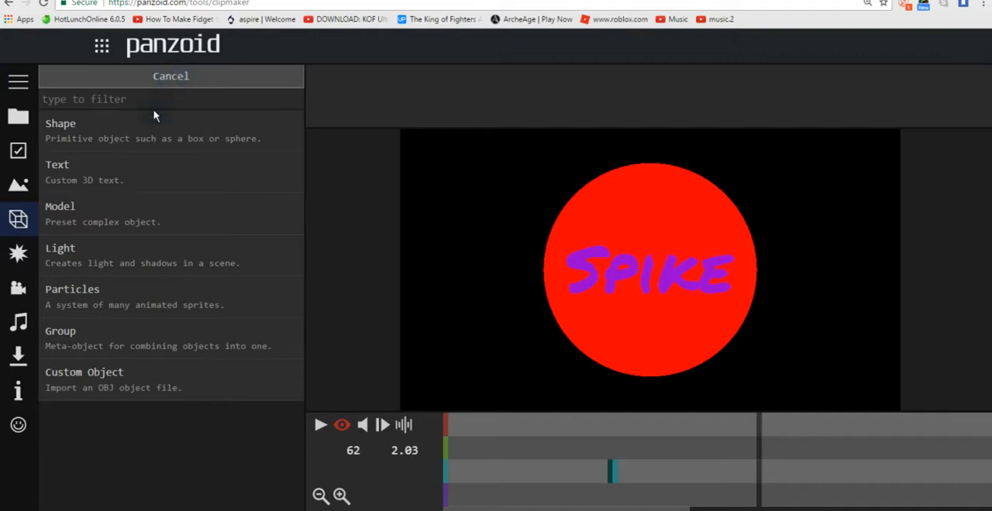
left_click(124, 143)
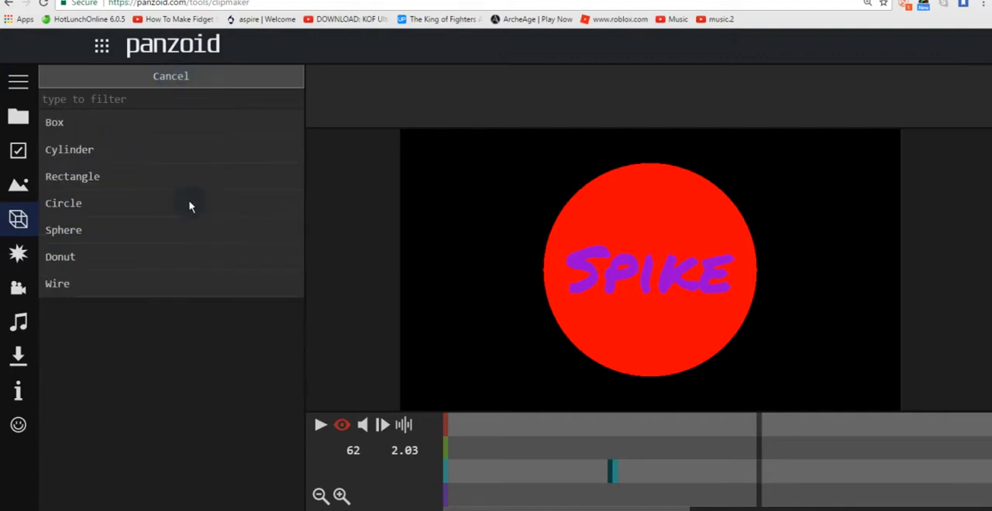
left_click(129, 176)
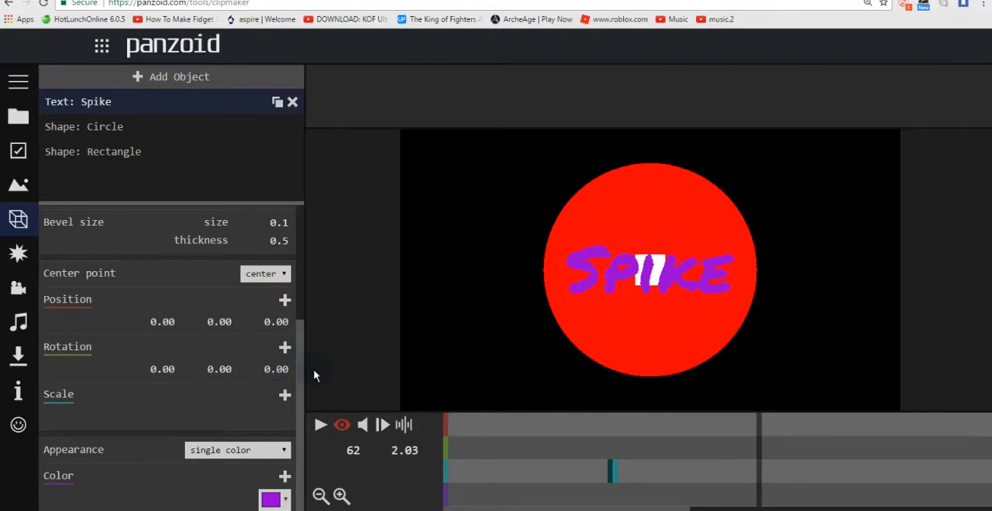
Step: Change the Spike text's color to green (#008000)
left_click(270, 500)
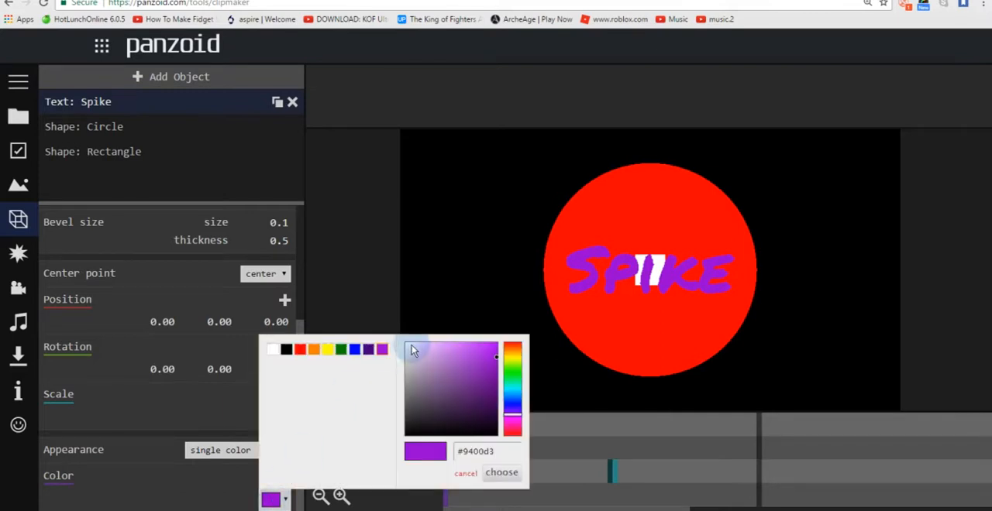
left_click(342, 351)
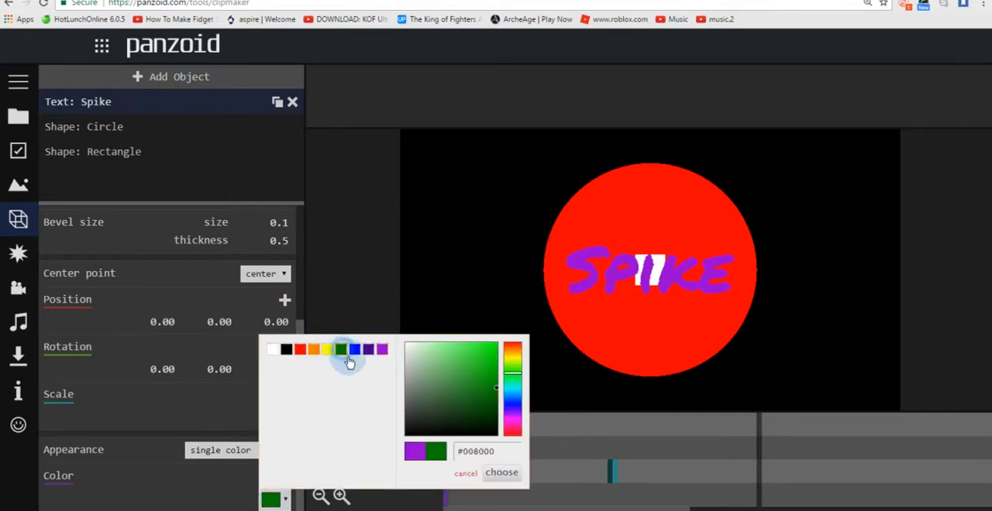
left_click(503, 472)
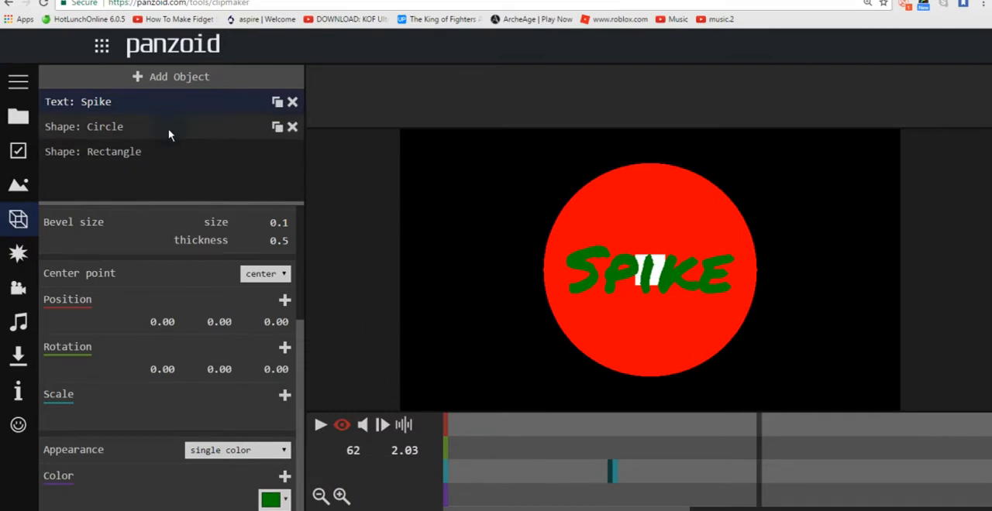
Step: Try green (#008000) and orange (#ff8000) as the rectangle's color
left_click(172, 151)
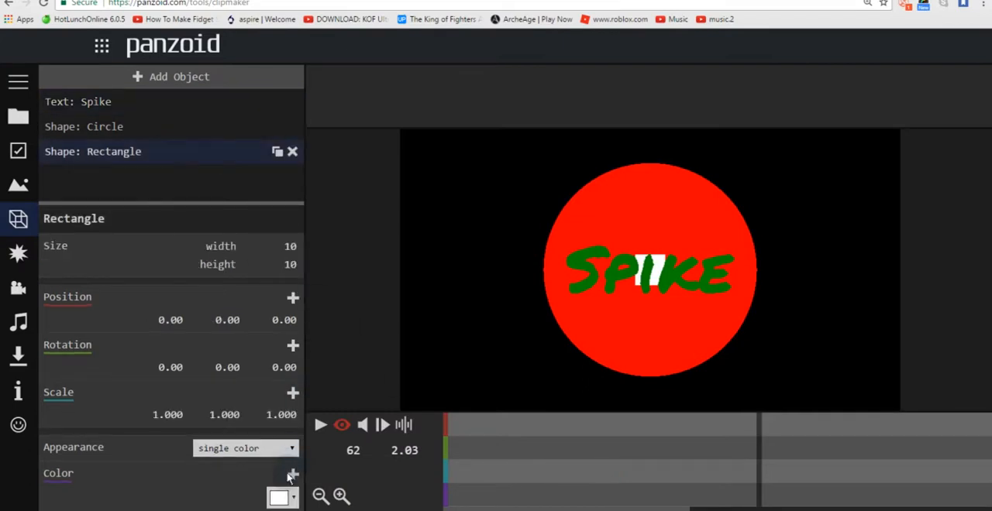
left_click(280, 497)
left_click(349, 347)
left_click(511, 471)
left_click(280, 495)
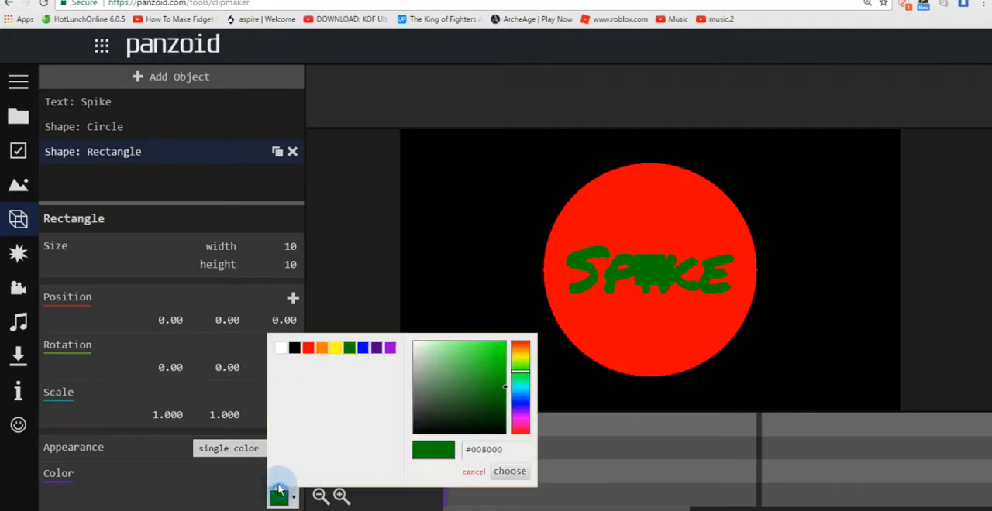
left_click(321, 348)
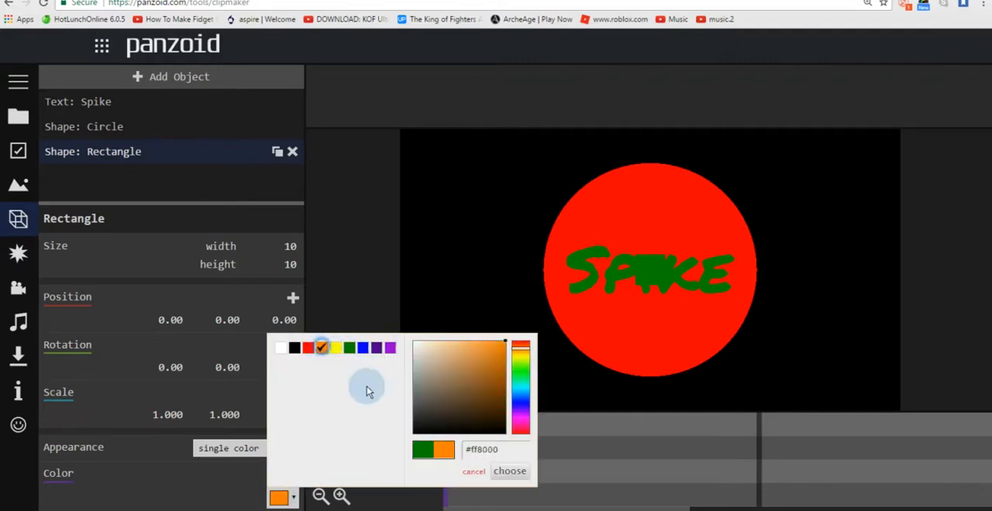
left_click(510, 471)
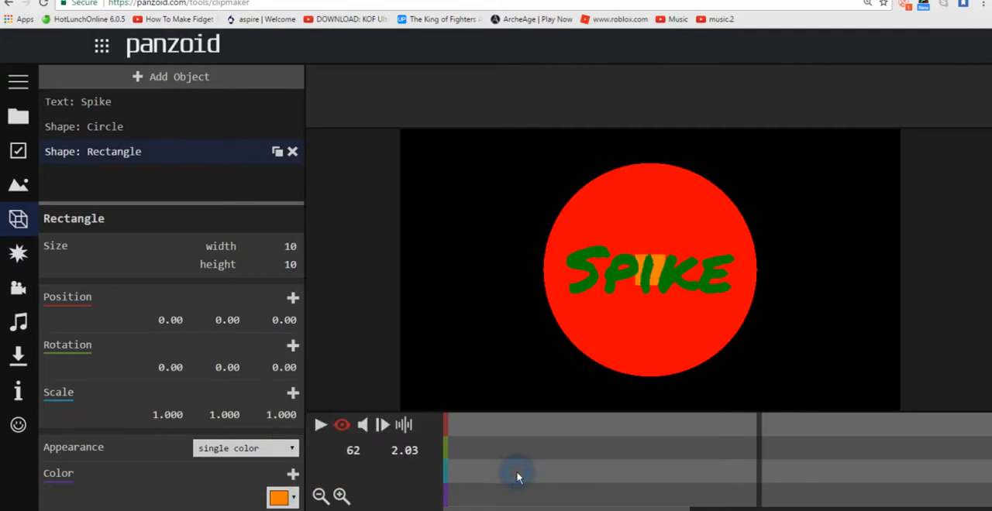
Step: Set the rectangle's color to a bright cyan
left_click(279, 497)
left_click_drag(519, 378, 519, 389)
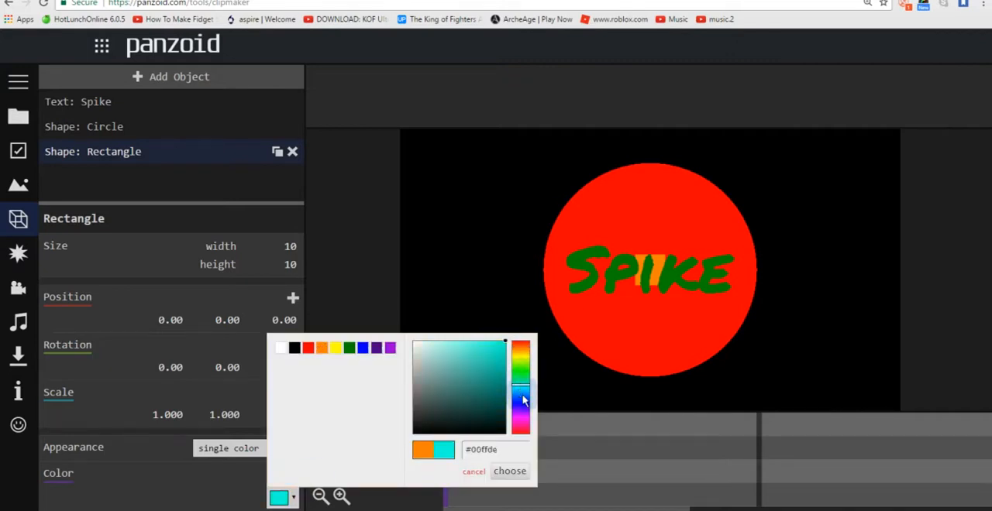
left_click(510, 471)
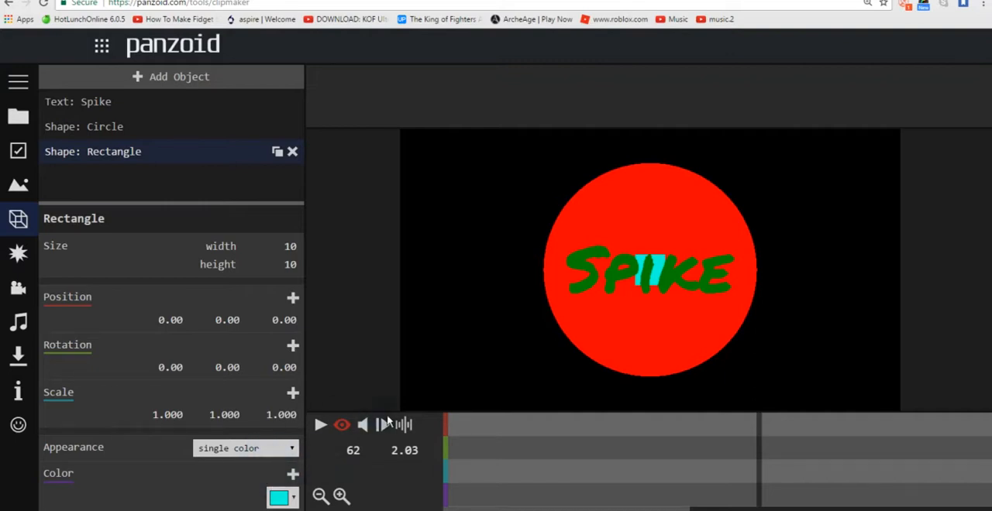
Step: Try 2 and 3 as the rectangle's first scale value
left_click(167, 416)
type("2")
key("Return")
left_click(170, 415)
type("2")
key("Return")
left_click(169, 415)
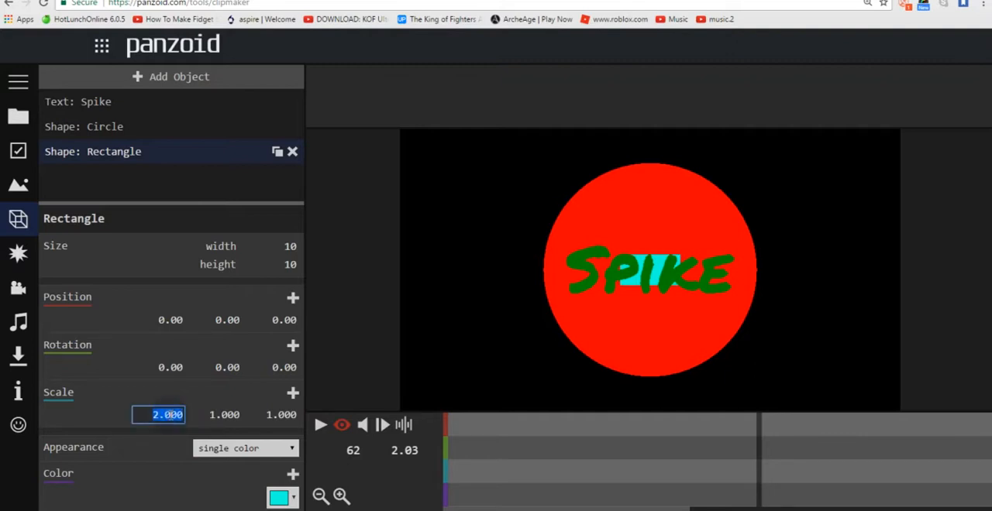
type("3")
key("Return")
Step: Stretch the rectangle into a full-width band by setting its first scale value to 20 and its second to 2
left_click(169, 415)
type("20")
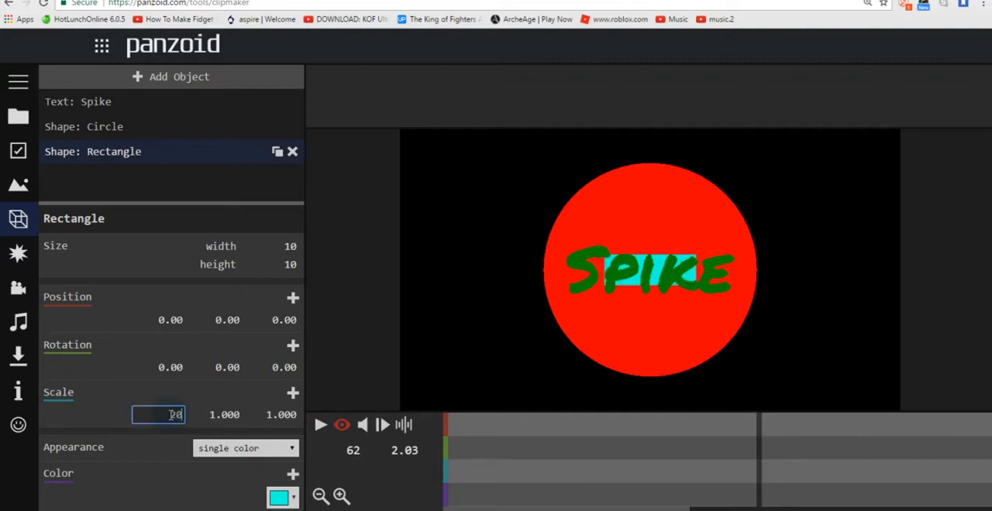
key("Return")
left_click(219, 416)
type("2")
key("Return")
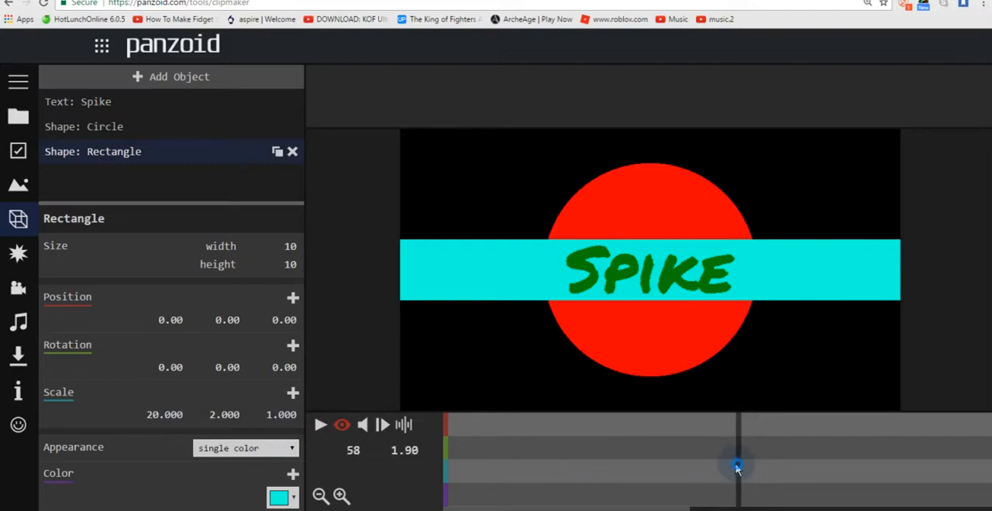
Step: Move the Spike text's two adjacent scale keyframes later so that the second one sits at 1.50 s (frame 46)
left_click(527, 450)
left_click(462, 447)
left_click(447, 449)
left_click(461, 450)
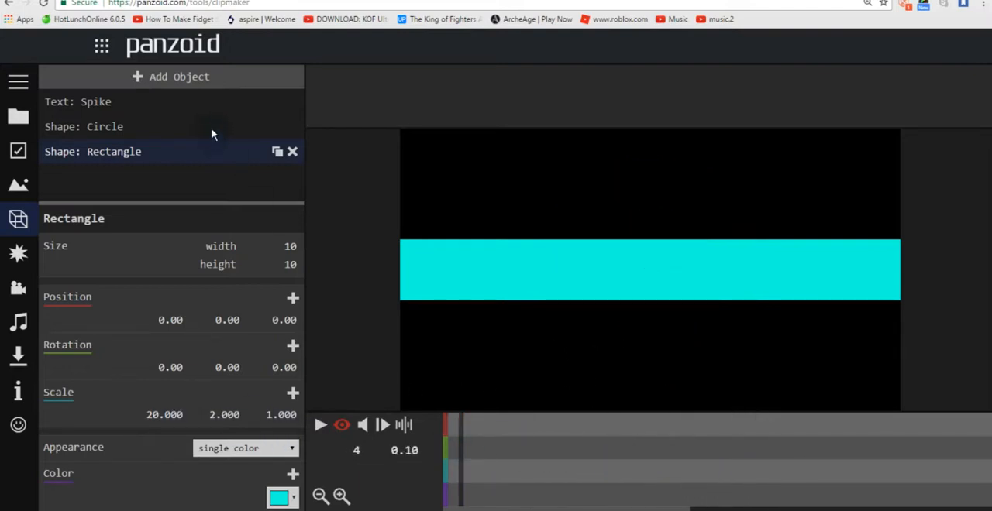
left_click(183, 100)
left_click_drag(585, 446, 670, 471)
left_click_drag(610, 467, 664, 458)
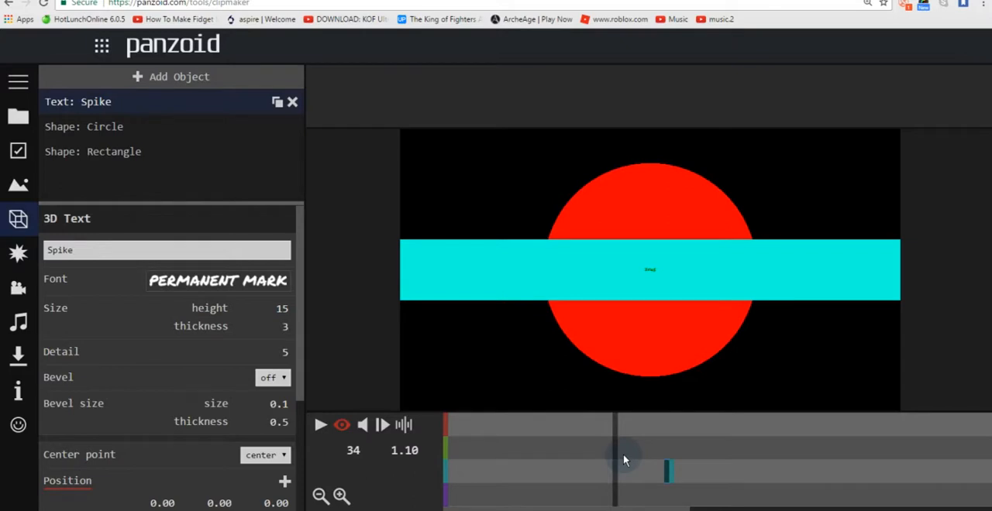
left_click_drag(616, 454, 667, 439)
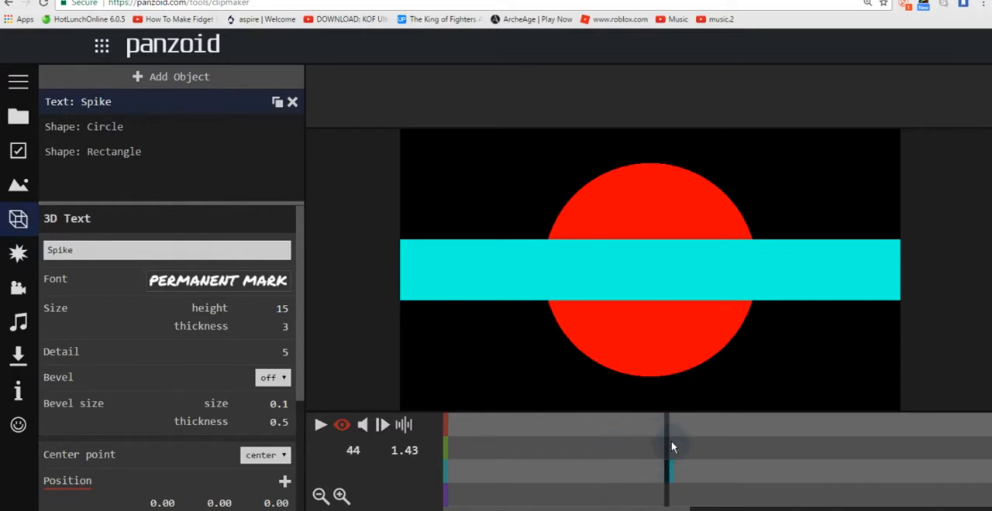
left_click_drag(667, 439, 670, 431)
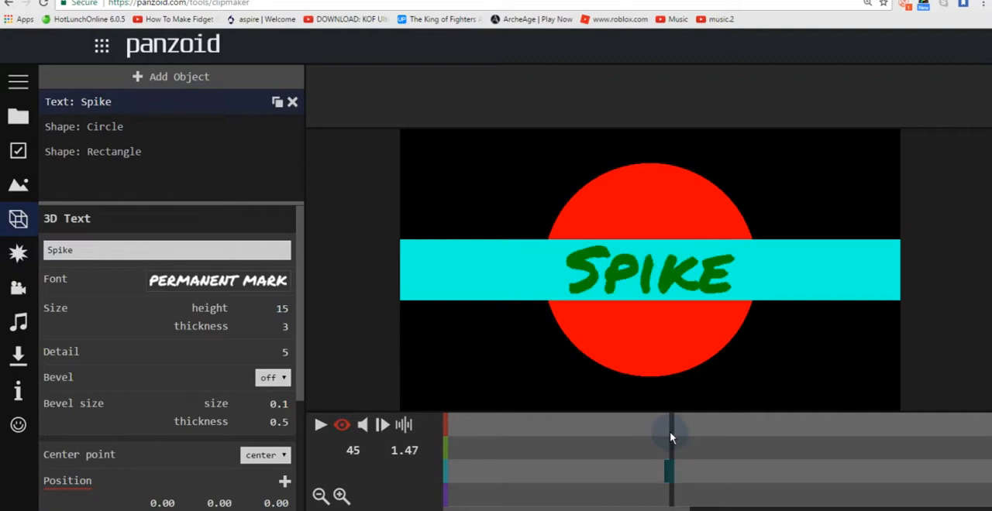
mouse_move(672, 468)
left_mouse_down()
mouse_move(675, 446)
mouse_move(672, 469)
left_mouse_up()
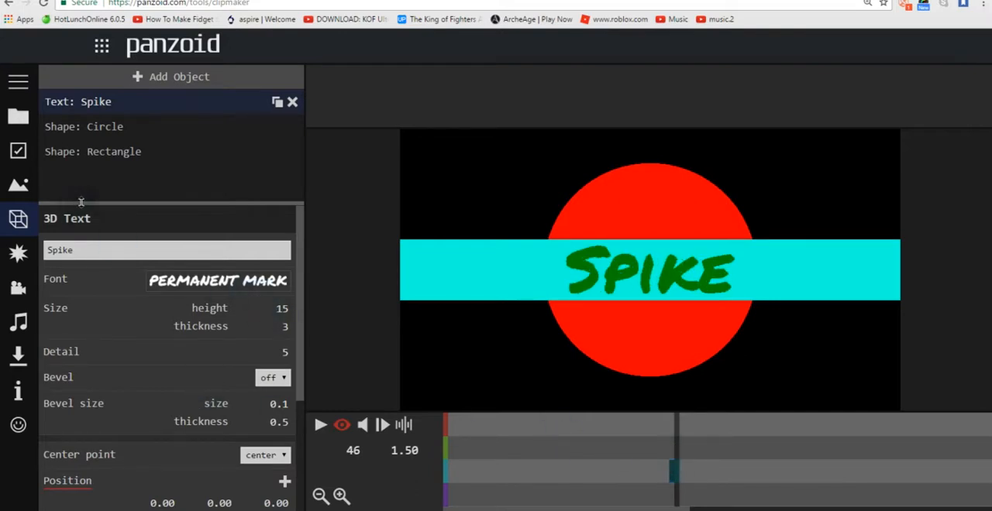
Step: Add a scale keyframe to the rectangle at 1.50 s (frame 46), and return the playhead to the start of the timeline
left_click(161, 152)
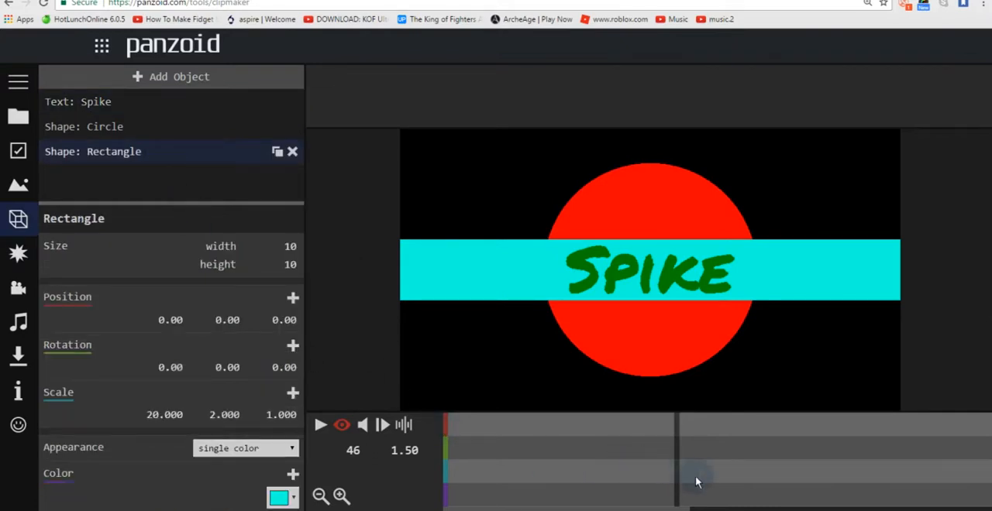
left_click(292, 393)
left_click_drag(613, 478, 447, 455)
Step: Try 0.001 as the rectangle's first and second scale values at the start of the timeline
left_click(172, 416)
type("0.001")
left_click(220, 416)
type("0")
Step: Set the rectangle's first and second scale values at the start of the timeline to 20
left_click(166, 415)
type("20")
key("Return")
left_click(226, 416)
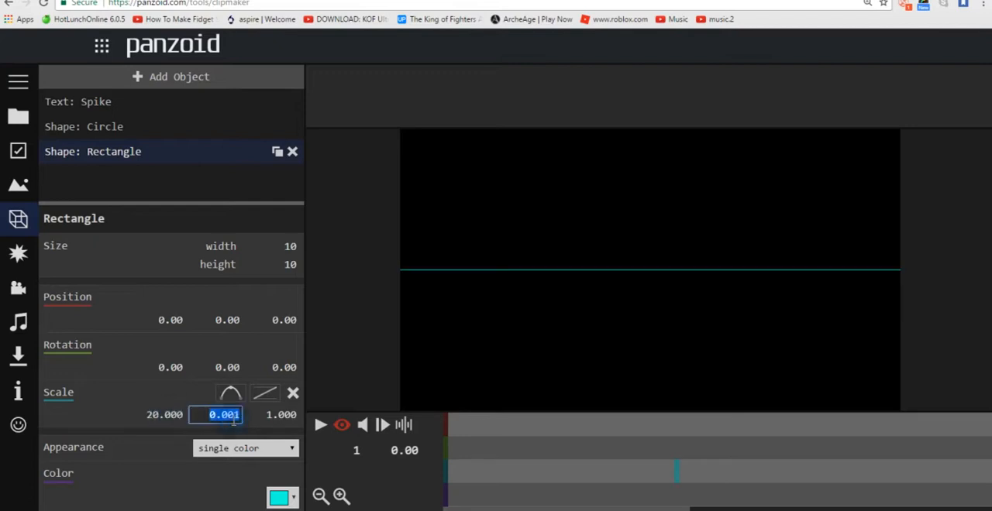
type("20")
key("Return")
Step: Try 1 and 3 as the rectangle's second scale value at the start of the timeline, and settle on 2
left_click(230, 416)
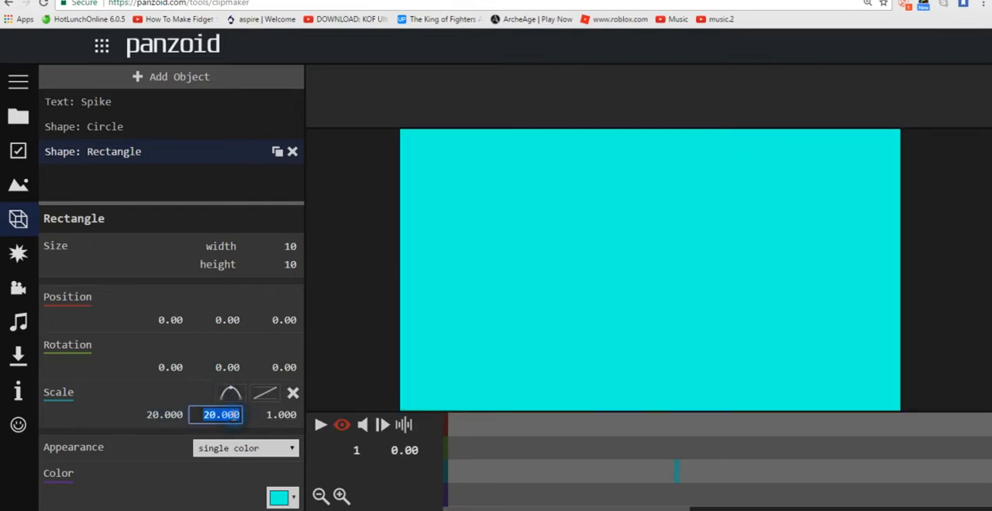
type("1")
key("Return")
left_click(229, 416)
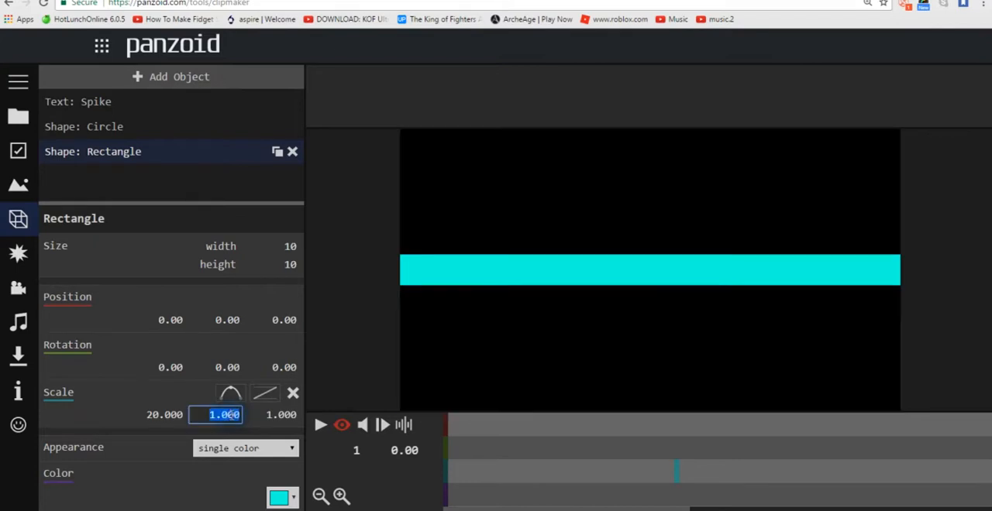
type("3")
key("Return")
left_click(229, 416)
type("2")
key("Return")
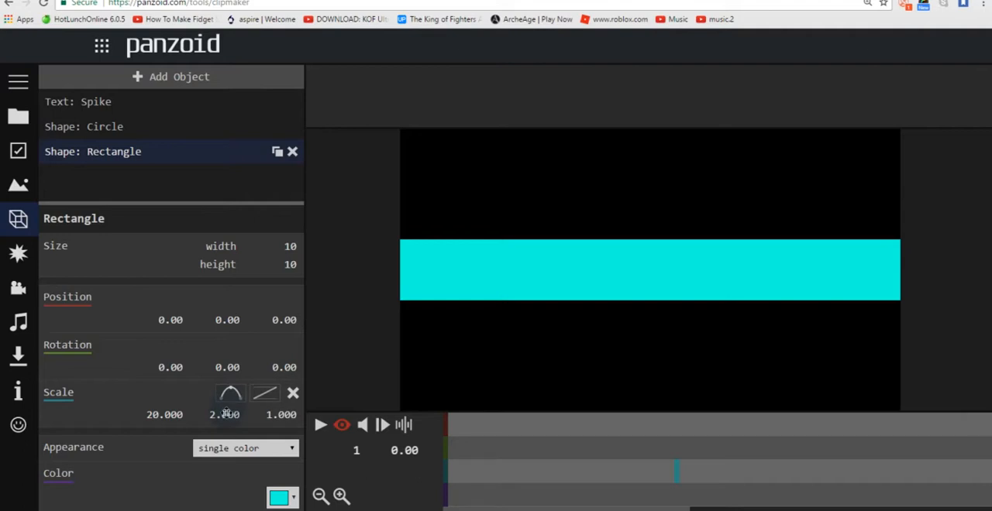
Step: Try -30 and -50 as the rectangle's first position value at the start of the timeline
left_click(169, 320)
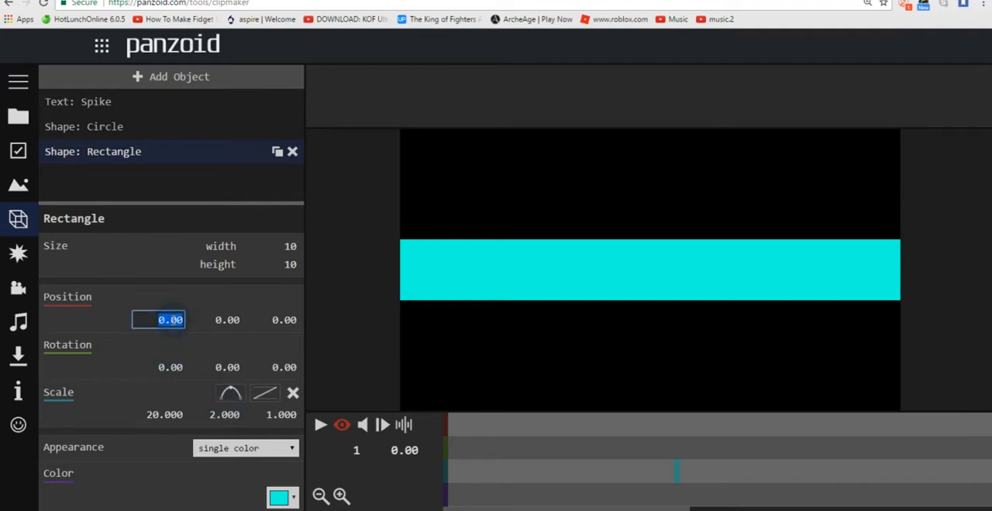
key("BackSpace")
key("Return")
left_click(169, 320)
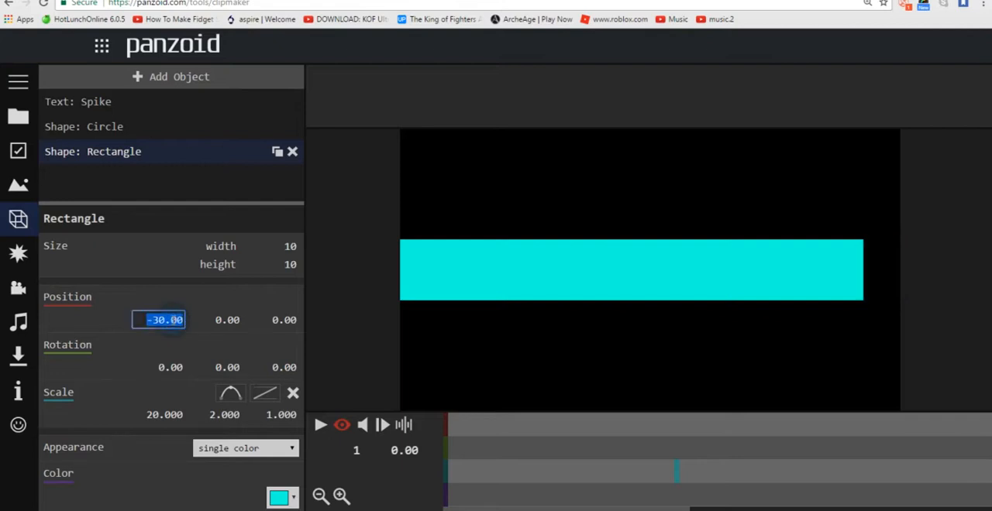
left_click(171, 319)
double_click(171, 319)
key("BackSpace")
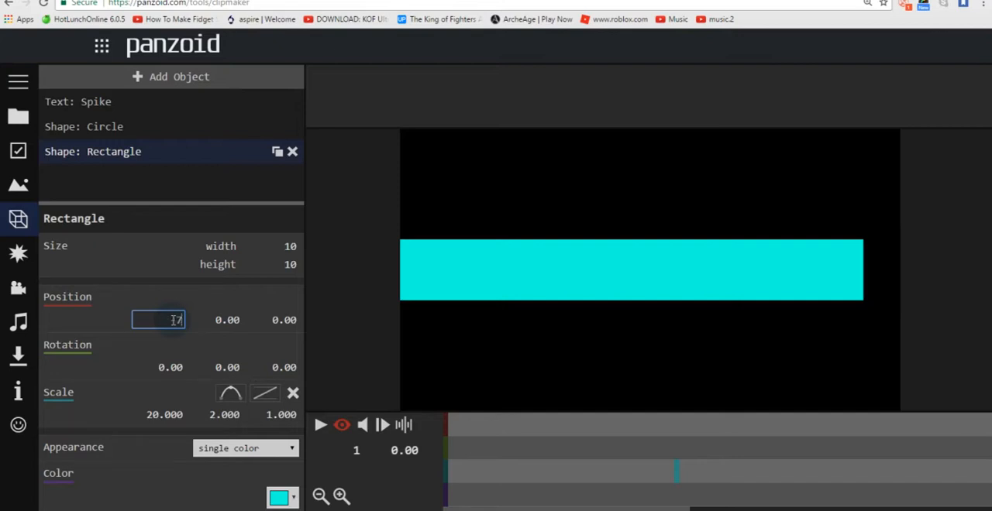
type("-50")
key("Return")
Step: Try -100, -135 and -150 as the rectangle's first position value at the start of the timeline
left_click(172, 320)
type("1")
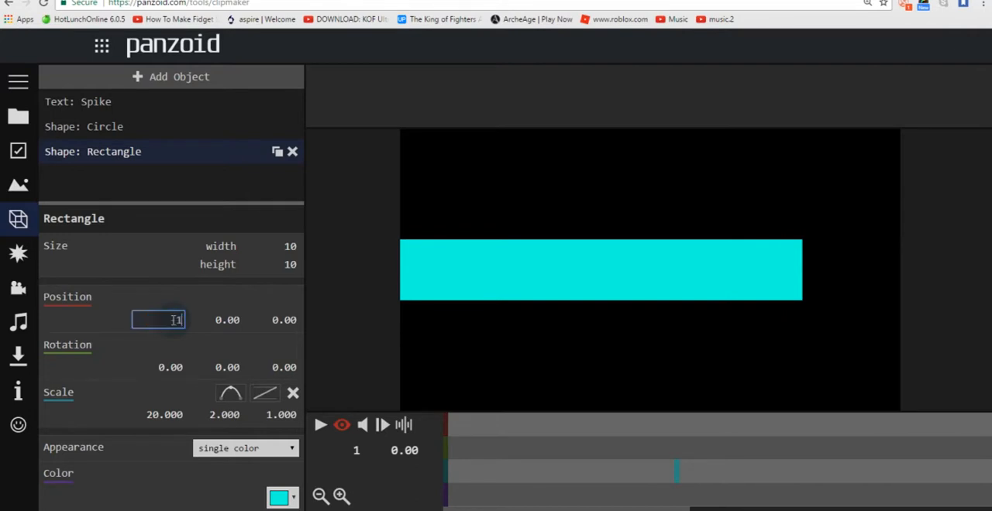
type("00")
key("Return")
left_click(172, 320)
key("BackSpace")
type("-13")
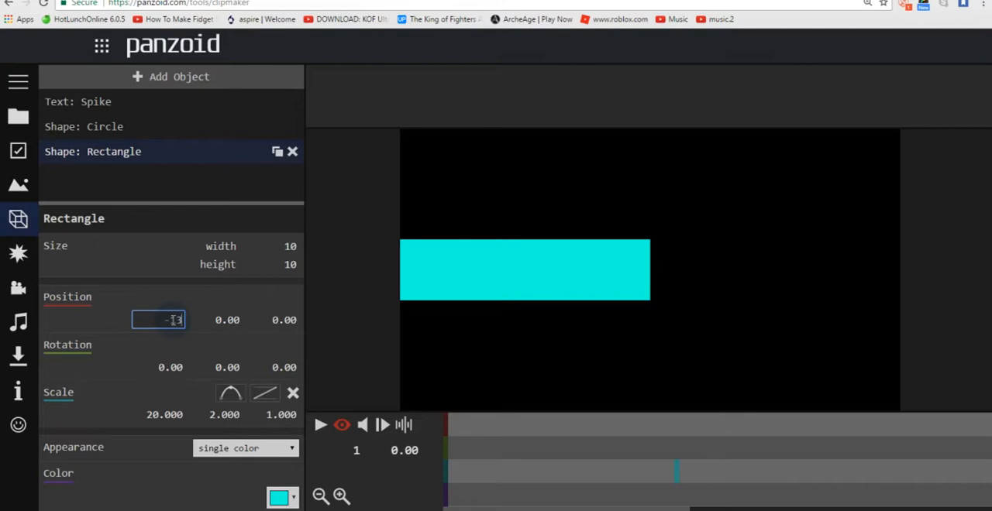
type("5")
key("Return")
left_click(172, 320)
key("BackSpace")
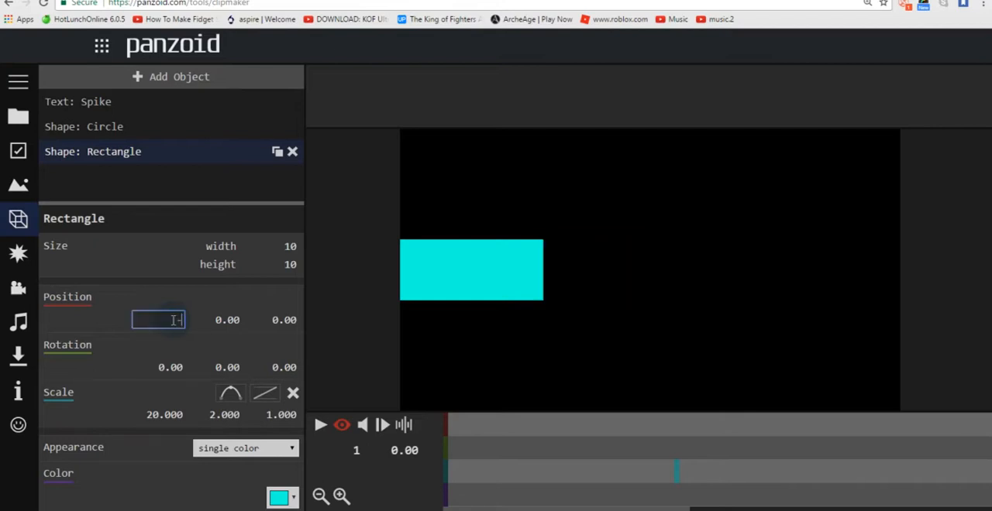
type("-150")
key("Return")
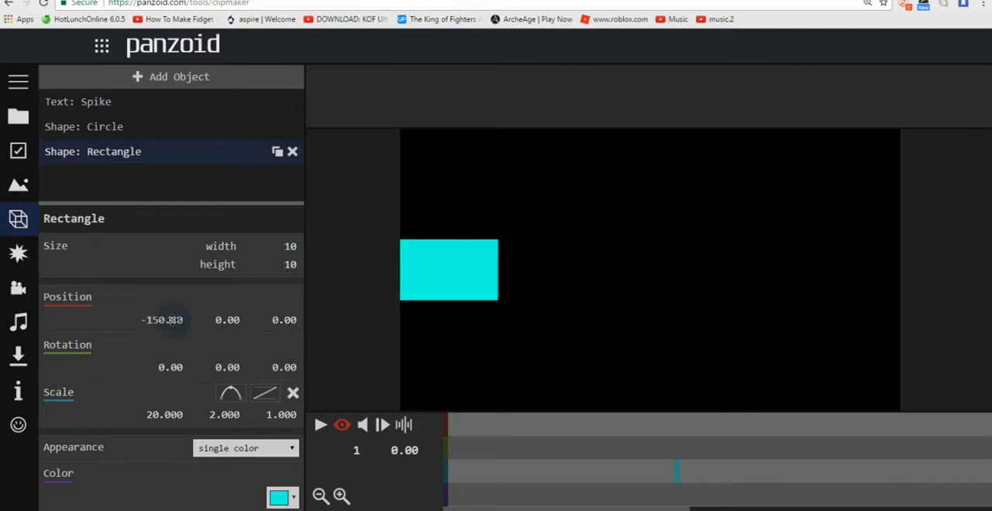
Step: Try -180 as the rectangle's first position value at the start of the timeline, and settle on -185
left_click(172, 320)
key("BackSpace")
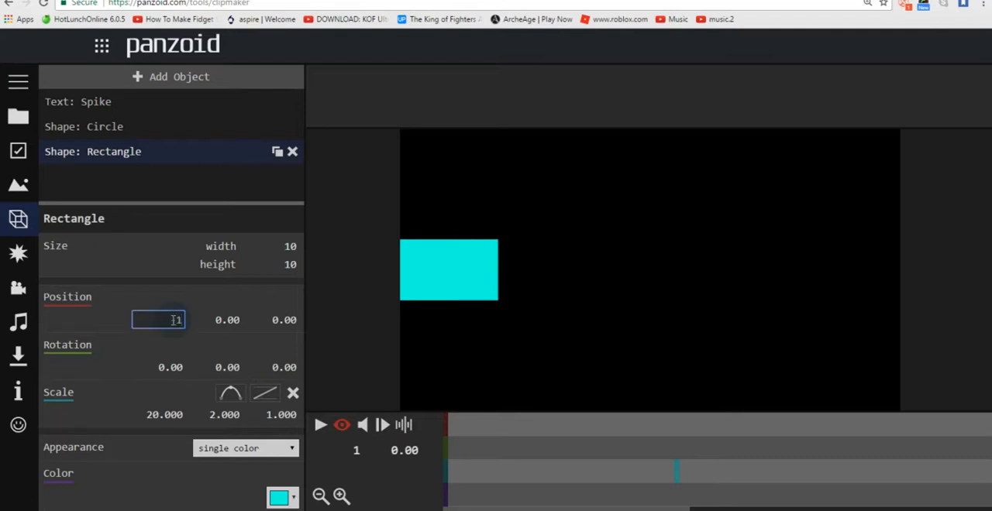
type("-180")
key("Return")
left_click(172, 320)
key("BackSpace")
type("-185")
key("Return")
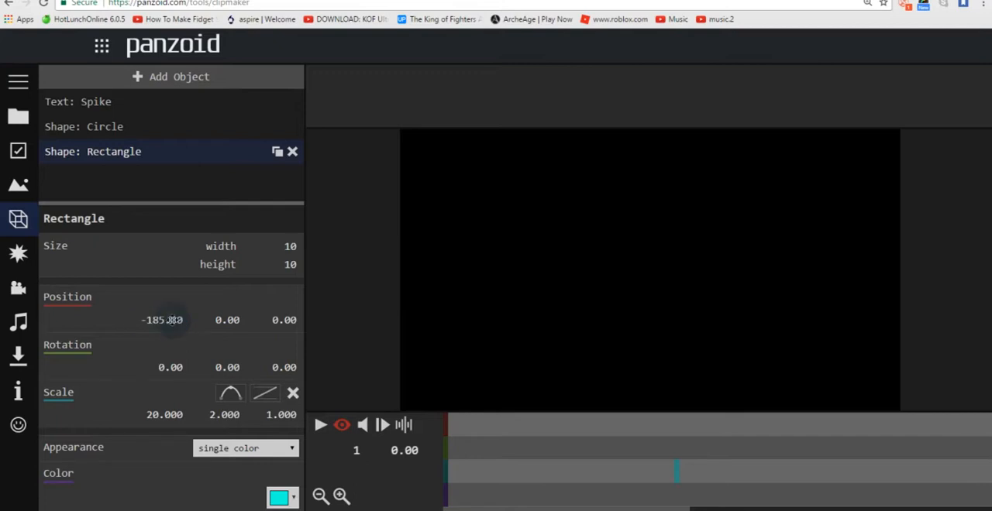
Step: Add a position keyframe to the rectangle at 1.50 s (frame 46) with its first value set to 0
left_click_drag(660, 474, 679, 437)
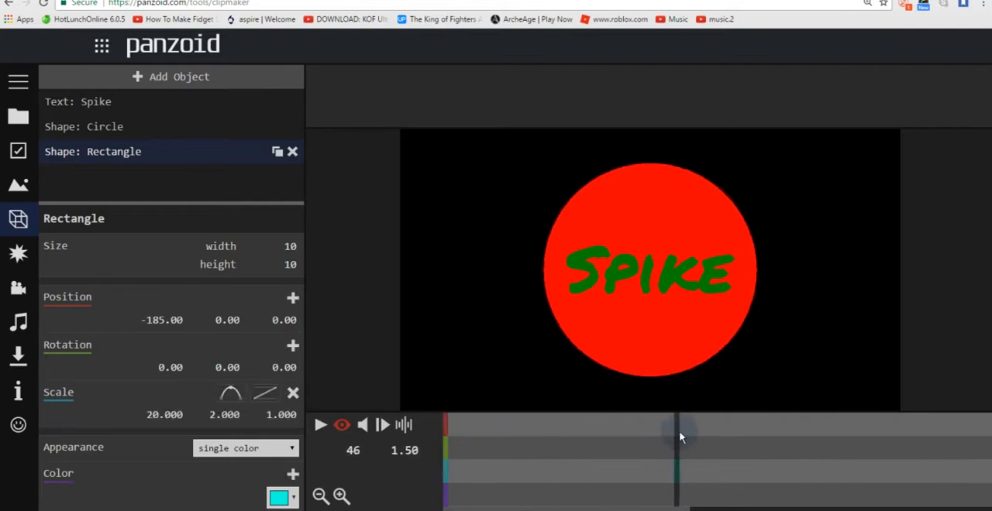
left_click(292, 301)
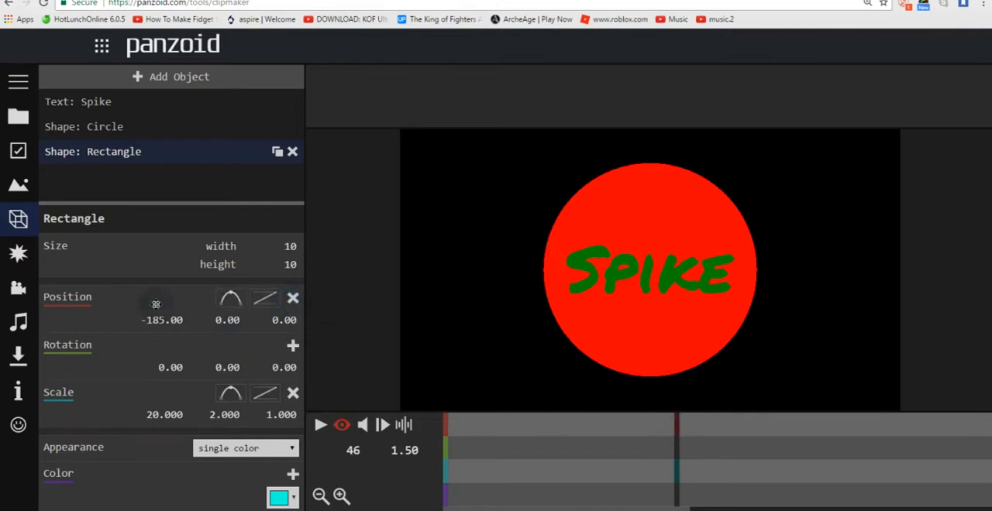
left_click(178, 322)
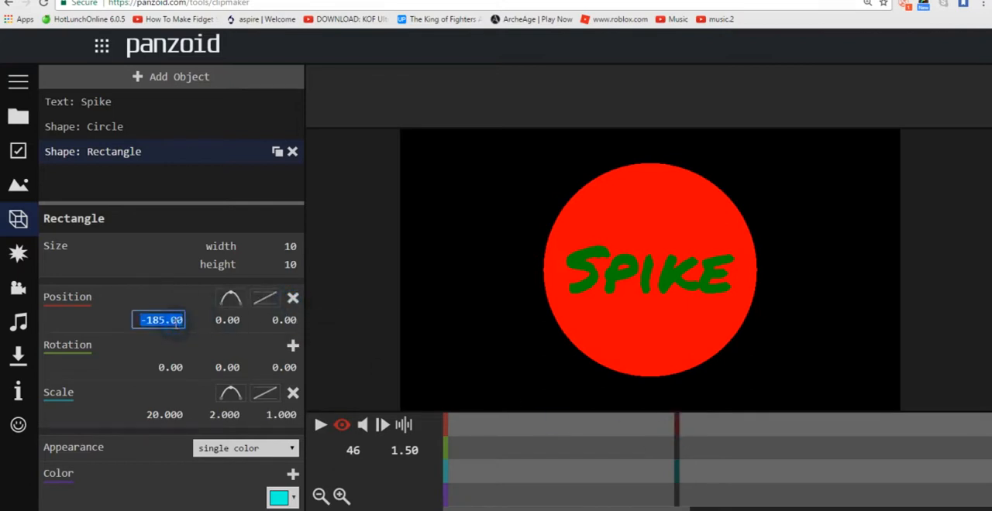
type("0")
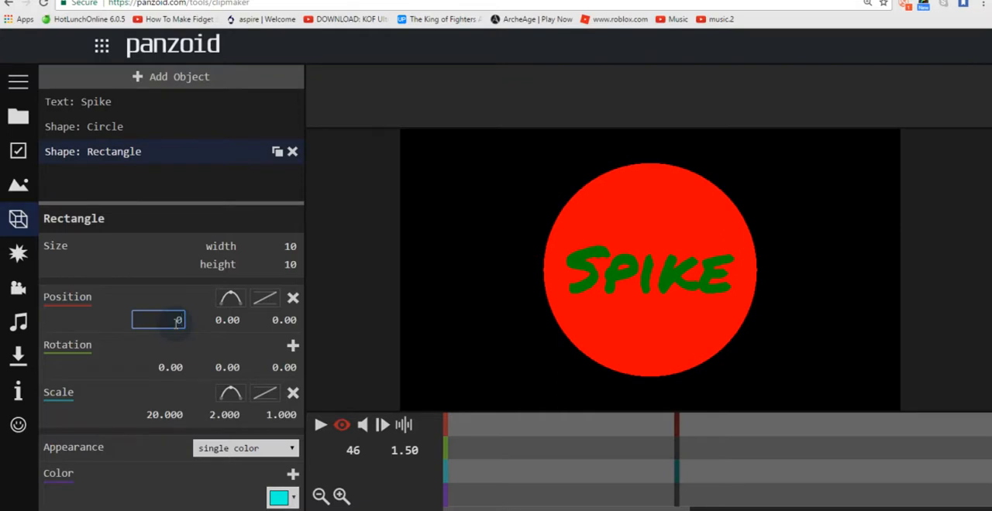
key("Return")
Step: Play the intro from the start to check how the rectangle slides in
left_click_drag(534, 442, 447, 439)
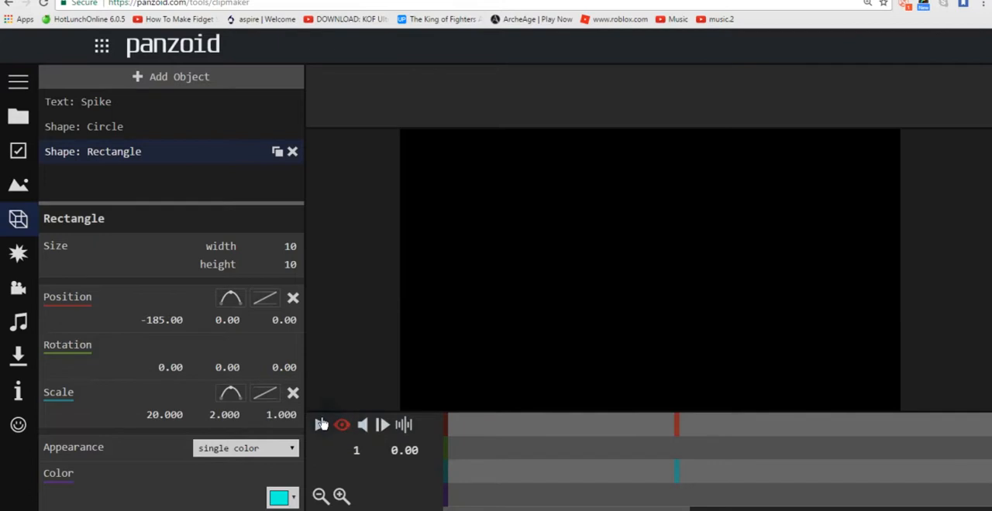
left_click(322, 425)
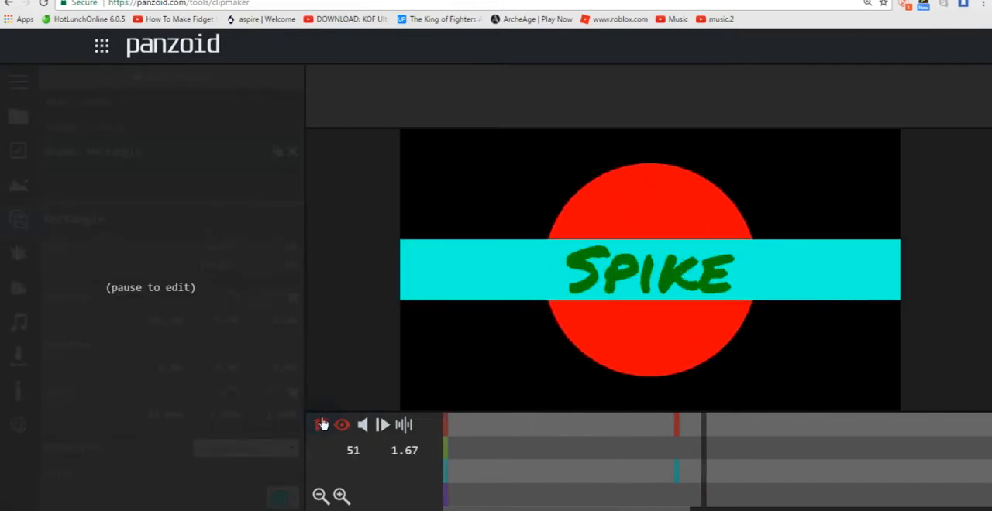
left_click(322, 425)
Step: Add a position keyframe to the rectangle at 1.47 s (frame 45) with its first value set to -185
left_click_drag(669, 448, 672, 444)
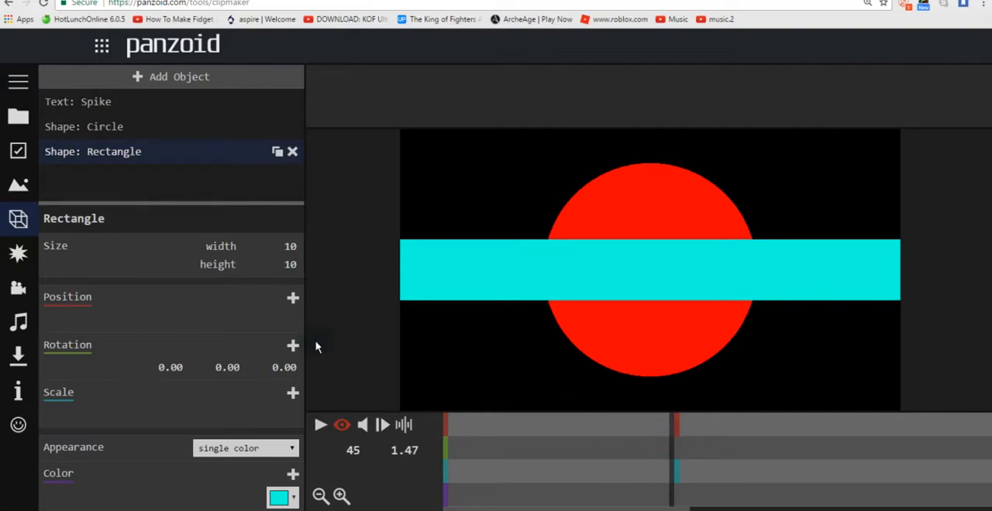
left_click(293, 297)
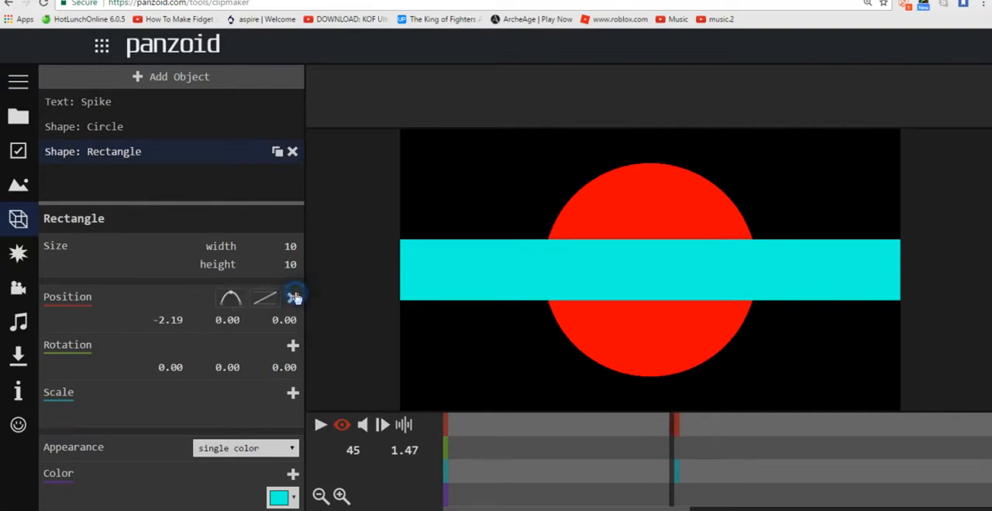
left_click(174, 326)
key("BackSpace")
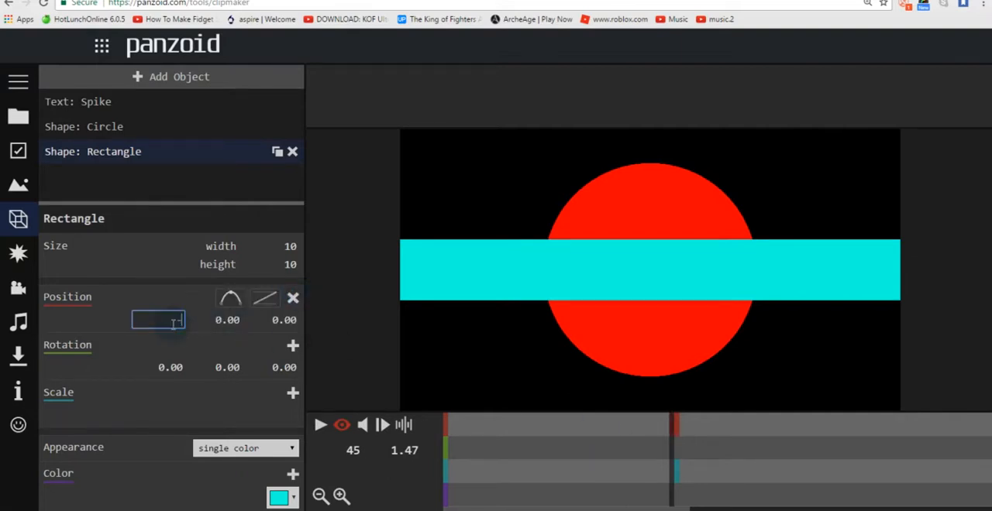
type("-185")
key("Return")
Step: Replay the intro from the start to check the rectangle's sudden entrance
left_click_drag(506, 455, 380, 442)
left_click(320, 426)
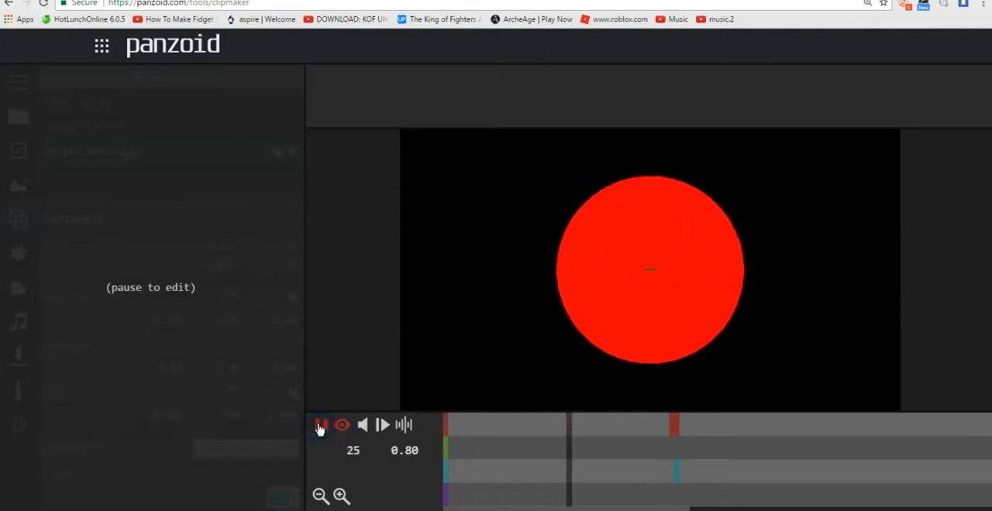
left_click(319, 426)
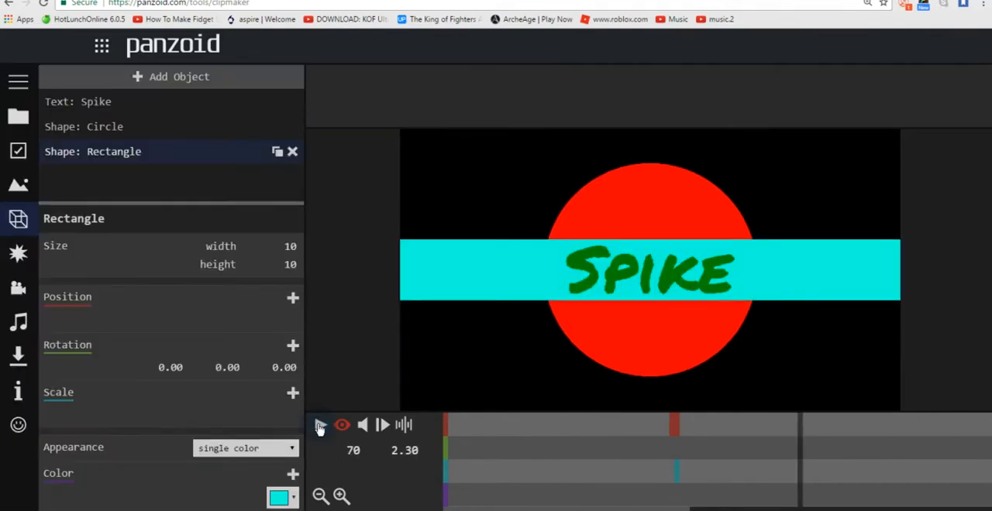
Step: Shift the rectangle's two adjacent position keyframes about two frames earlier, and preview the intro from the start
left_click_drag(671, 424, 668, 423)
left_click_drag(580, 458, 434, 433)
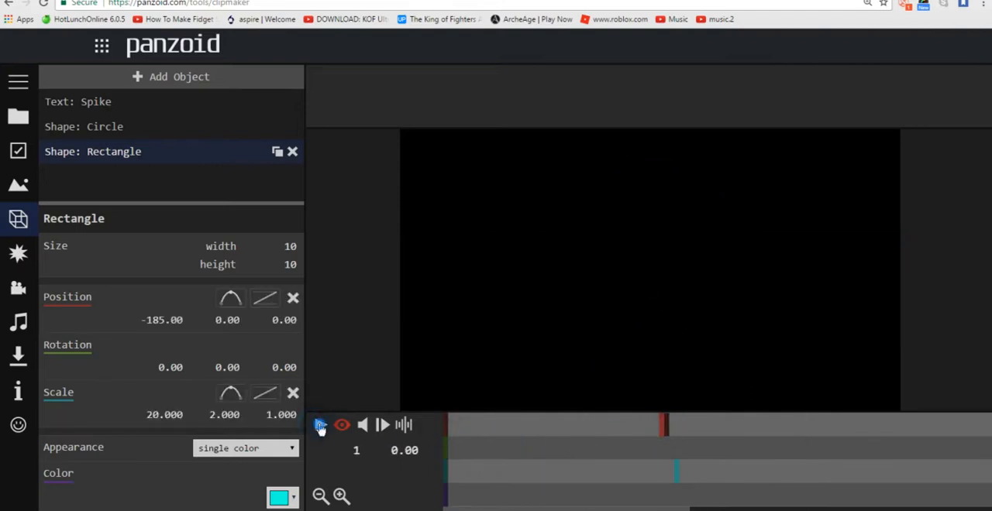
left_click(319, 426)
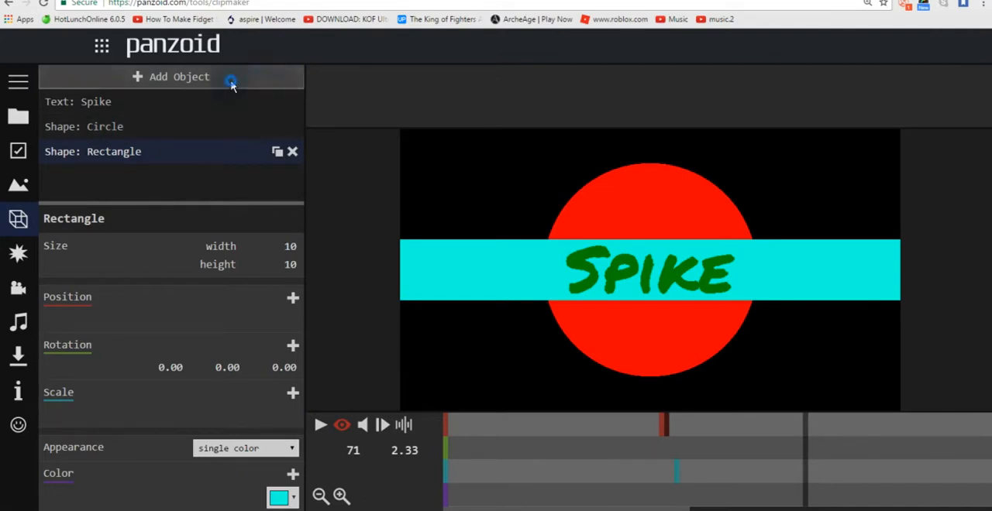
Step: Add a Fisheye distortion effect to the intro
left_click(232, 79)
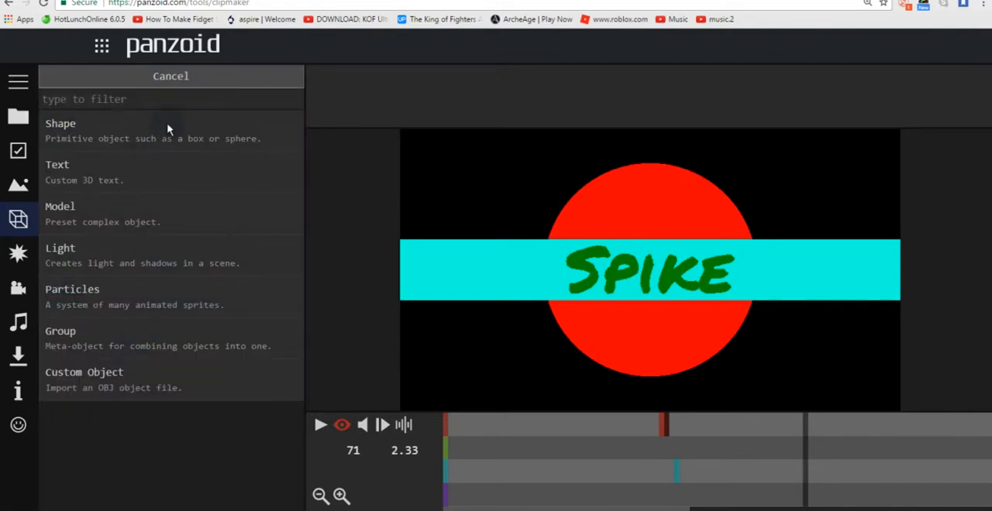
left_click(146, 78)
left_click(17, 254)
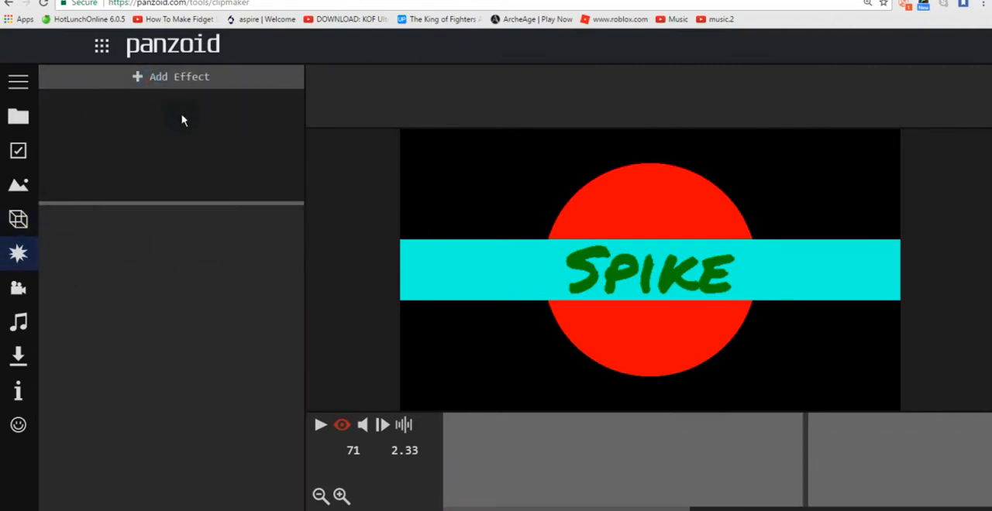
left_click(217, 77)
left_click_drag(301, 139, 300, 137)
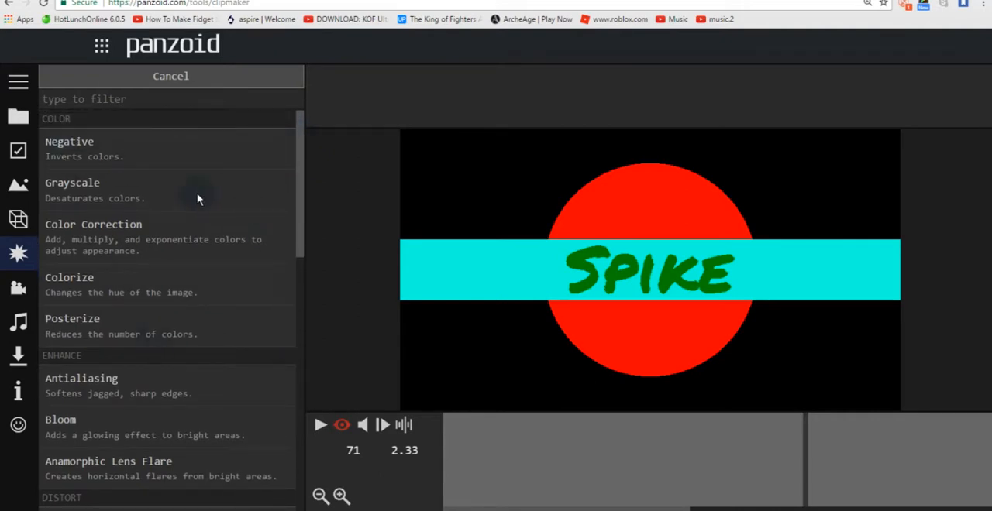
left_click_drag(302, 179, 301, 248)
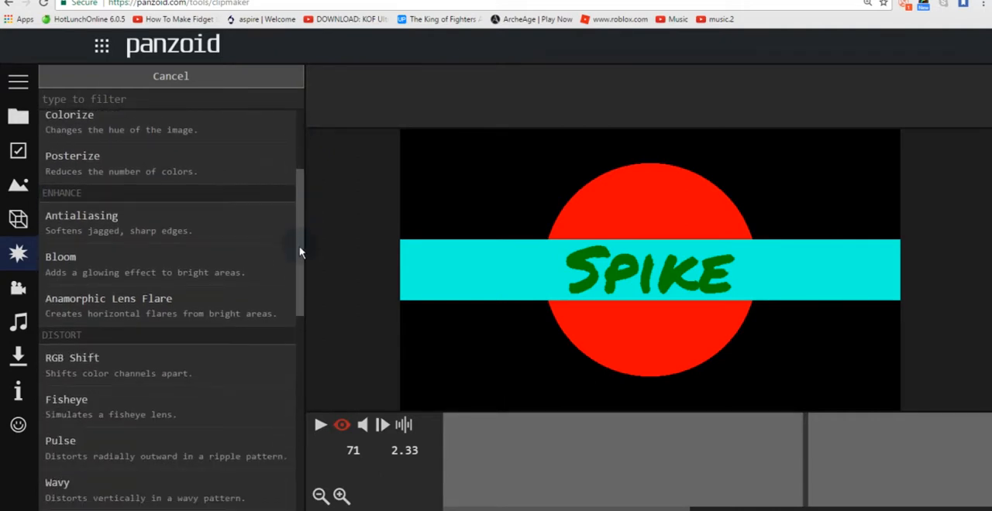
scroll(230, 344, "down", 1)
left_click(165, 339)
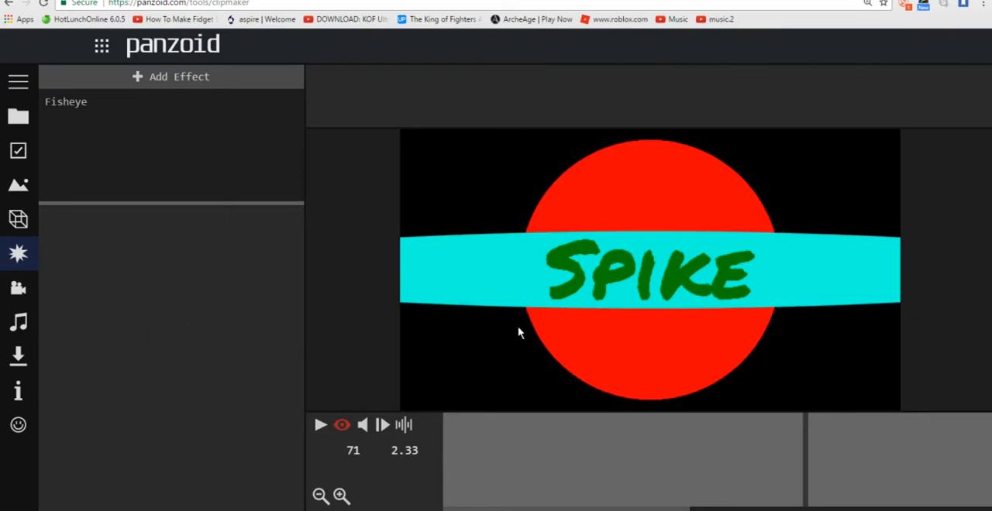
Step: Play the intro from near the start to review it with the Fisheye effect applied
left_click(574, 449)
left_click_drag(541, 447, 456, 449)
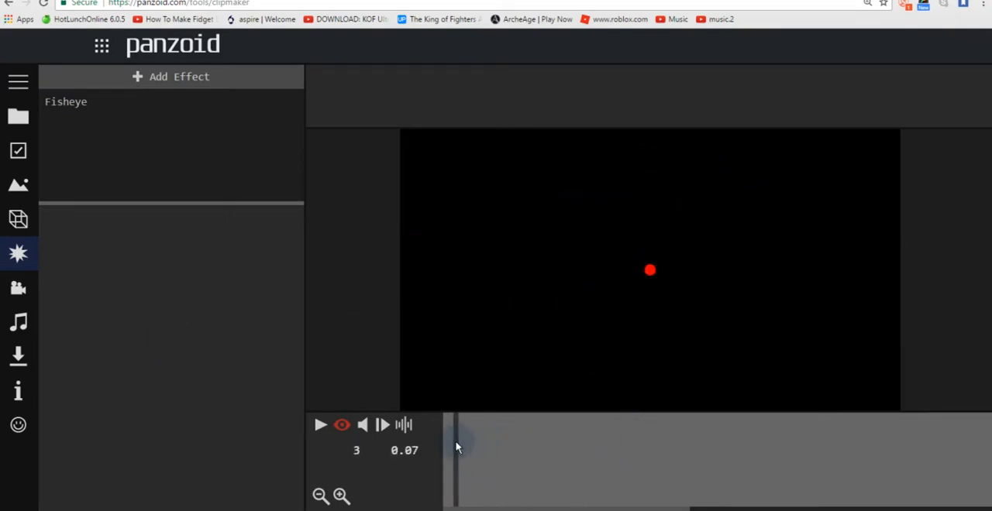
left_click_drag(476, 507, 441, 449)
left_click(320, 426)
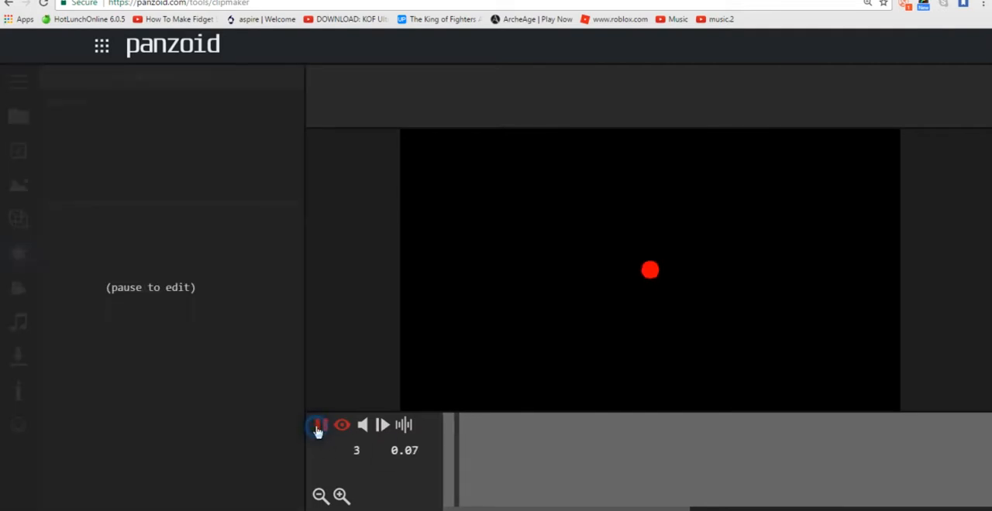
left_click(319, 426)
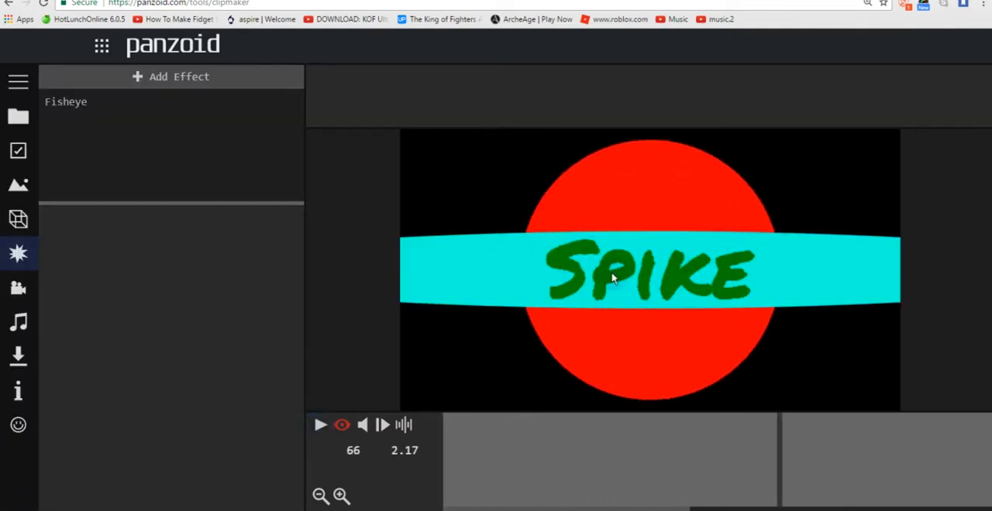
Step: Try 20 as the Fisheye effect's amount, and settle on 15
left_click(137, 97)
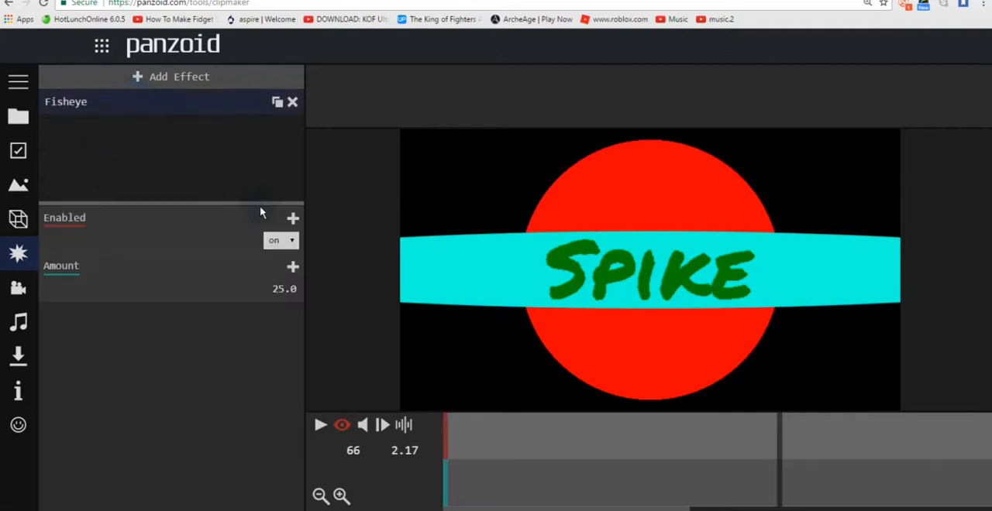
left_click(286, 290)
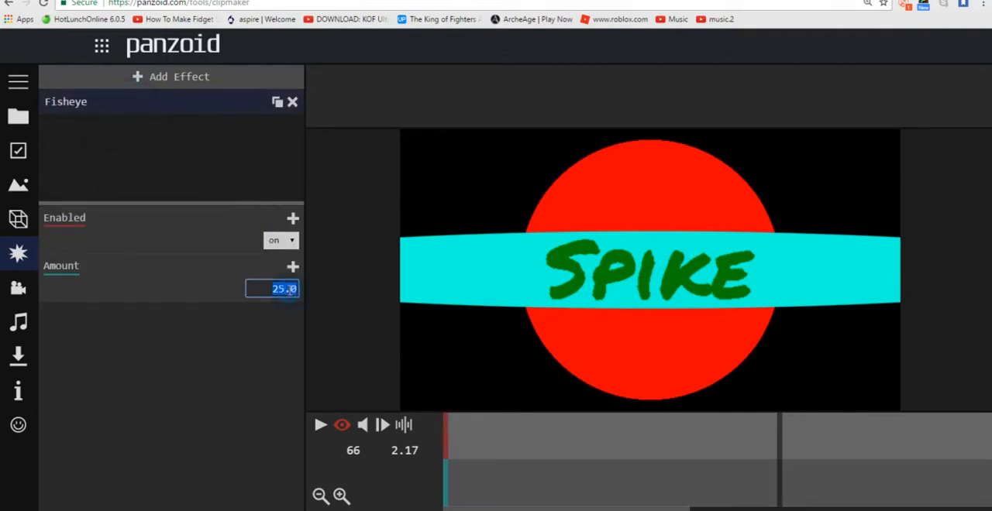
type("20")
key("Return")
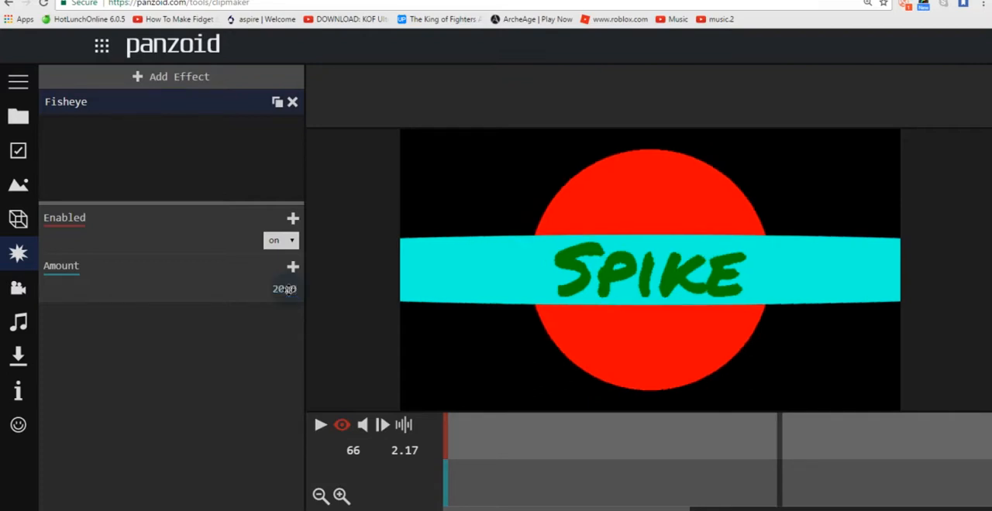
left_click(284, 289)
type("1")
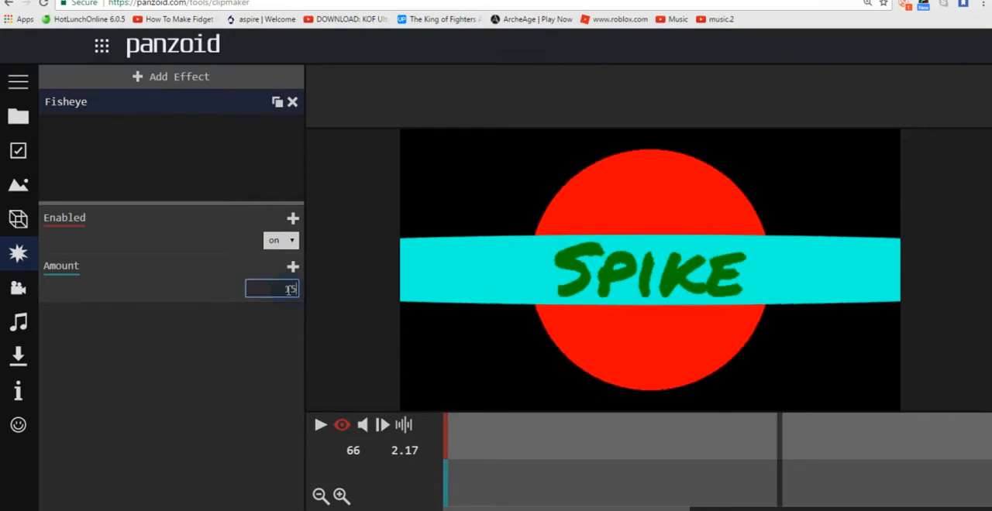
type("5")
key("Return")
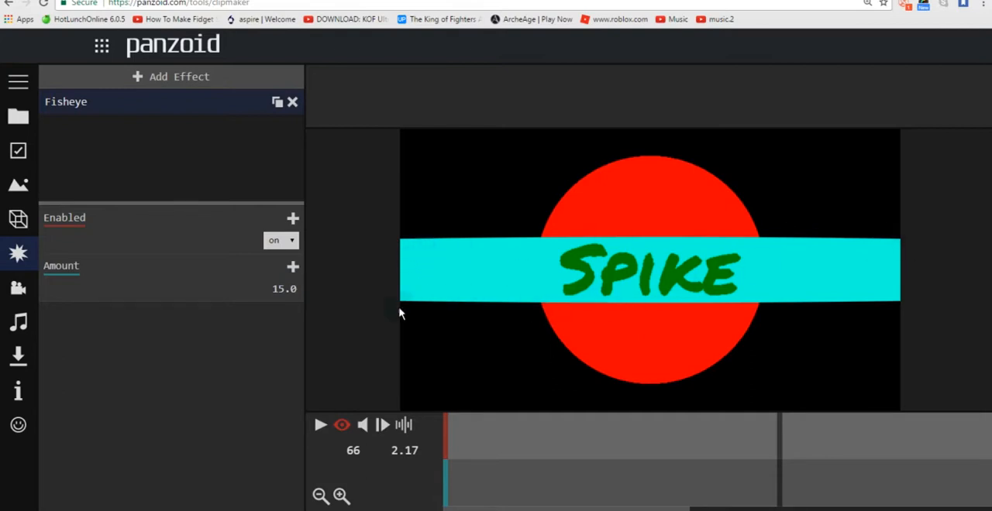
Step: Try switching the Fisheye effect off with an Enabled keyframe at frame 53, and remove that keyframe
left_click(583, 461)
left_click_drag(580, 460, 712, 433)
left_click(293, 219)
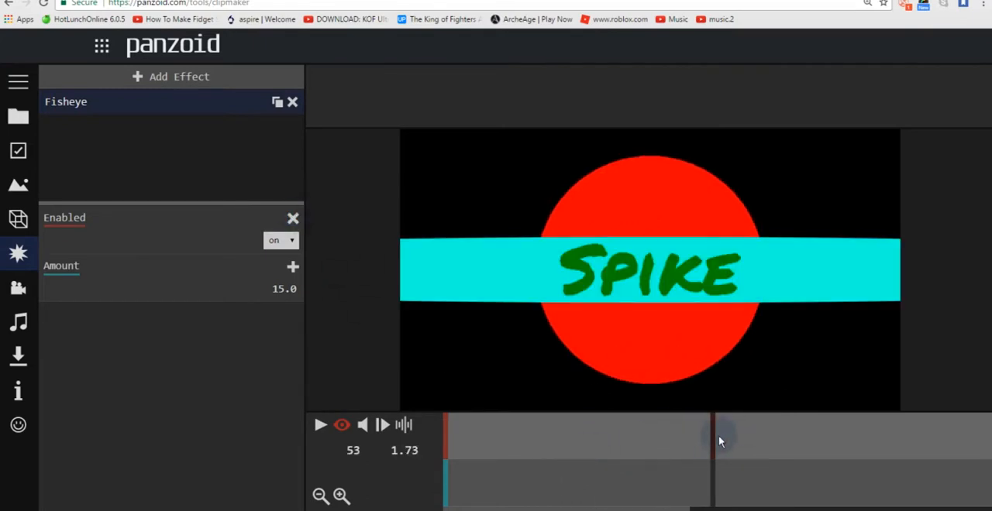
left_click(284, 241)
left_click(292, 256)
mouse_move(694, 455)
left_mouse_down()
mouse_move(720, 450)
mouse_move(559, 451)
mouse_move(499, 436)
mouse_move(713, 426)
left_mouse_up()
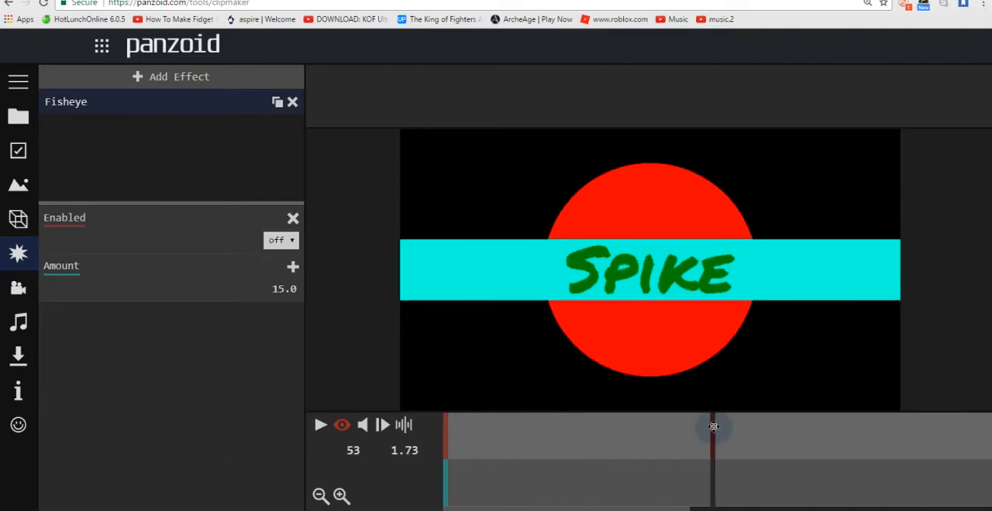
left_click(292, 218)
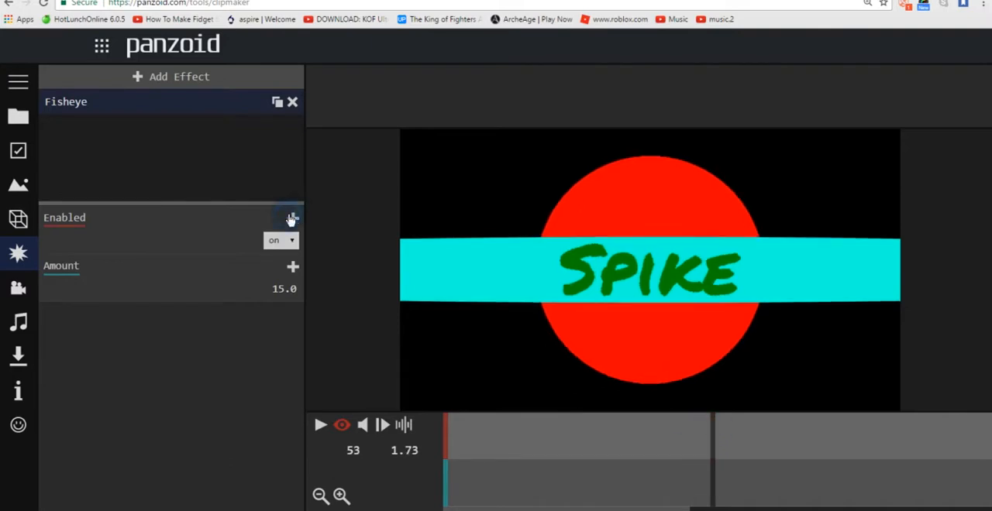
Step: Add a Bloom effect to the intro and display its settings
left_click(172, 77)
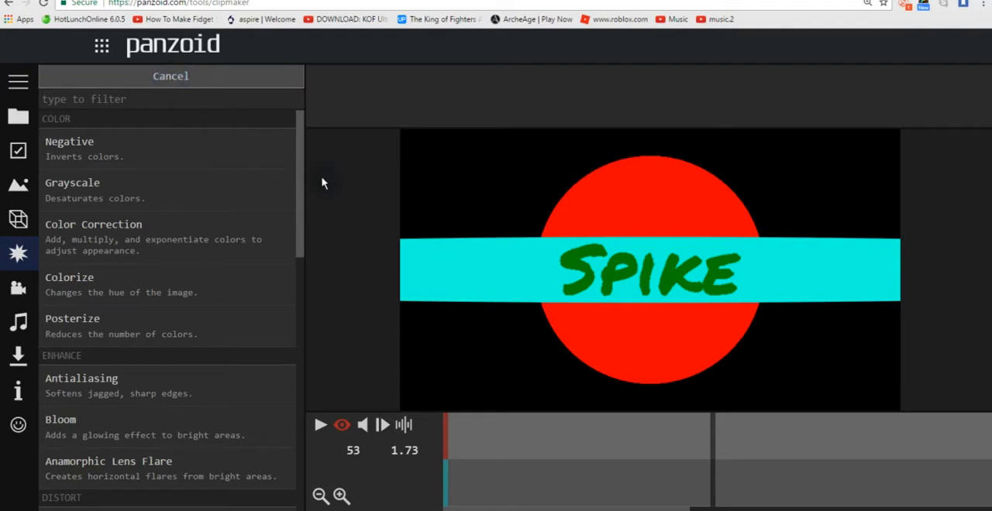
left_click_drag(299, 184, 314, 254)
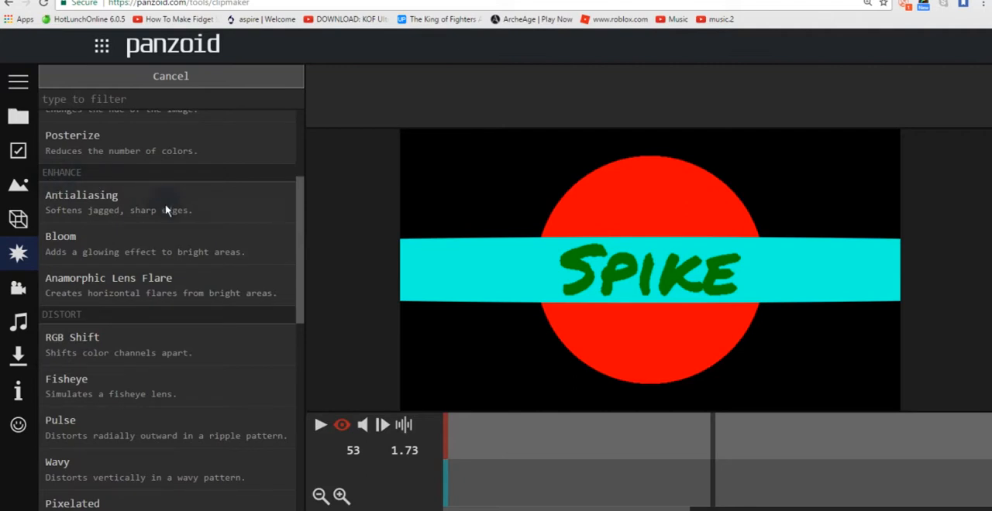
left_click(199, 258)
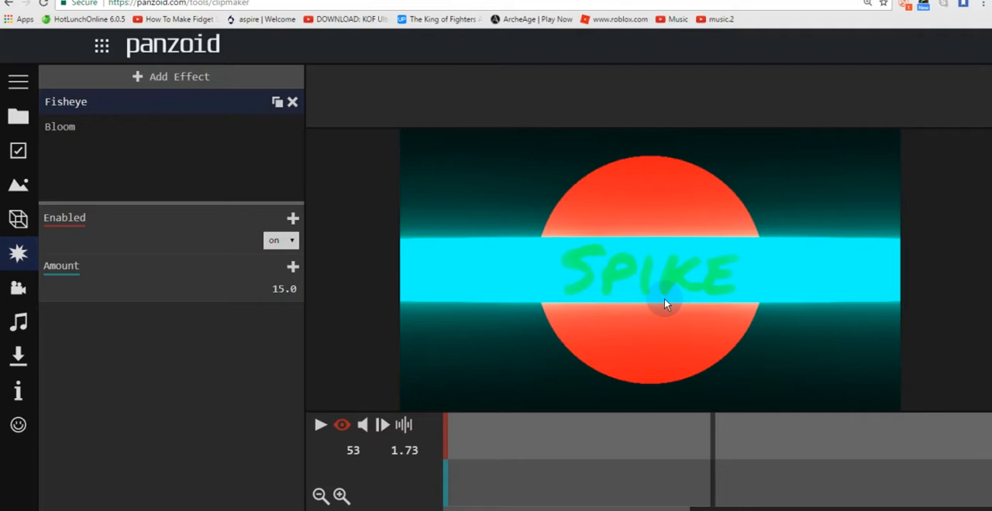
left_click(206, 126)
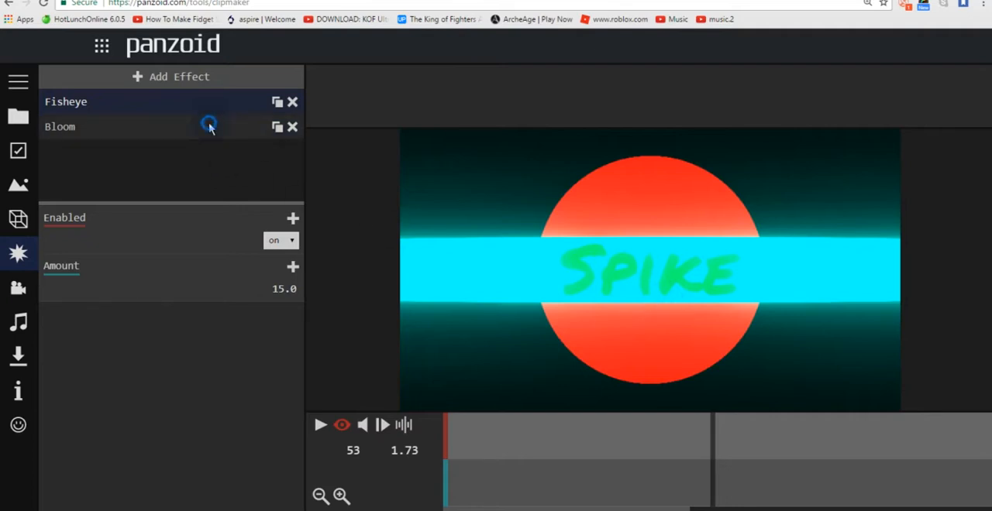
scroll(301, 310, "down", 1)
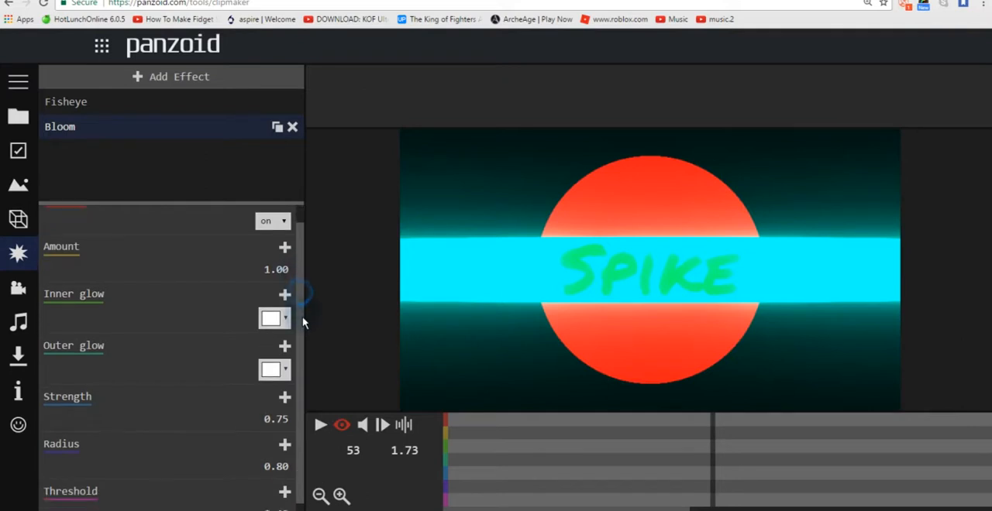
scroll(302, 269, "up", 1)
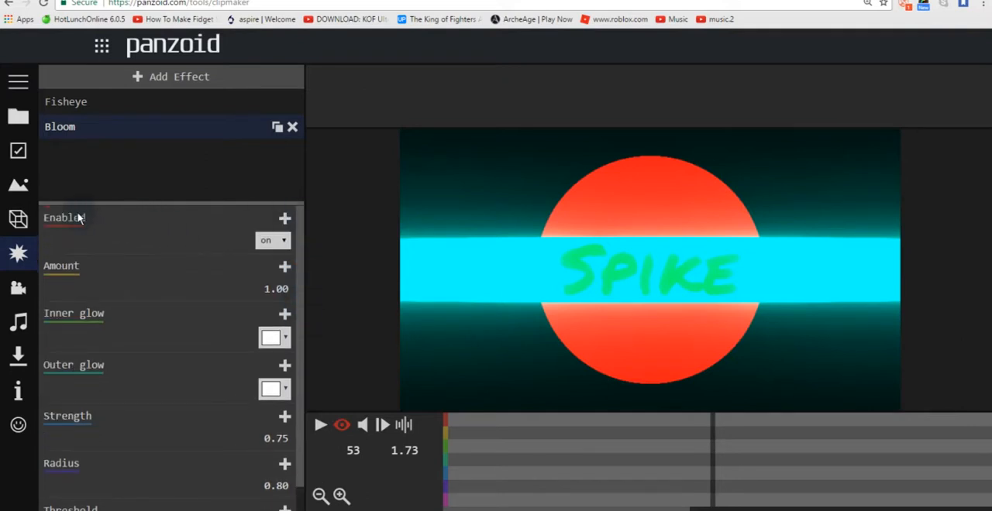
Step: Try lower amounts for the Bloom effect, including 0.9, and set the amount back to 1
left_click(277, 288)
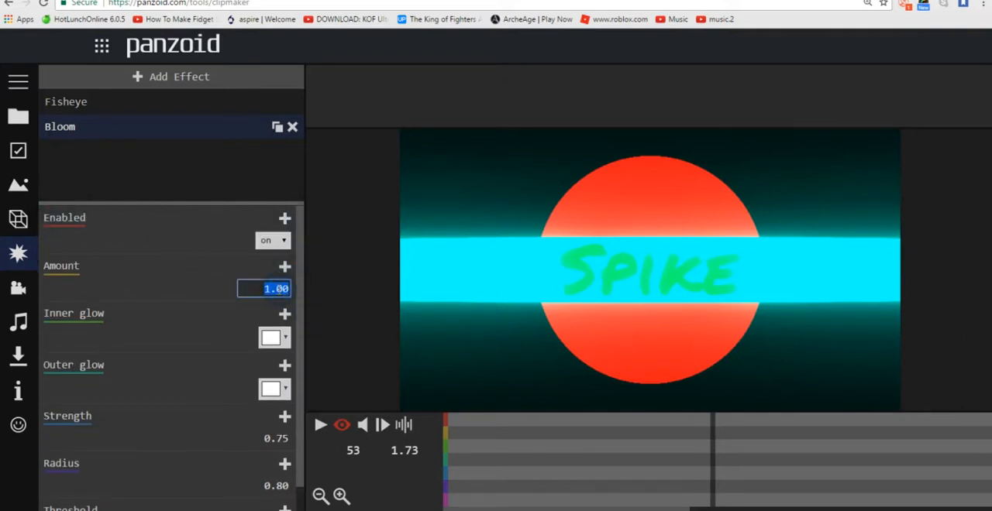
type("10.2")
key("Return")
left_click(277, 288)
type("0.9")
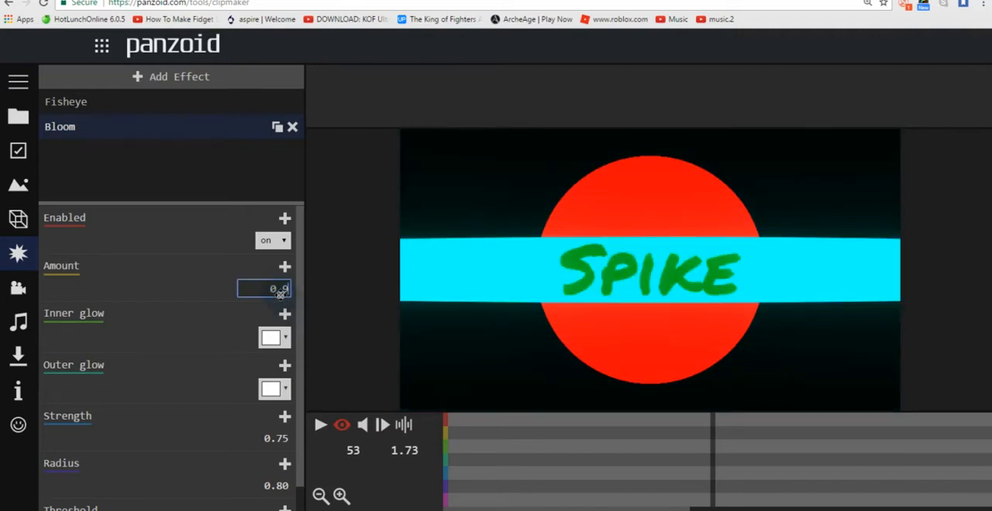
key("Return")
left_click(277, 297)
type("1")
key("Return")
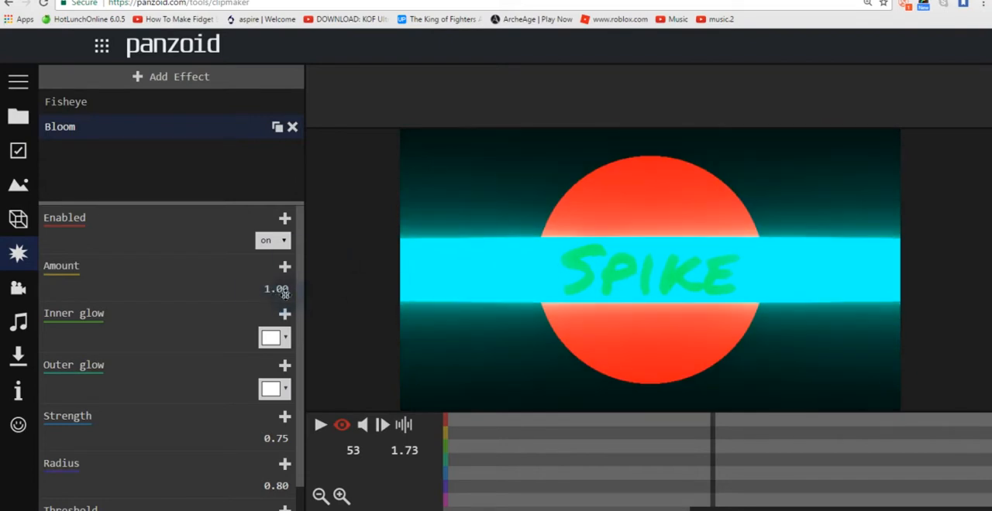
Step: Try purple as the Bloom effect's inner glow colour, and settle on blue
scroll(303, 294, "down", 1)
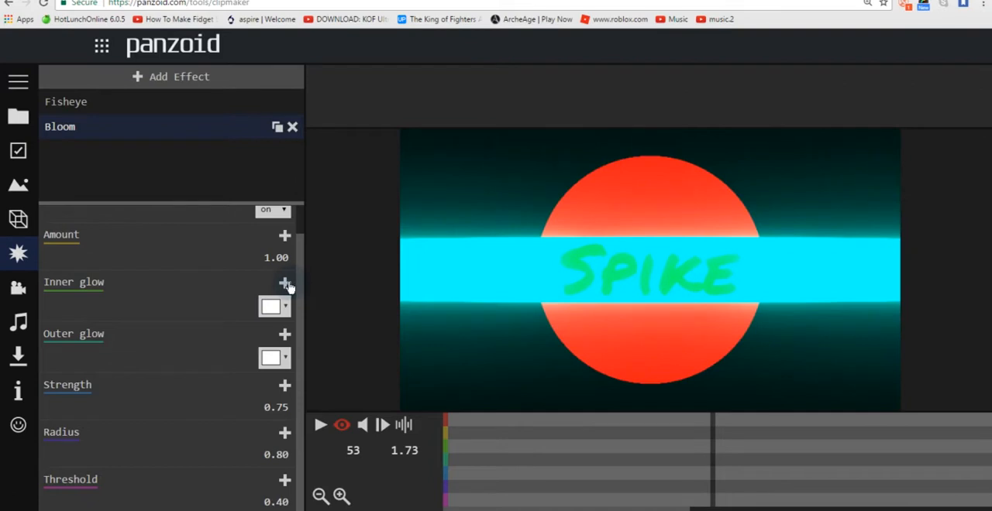
left_click(286, 305)
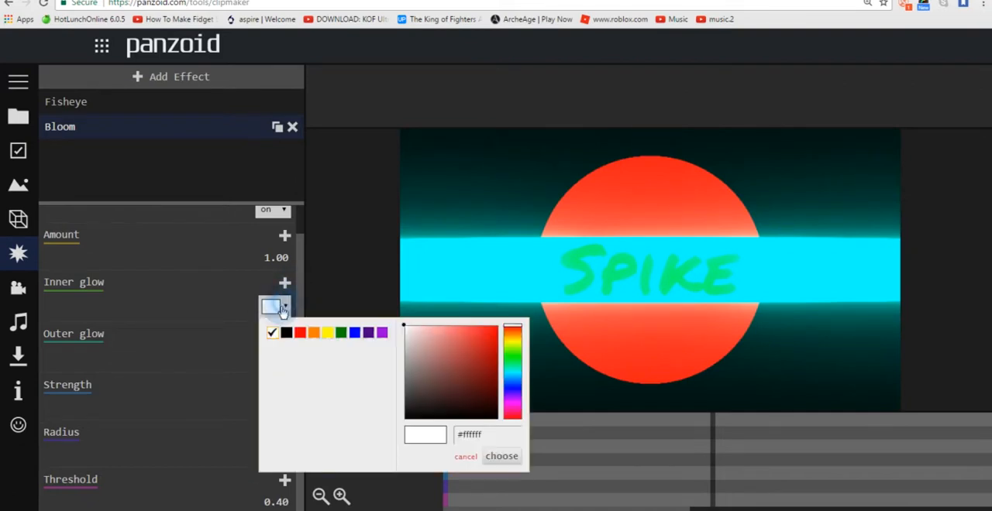
left_click(382, 332)
left_click(502, 456)
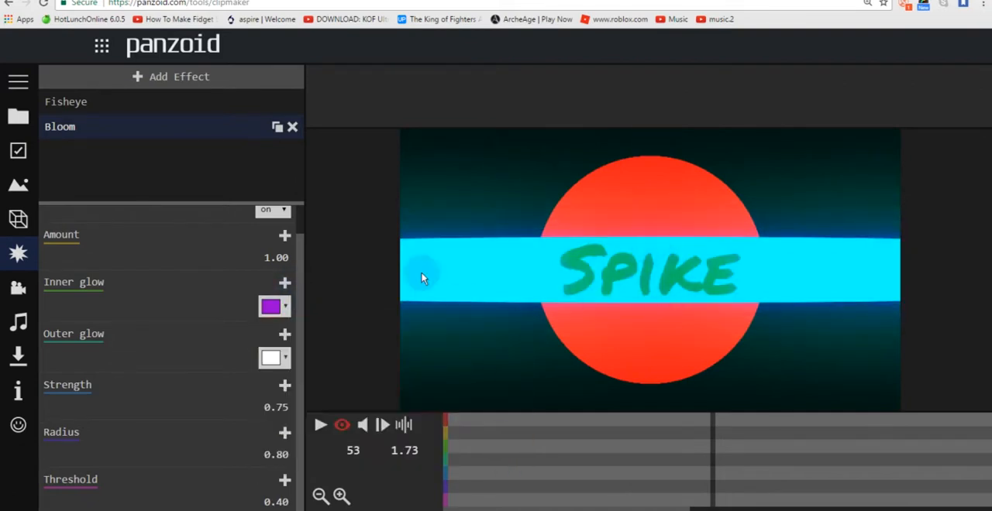
left_click(268, 312)
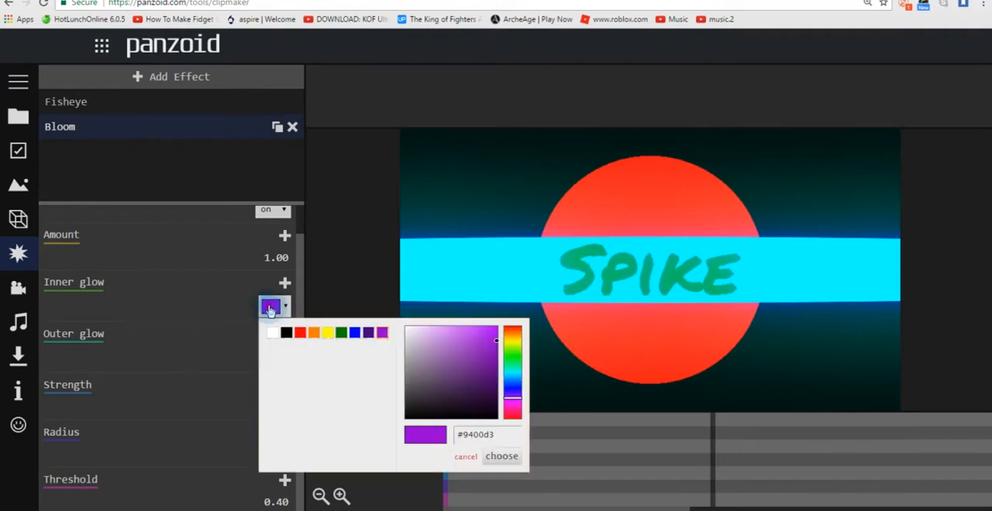
left_click(354, 332)
left_click(503, 457)
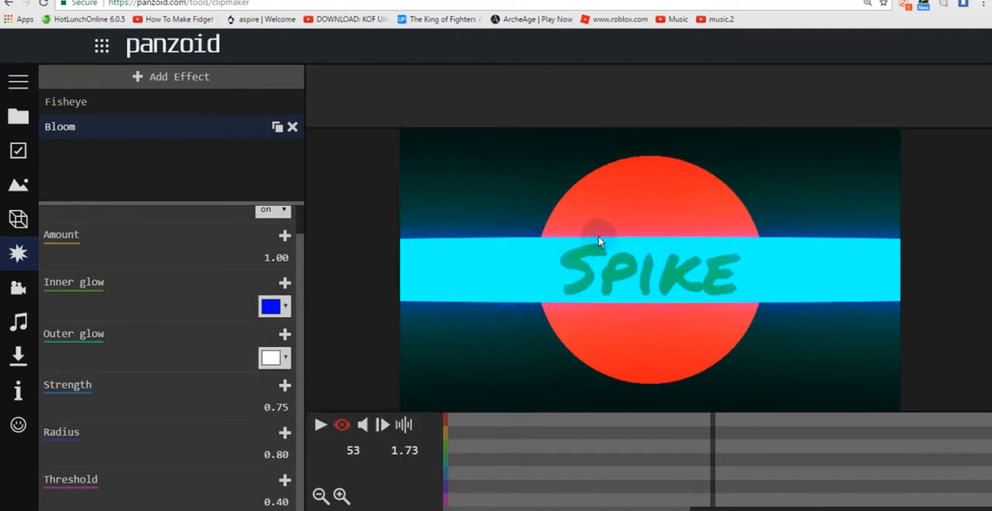
Step: Try yellow as the Bloom effect's outer glow colour, and return it to white
left_click(271, 357)
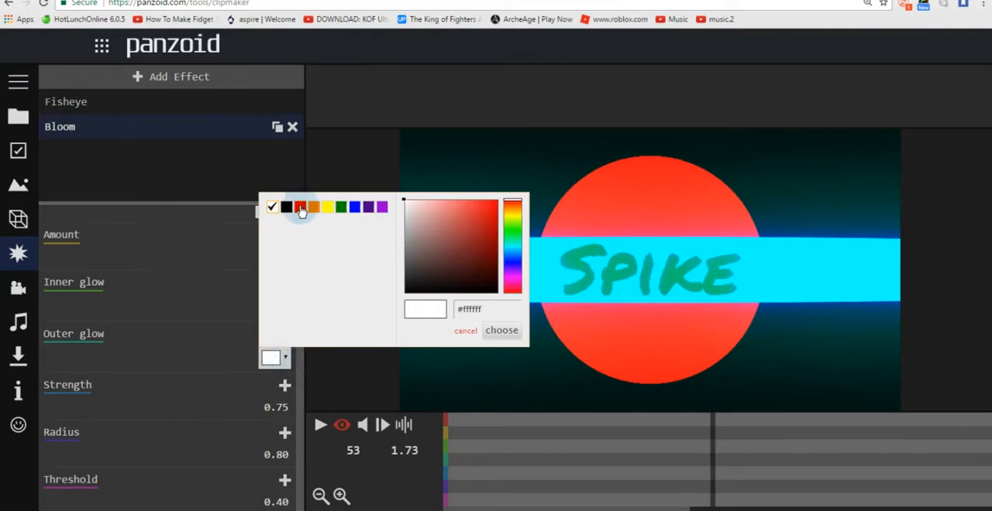
left_click(327, 207)
left_click(497, 330)
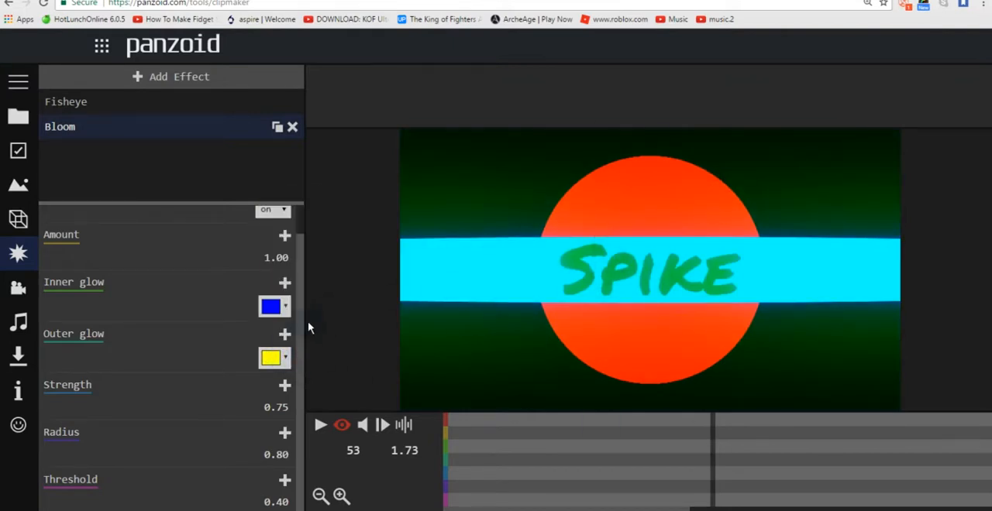
left_click(271, 357)
left_click(274, 209)
left_click(501, 331)
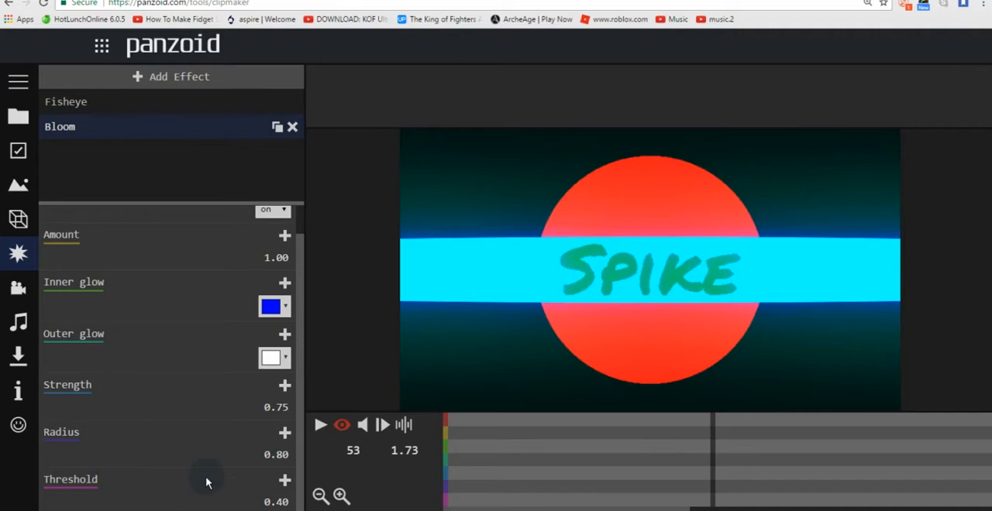
Step: Try 1, 0.5 and 0.3 as the Bloom effect's threshold
left_click(285, 480)
left_click(284, 480)
left_click(279, 501)
type("1")
key("Return")
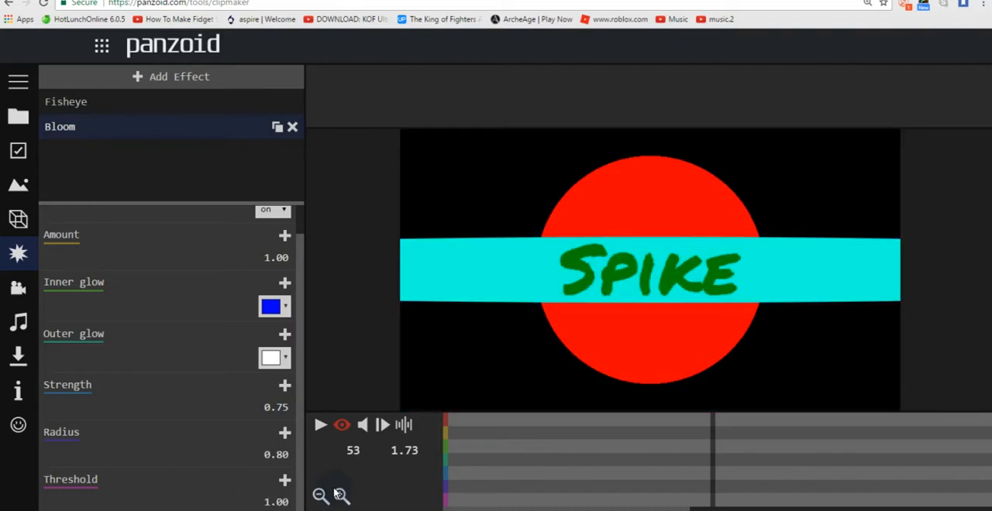
left_click(276, 502)
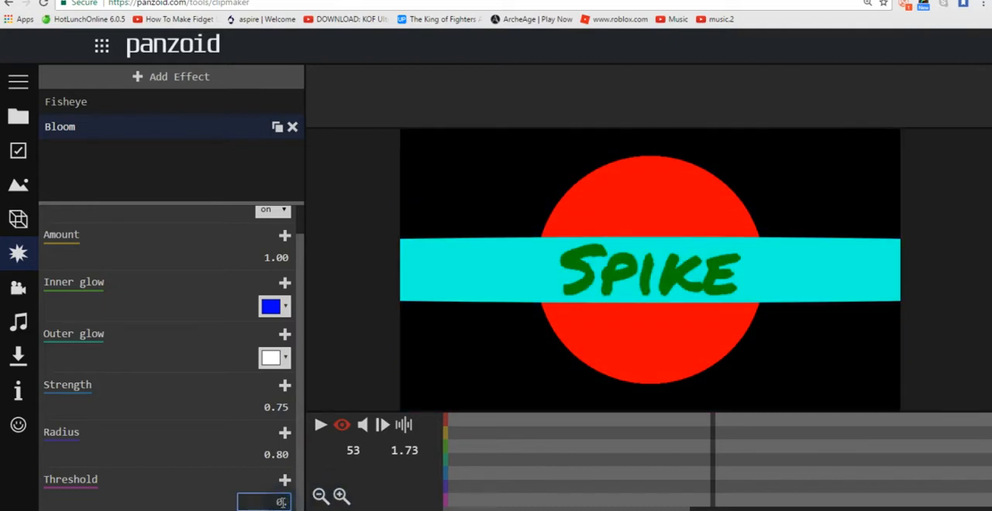
type("0.5")
key("Return")
left_click(281, 502)
key("BackSpace")
type("0.3")
key("Return")
Step: Compare thresholds of 1 and 0.7 for the Bloom effect
left_click(280, 502)
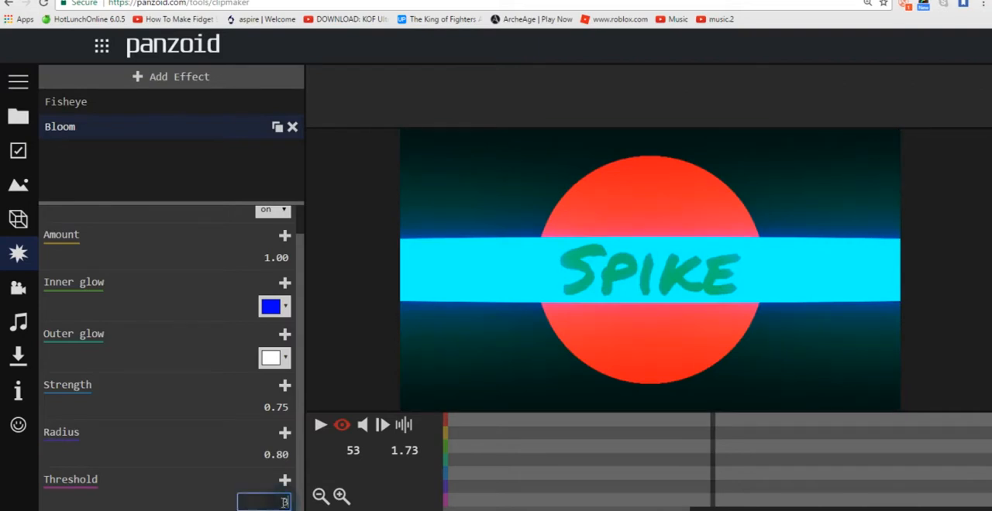
type("1")
key("Return")
left_click(281, 502)
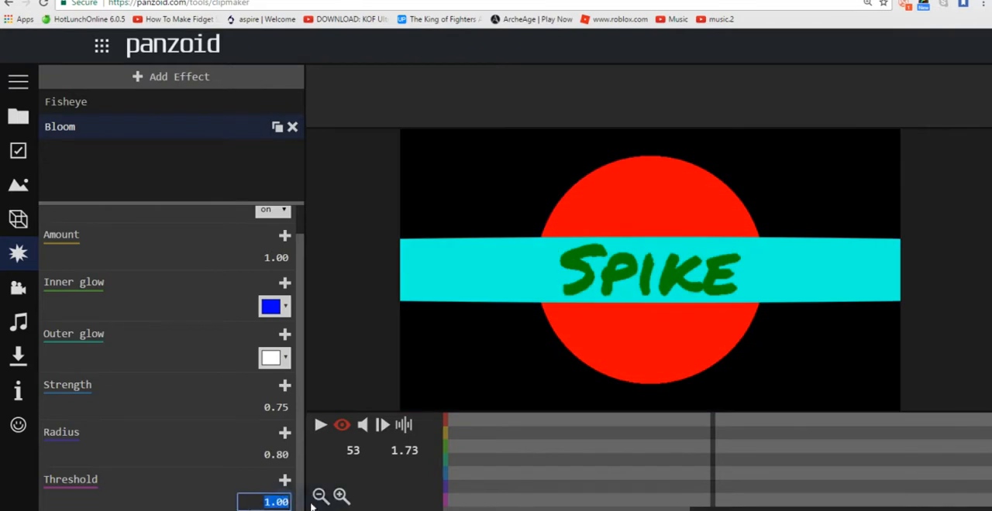
type("0.7")
key("Return")
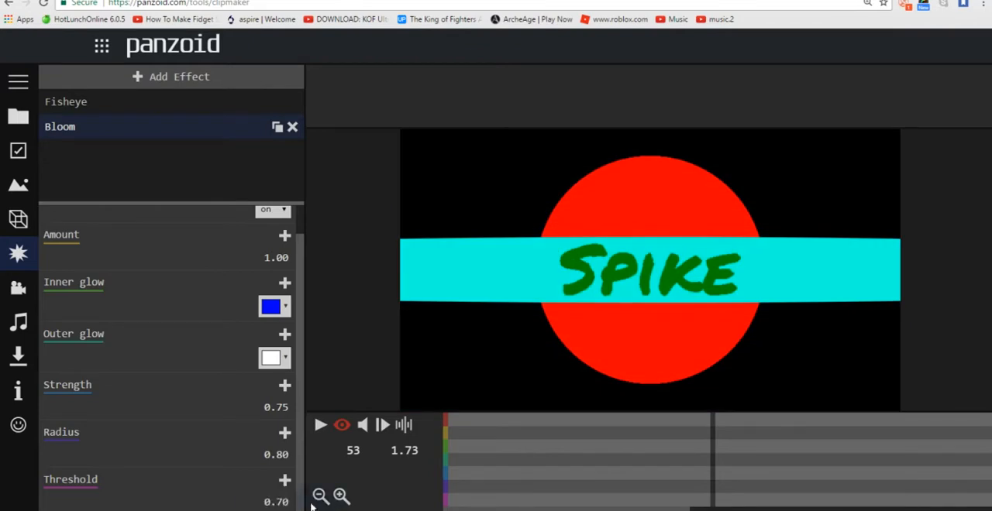
Step: Try 0.8 and 1 as the Bloom effect's threshold, and set it back to 0.4
left_click(279, 502)
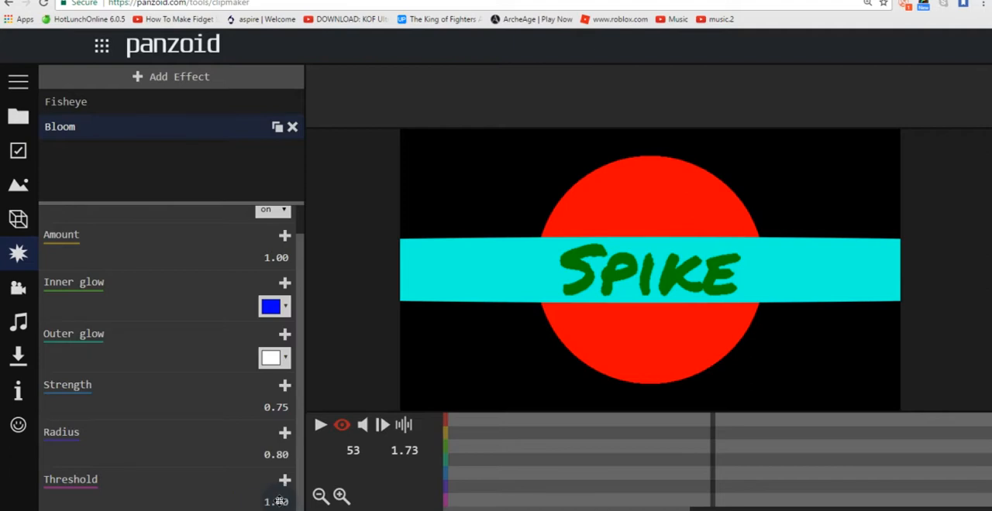
left_click(279, 502)
type("0.8")
key("Return")
left_click(279, 502)
type("1")
key("Return")
left_click(283, 503)
type("0.4")
key("Return")
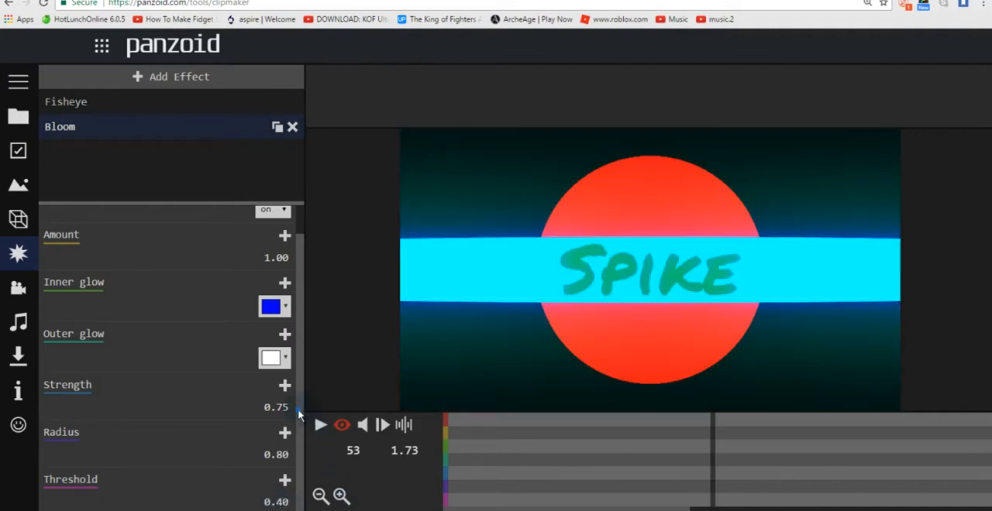
Step: Add a Swirl distortion effect and check it at frame 56 of the intro
left_click_drag(299, 416, 303, 365)
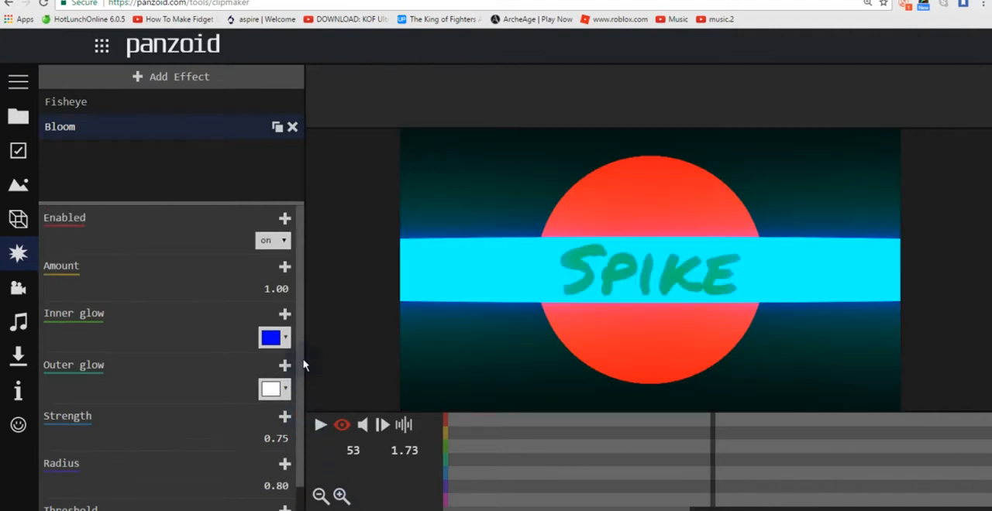
left_click(205, 77)
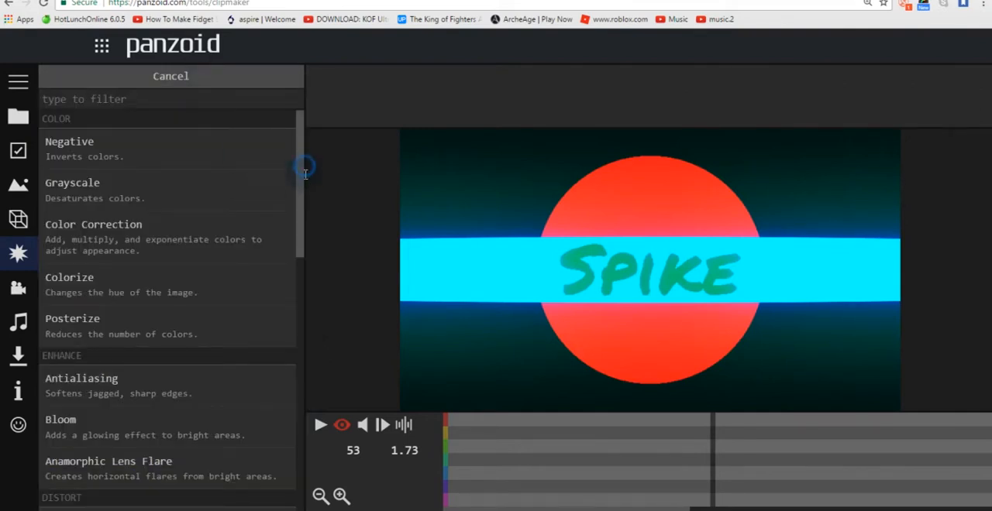
left_click_drag(299, 186, 318, 345)
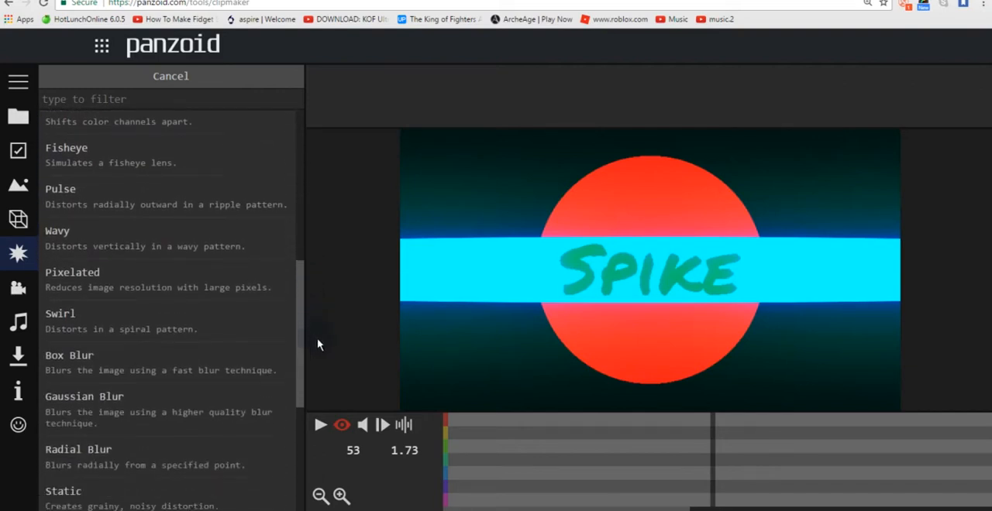
left_click(110, 310)
left_click_drag(542, 478, 729, 460)
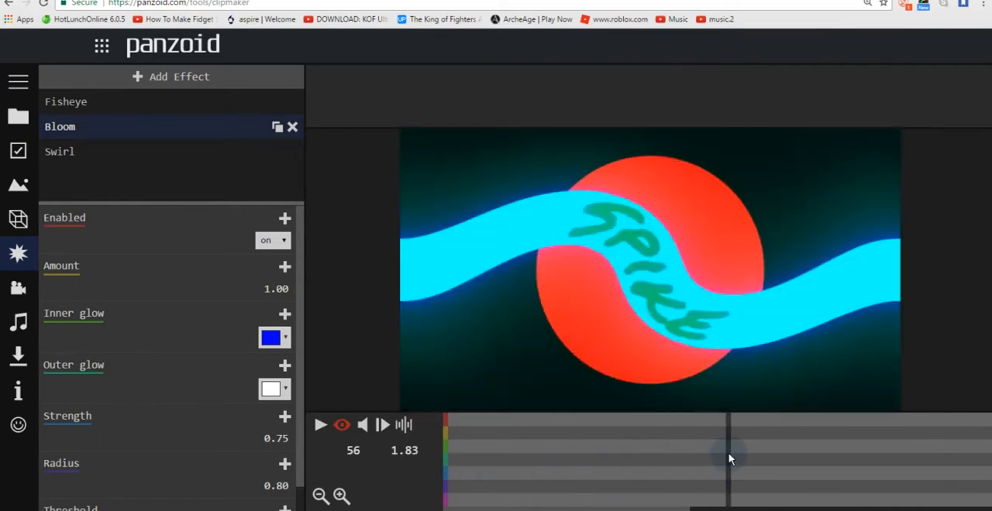
Step: Try 0.5 and 1 as the Swirl effect's angle
left_click(178, 154)
left_click(294, 288)
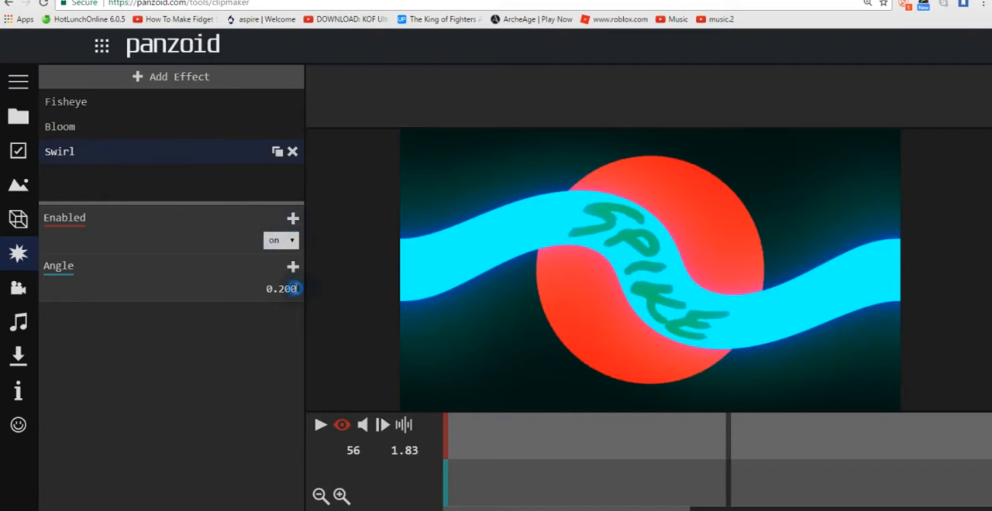
type("0.5")
key("Return")
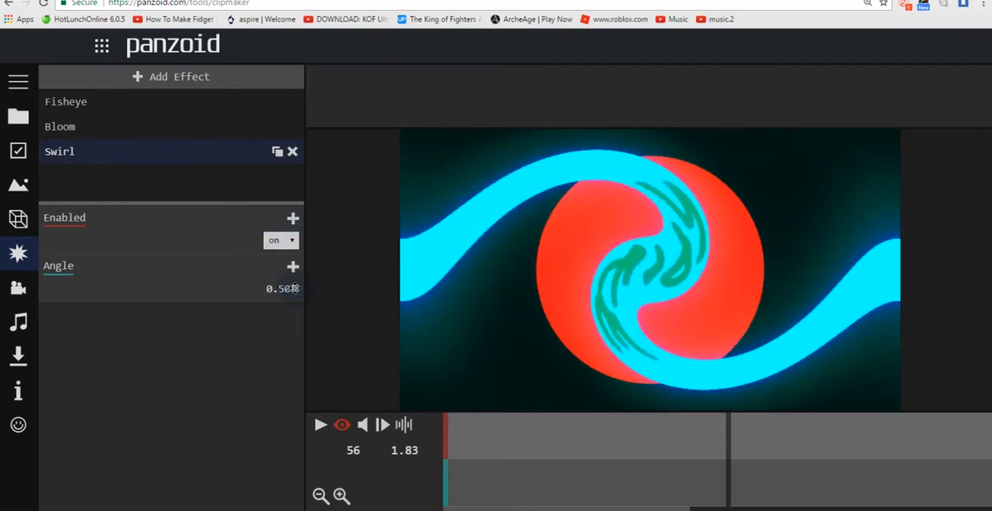
left_click(294, 288)
type("1")
key("Return")
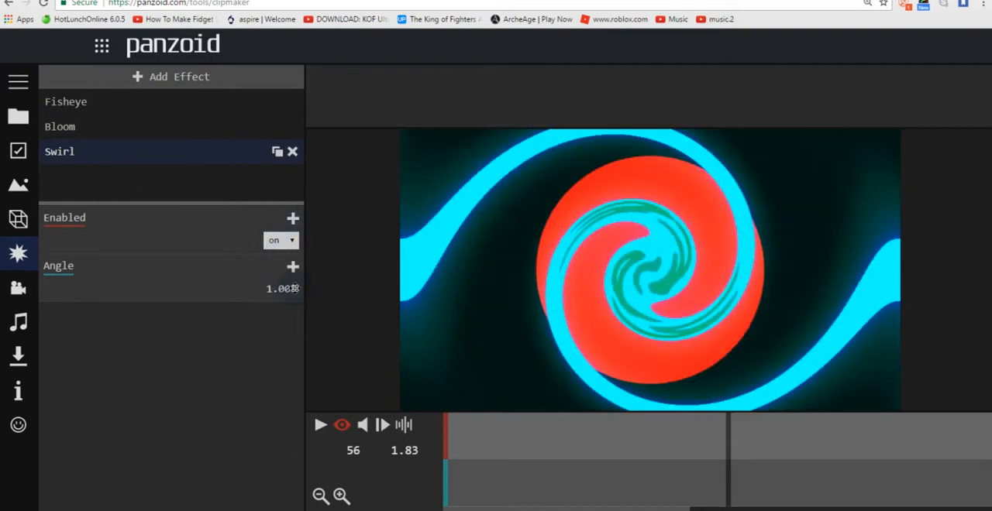
Step: Try 80 as the Swirl effect's angle, check other frames, and set the angle to 0
left_click(295, 288)
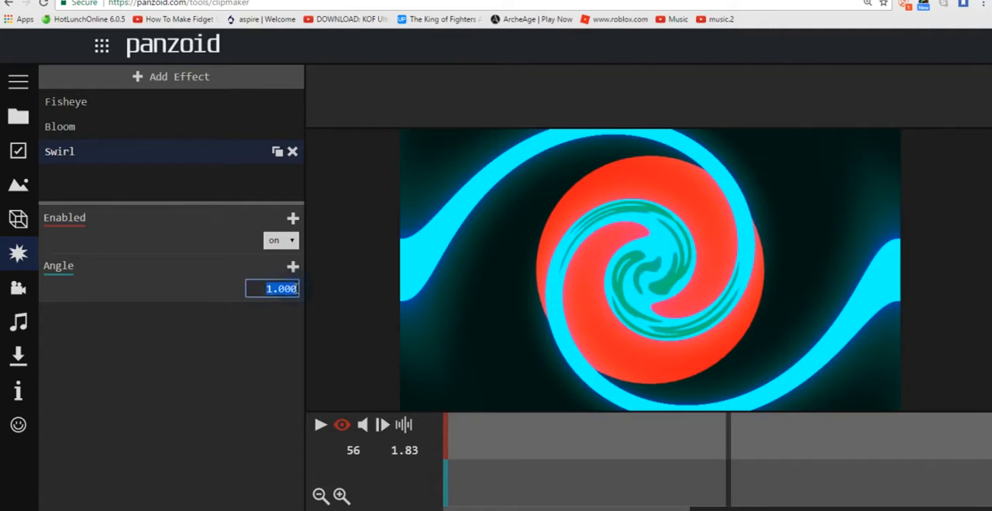
type("80")
key("Return")
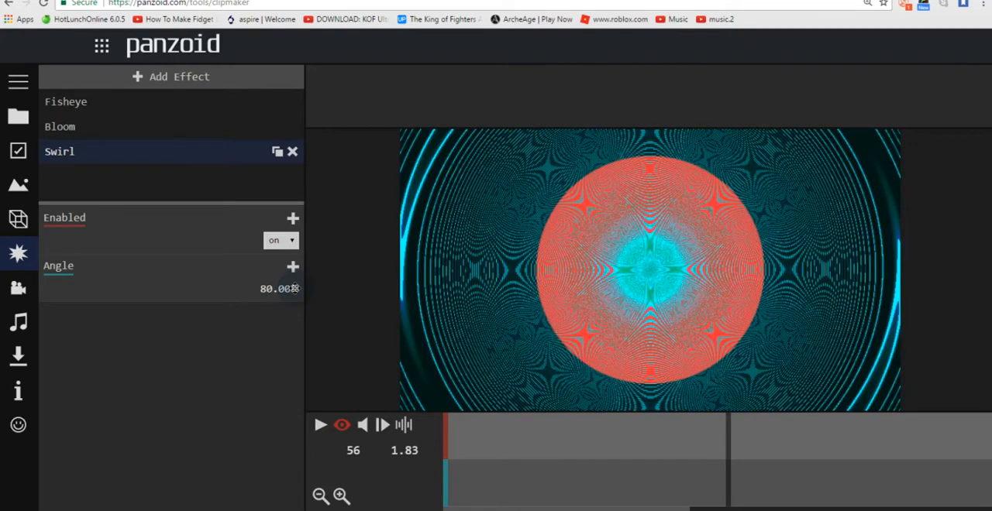
left_click_drag(619, 455, 704, 478)
left_click(283, 288)
type("0")
key("Return")
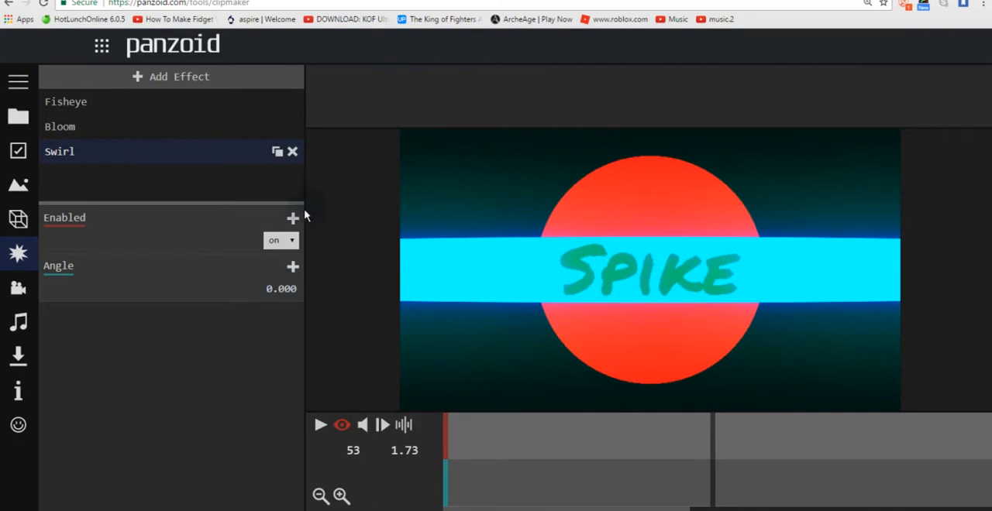
Step: Remove the Swirl effect and add a Pixelated distortion effect in its place
left_click(292, 152)
left_click(212, 82)
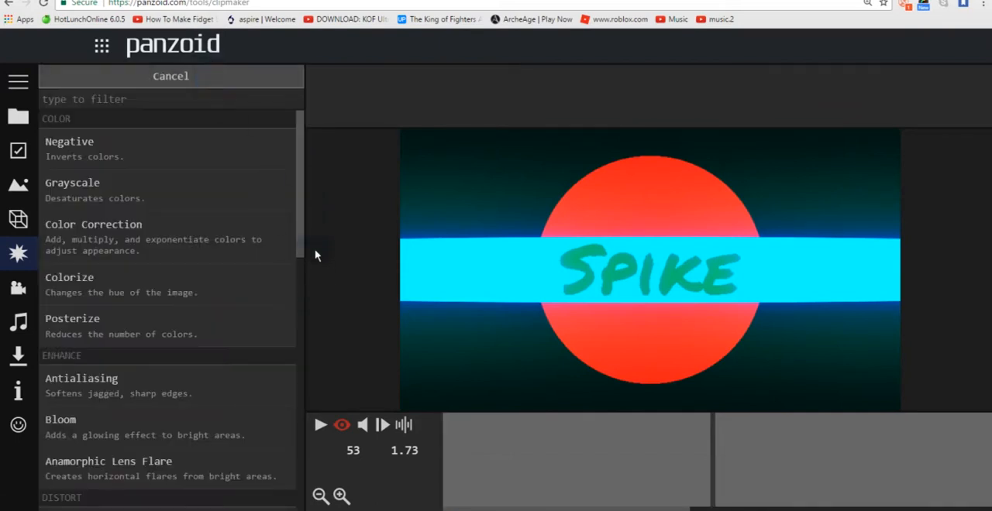
left_click_drag(303, 210, 304, 345)
scroll(249, 354, "down", 2)
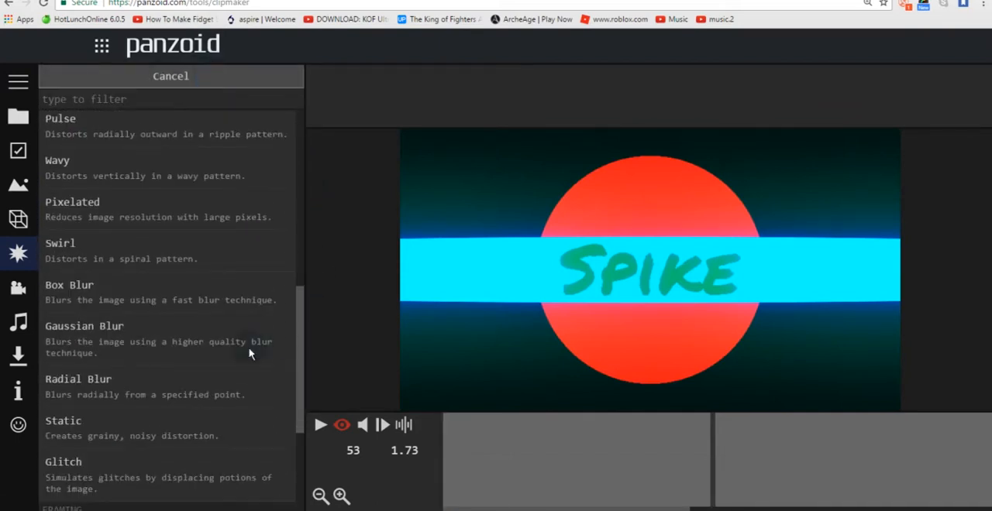
left_click(104, 216)
Step: Check the Pixelated effect along the timeline and keyframe its enabled state as on at frame 64
left_click(646, 493)
left_click_drag(709, 454, 630, 479)
left_click_drag(678, 508, 551, 507)
left_click_drag(615, 439, 769, 444)
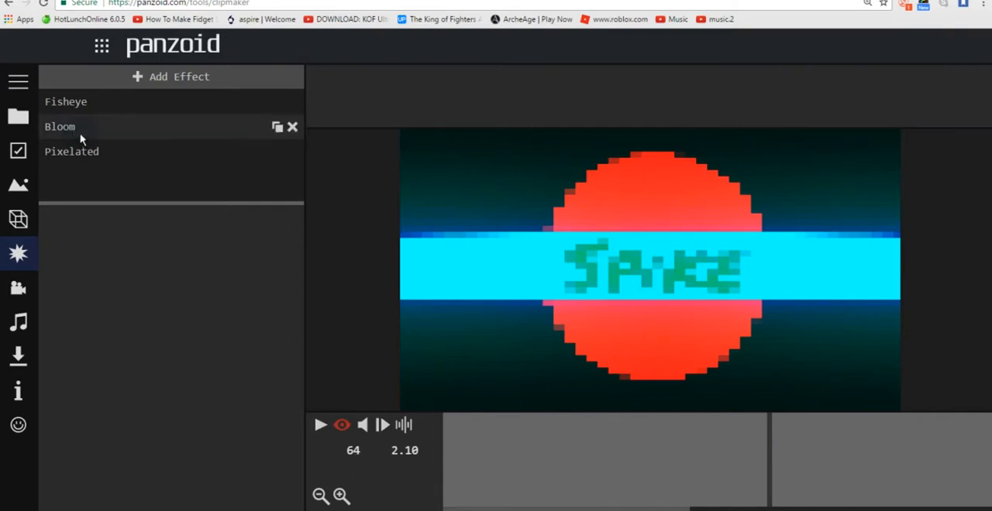
left_click(87, 155)
left_click(293, 219)
left_click(288, 241)
left_click(287, 268)
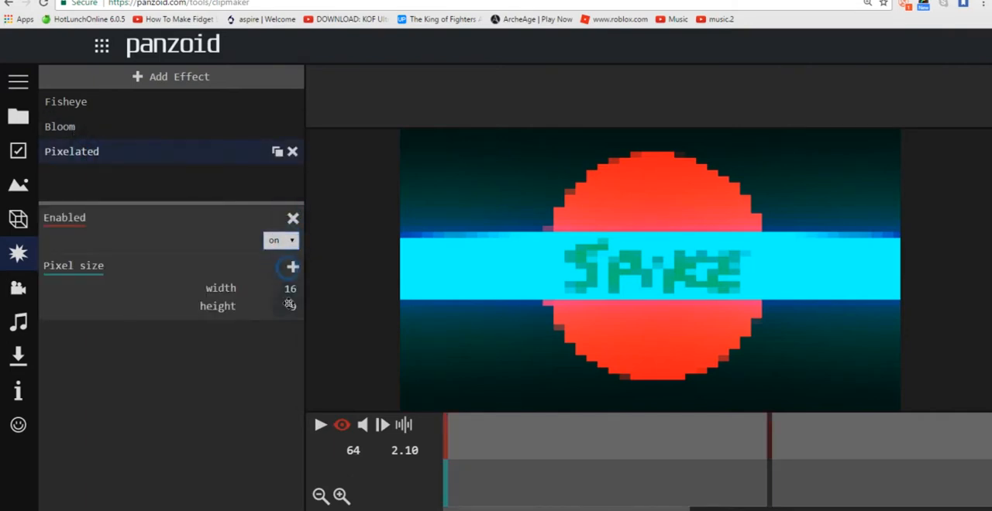
Step: Set the Pixelated effect's pixel size to width 2 and height 7
left_click(291, 289)
key("Return")
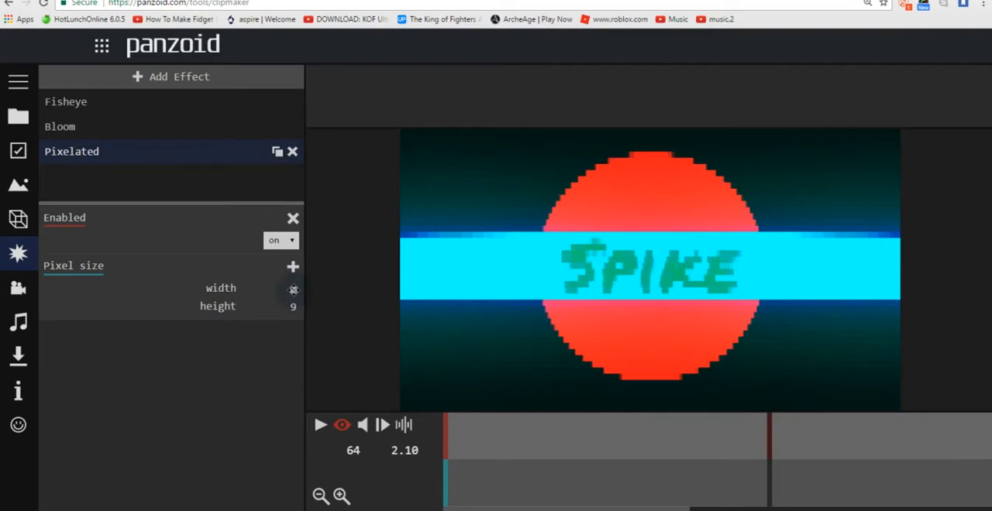
left_click(295, 307)
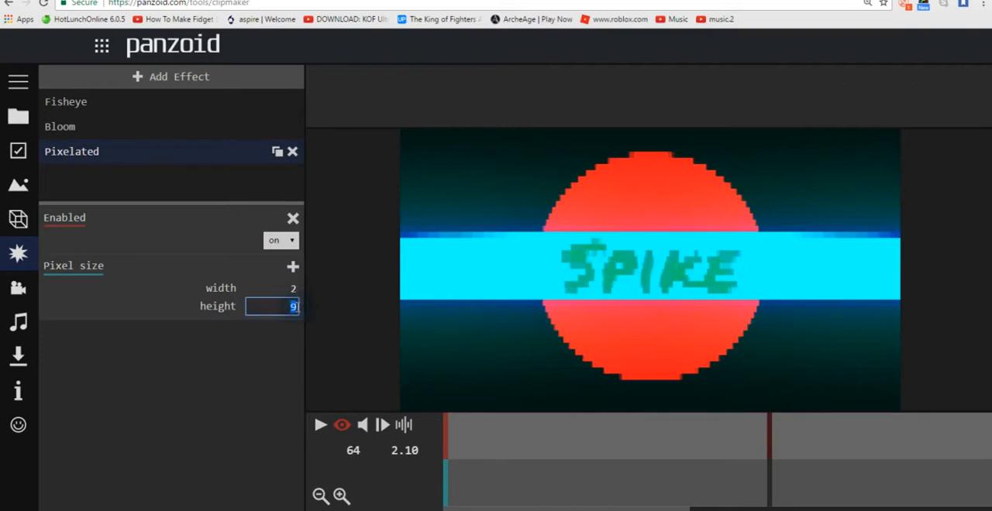
key("Return")
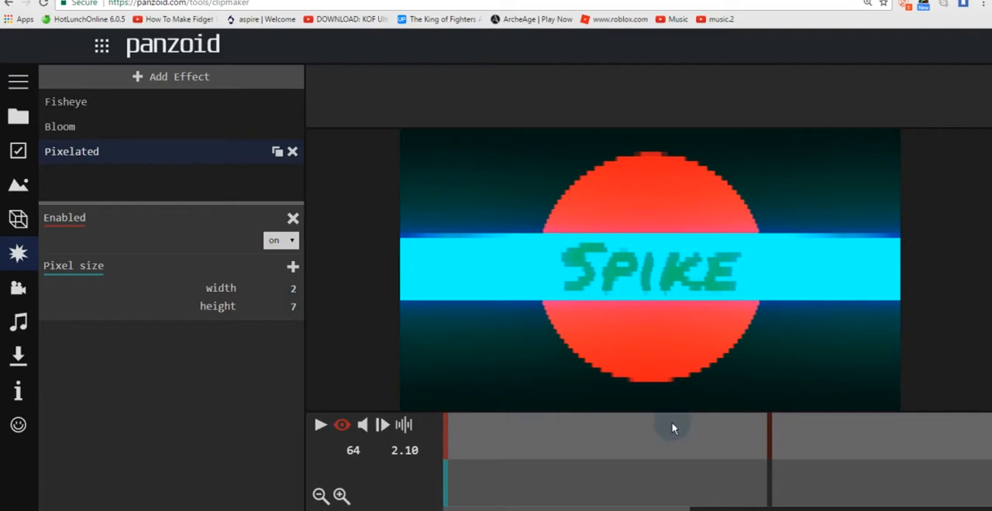
Step: Keyframe the Pixelated effect as off at frame 65 and move that keyframe to just before the one at frame 64
left_click(773, 486)
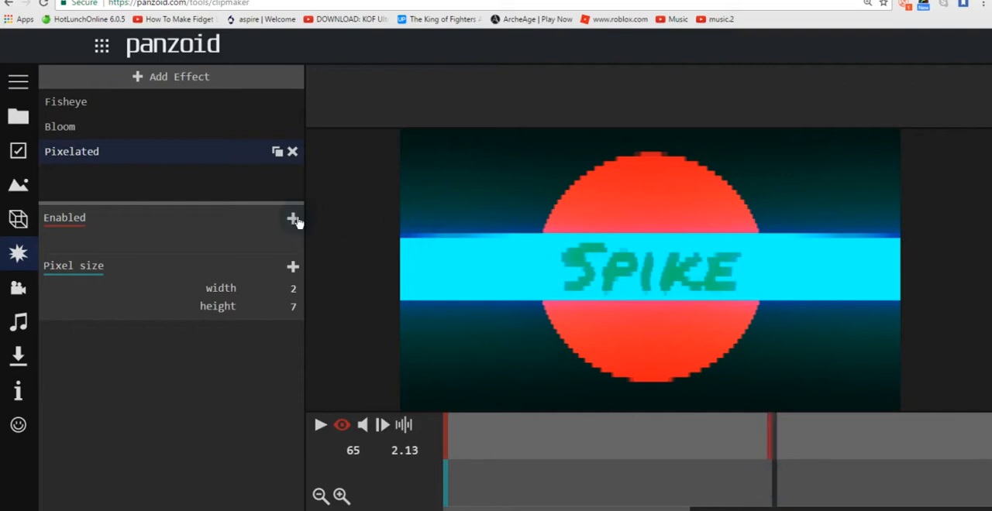
left_click(281, 240)
left_click(280, 260)
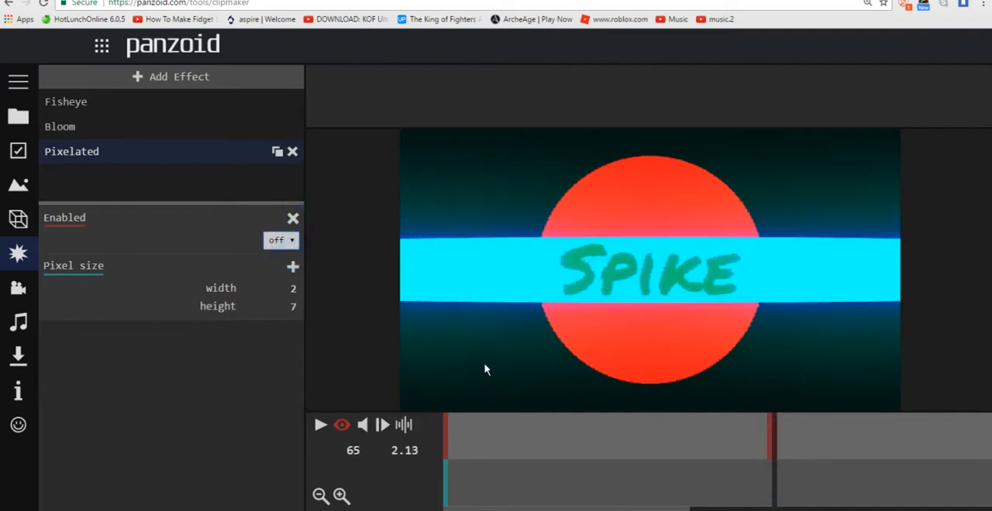
mouse_move(660, 508)
left_mouse_down()
mouse_move(558, 462)
mouse_move(700, 498)
mouse_move(780, 496)
mouse_move(790, 487)
mouse_move(784, 465)
left_mouse_up()
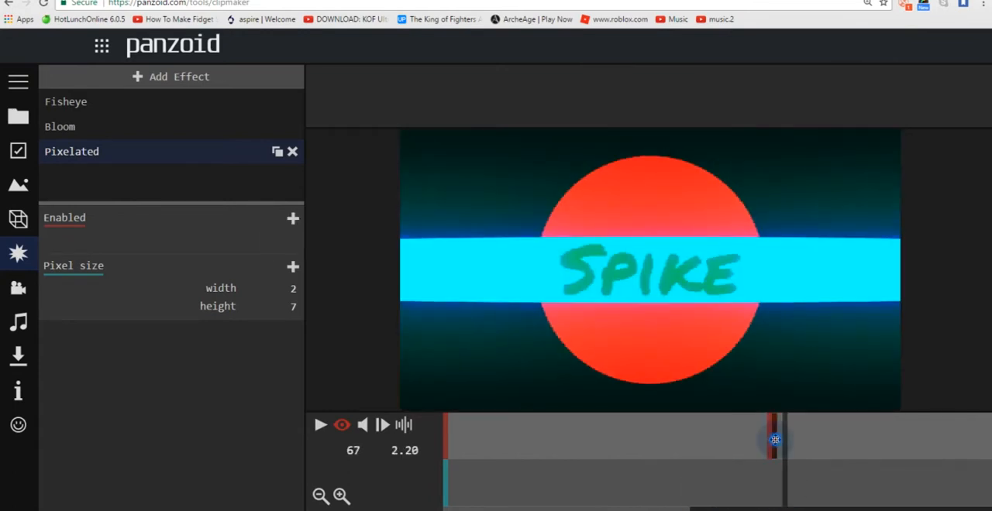
left_click(768, 438)
mouse_move(784, 450)
left_mouse_down()
mouse_move(642, 439)
mouse_move(778, 449)
left_mouse_up()
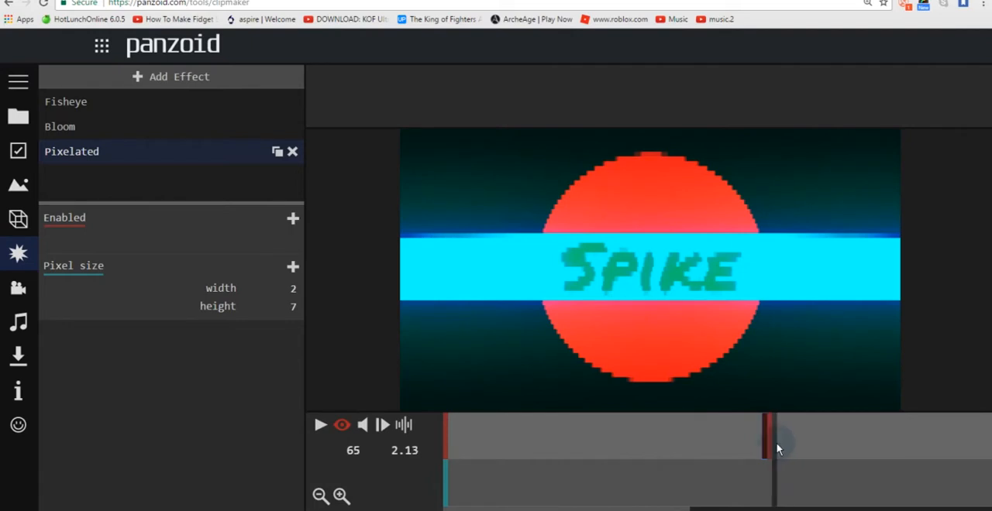
Step: Add a keyframe turning the Pixelated effect off at frame 65 and play the intro to check it
left_click(292, 220)
left_click(281, 240)
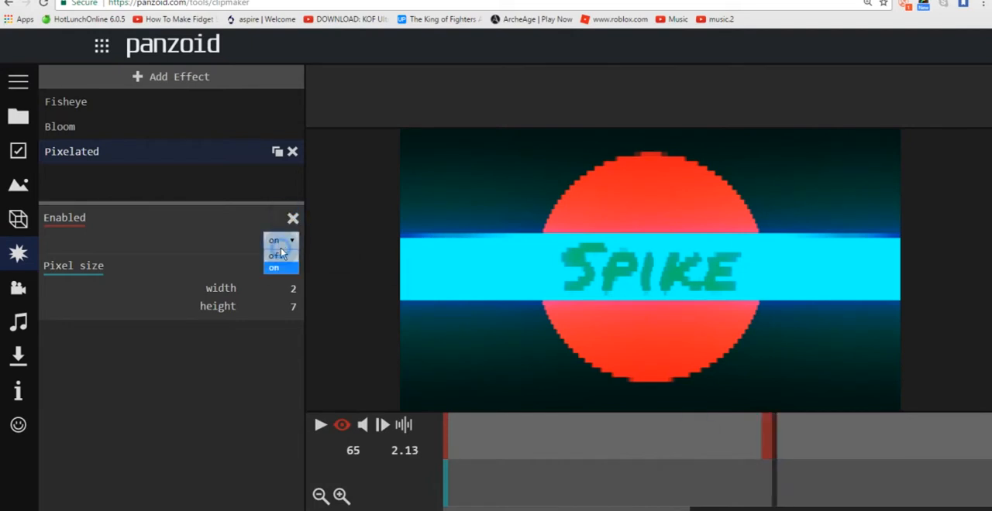
left_click(280, 261)
left_click_drag(589, 445, 344, 444)
left_click(319, 426)
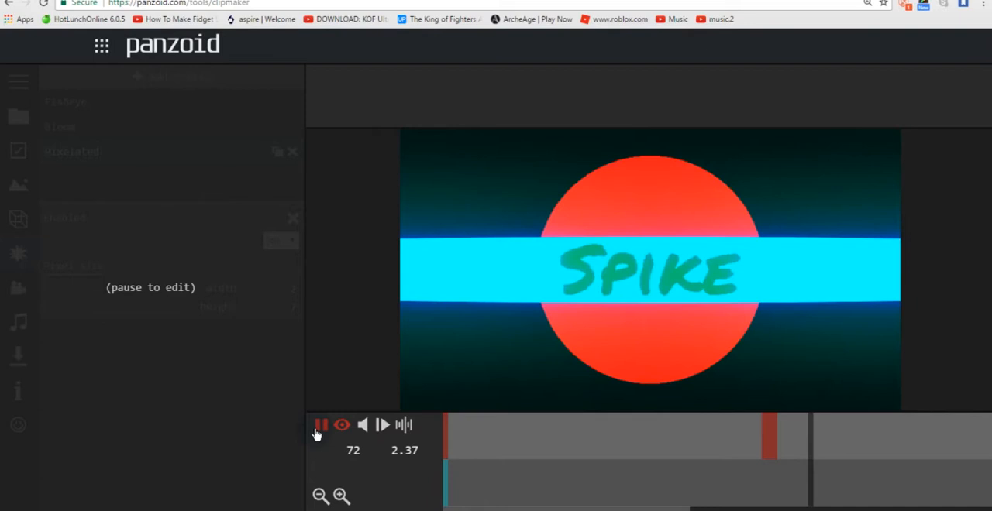
left_click(319, 426)
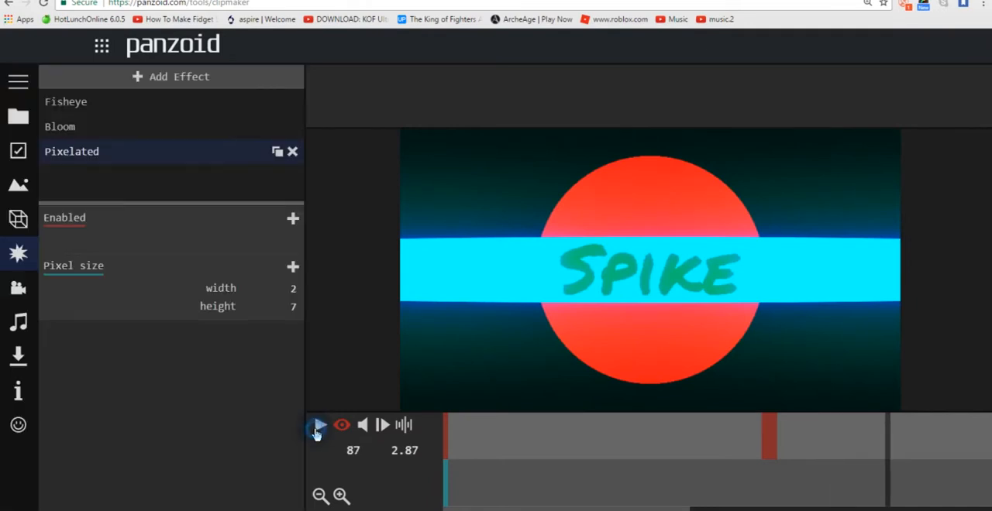
Step: Add an Anamorphic Lens Flare effect and check it at frame 55
left_click(213, 78)
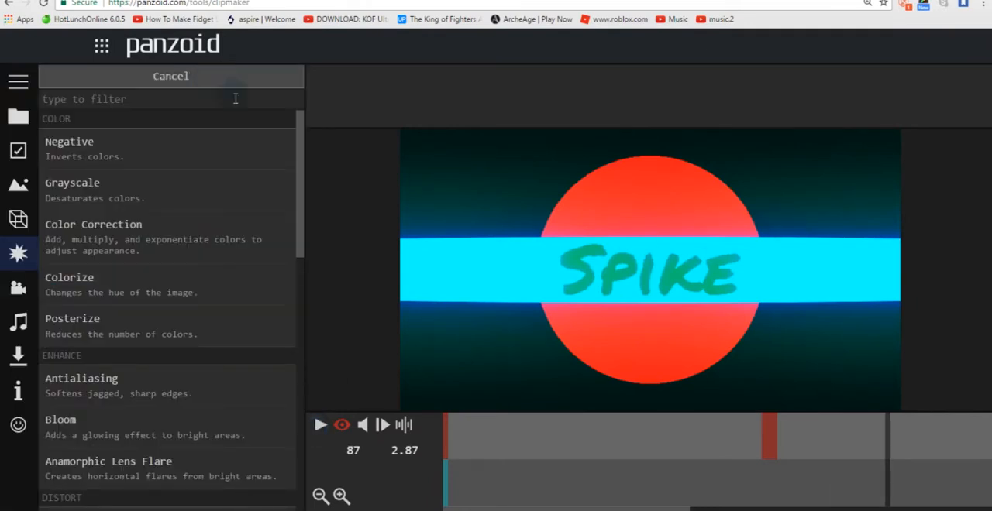
scroll(301, 209, "down", 2)
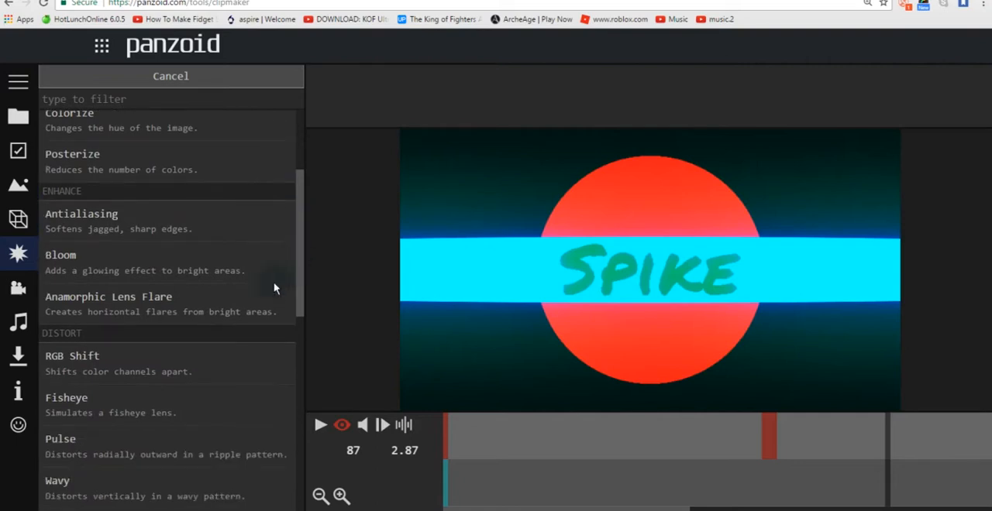
left_click(127, 310)
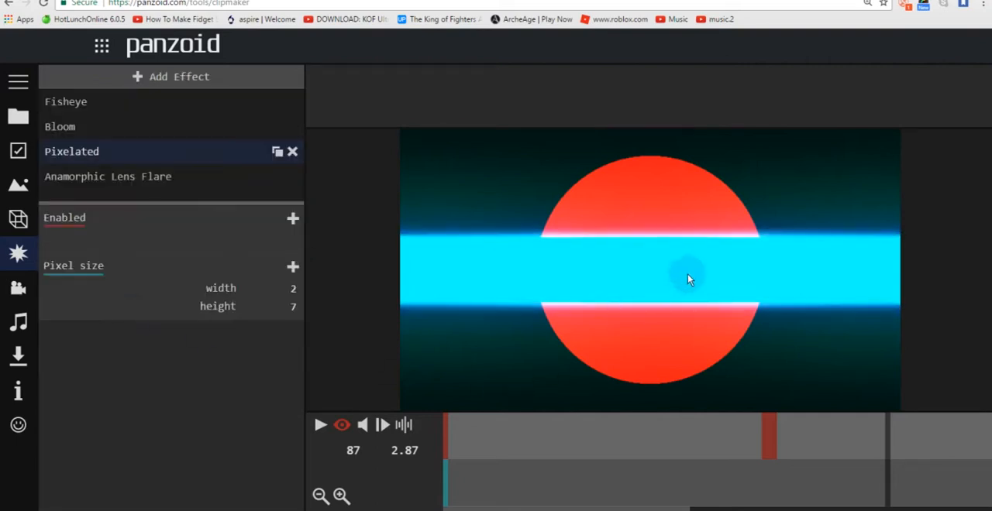
left_click_drag(619, 466, 722, 457)
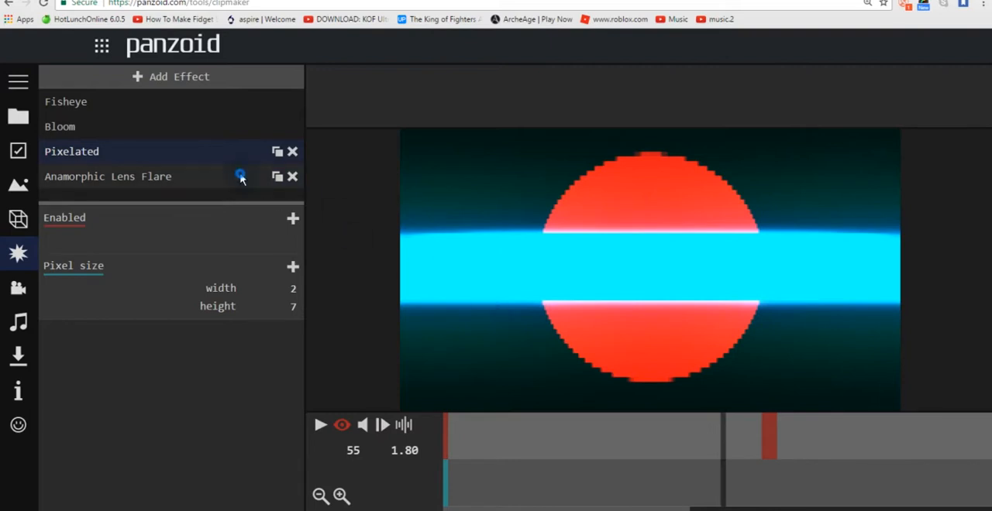
Step: Try 0.5 as the Anamorphic Lens Flare's amount, and set it to 0.2
left_click(241, 177)
left_click(277, 289)
type("0.5")
key("Return")
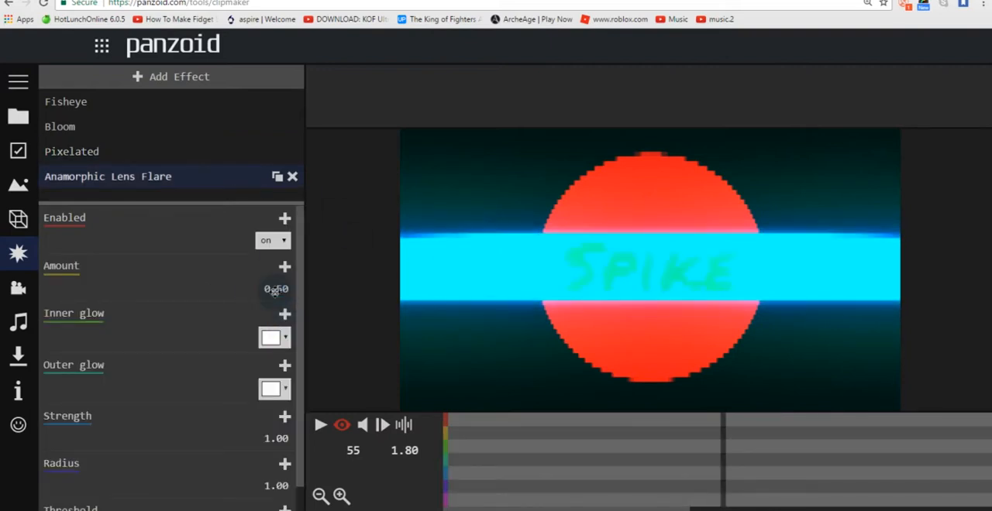
left_click(275, 295)
type("0.")
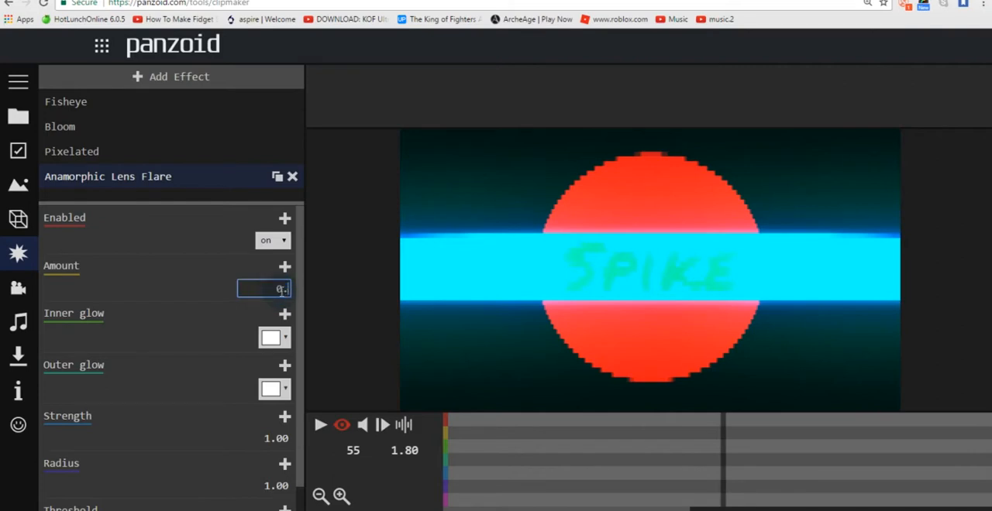
type("2")
key("Return")
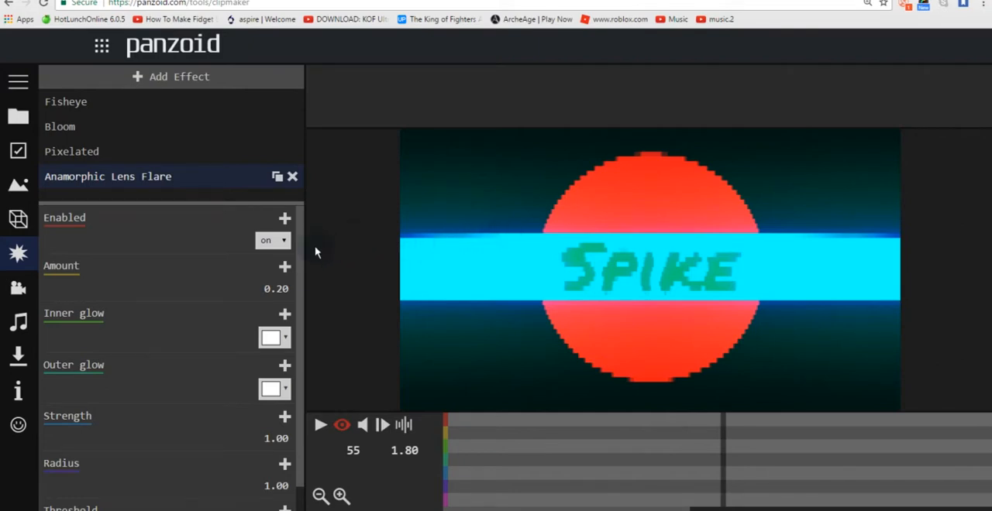
Step: Look over the lens flare's remaining settings and add a Glitch effect
left_click_drag(300, 261, 348, 259)
left_click_drag(305, 234, 309, 318)
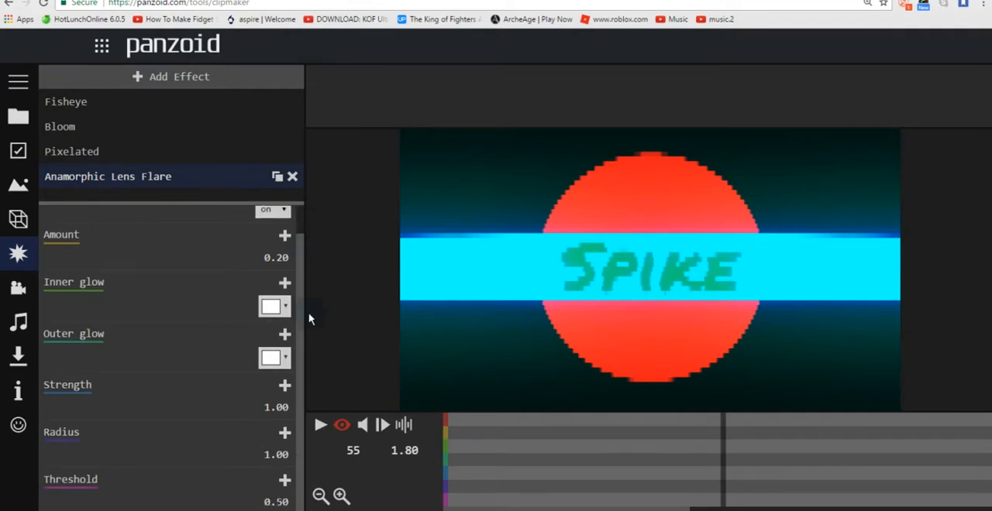
left_click(209, 79)
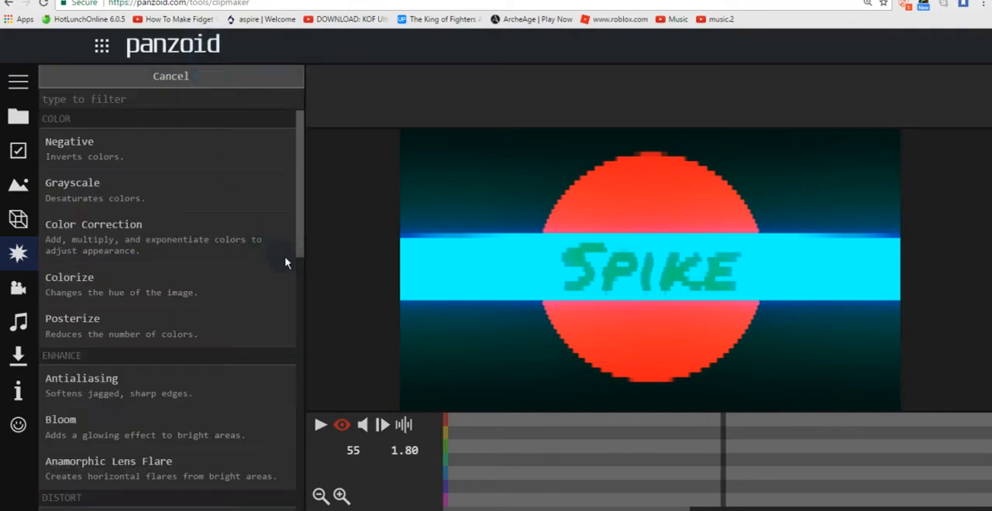
left_click_drag(302, 204, 293, 324)
scroll(212, 325, "down", 5)
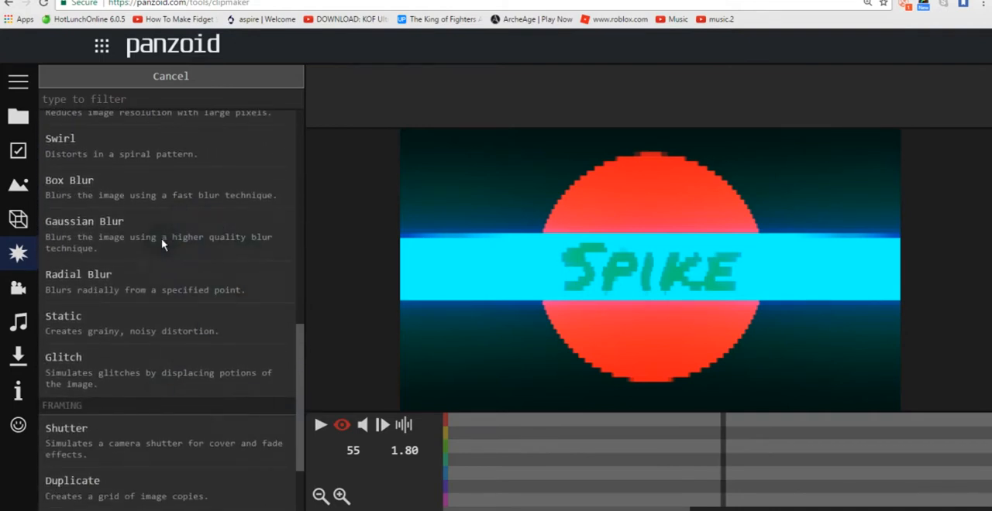
left_click(161, 383)
Step: Scrub through the intro up to frame 220 to check the Glitch effect
left_click_drag(502, 462, 712, 446)
left_click_drag(608, 509, 712, 500)
left_click_drag(599, 442, 794, 448)
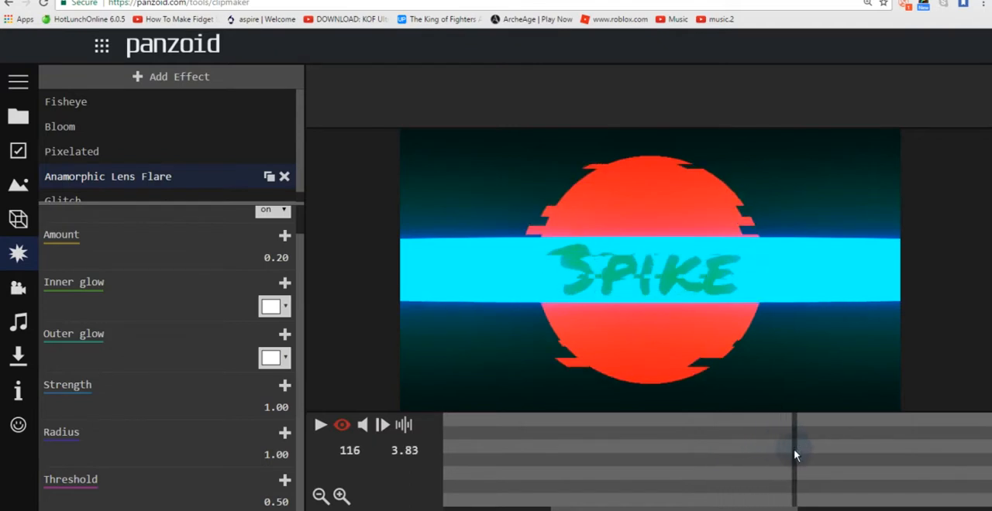
left_click_drag(762, 508, 822, 493)
left_click_drag(752, 472, 917, 453)
left_click_drag(748, 502, 888, 501)
left_click_drag(690, 473, 890, 449)
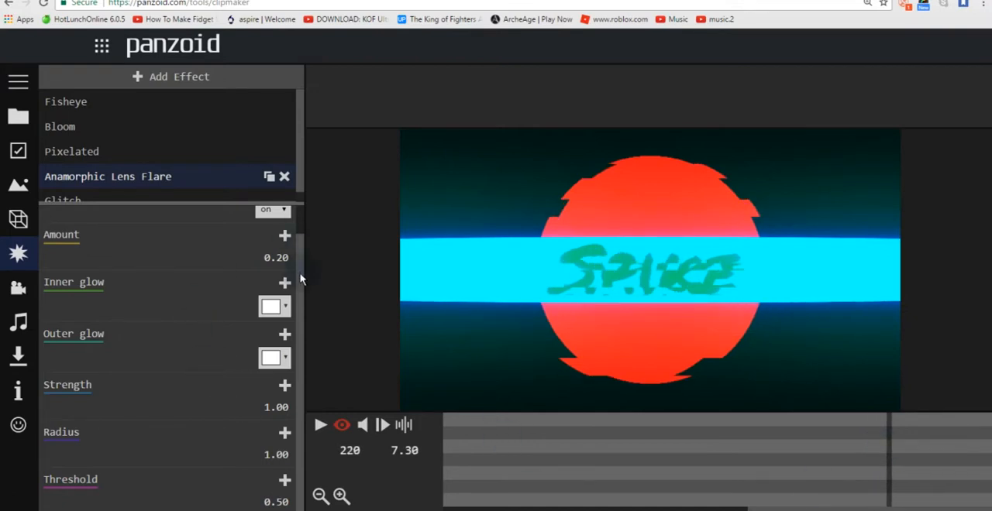
Step: Add an enabled-state keyframe for the Glitch effect at frame 220
left_click_drag(303, 277, 300, 242)
left_click_drag(301, 163, 300, 186)
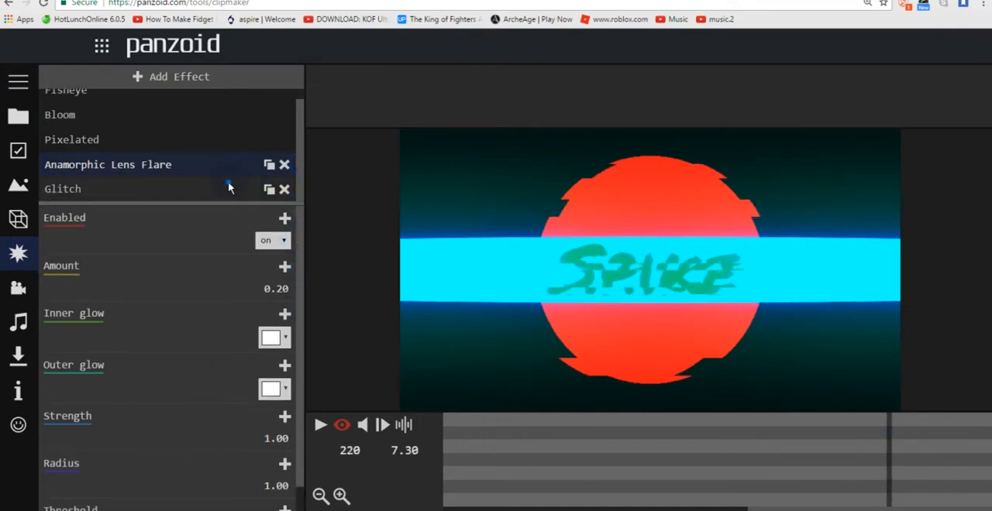
left_click(230, 187)
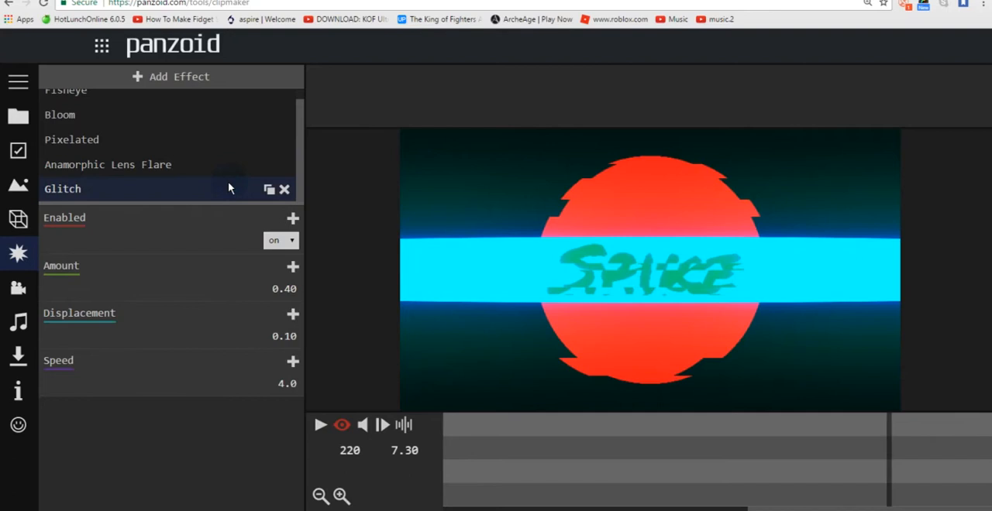
left_click(281, 241)
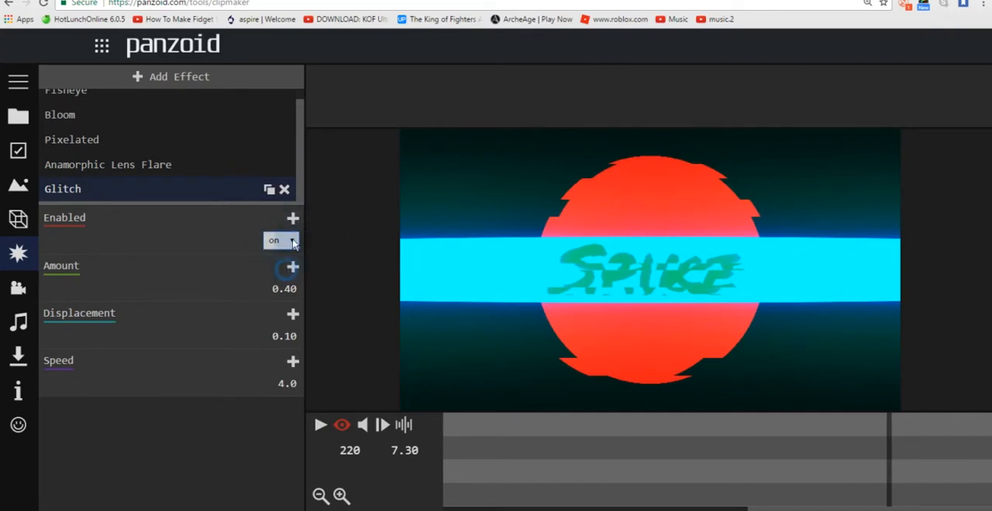
left_click(293, 219)
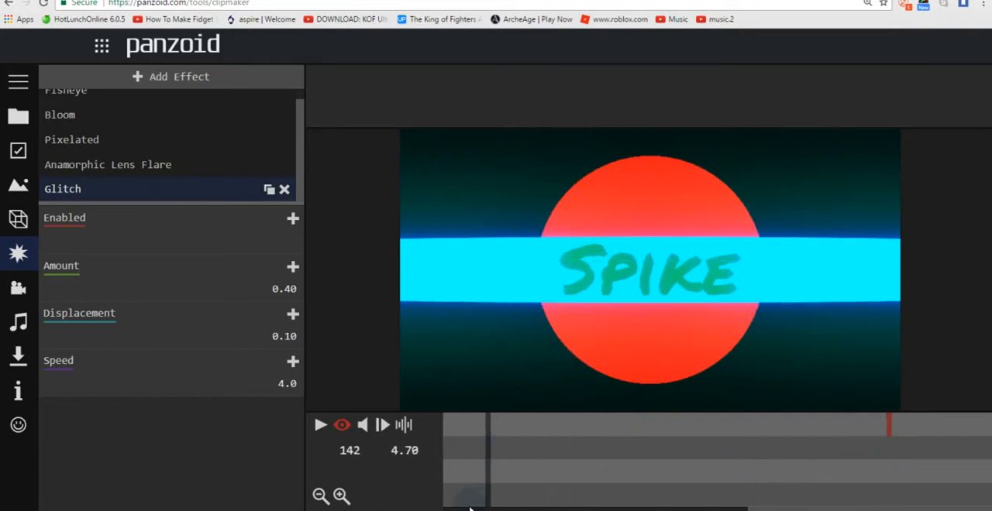
Step: Switch the Glitch effect off from the start of the timeline and check the result further along
left_click(444, 465)
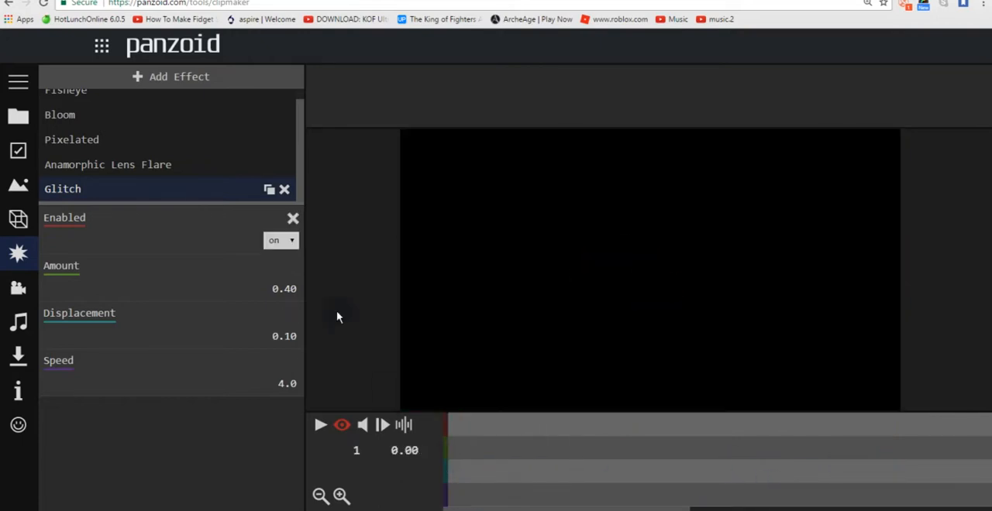
left_click(293, 243)
left_click(285, 260)
left_click(555, 460)
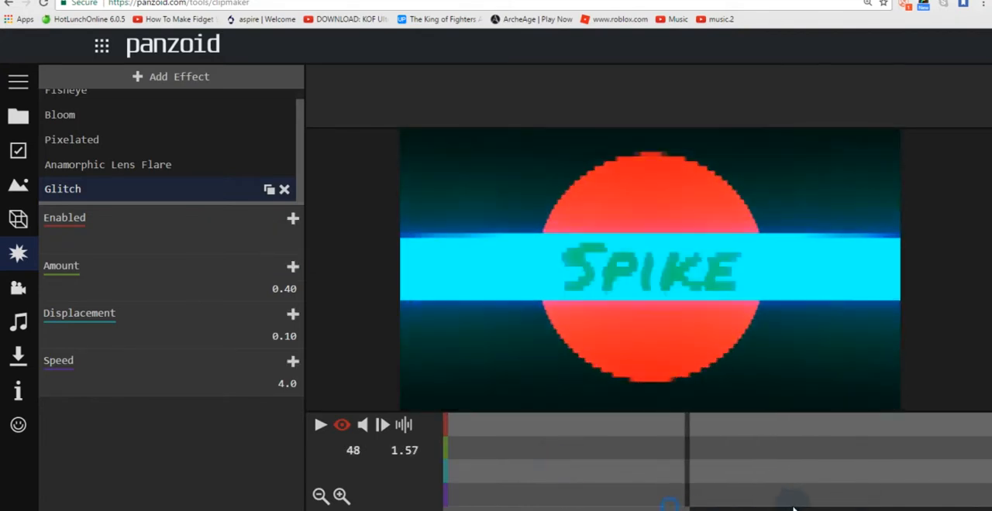
Step: Add an enabled-state keyframe set to off for the Glitch effect at frame 221
left_click_drag(681, 510, 976, 509)
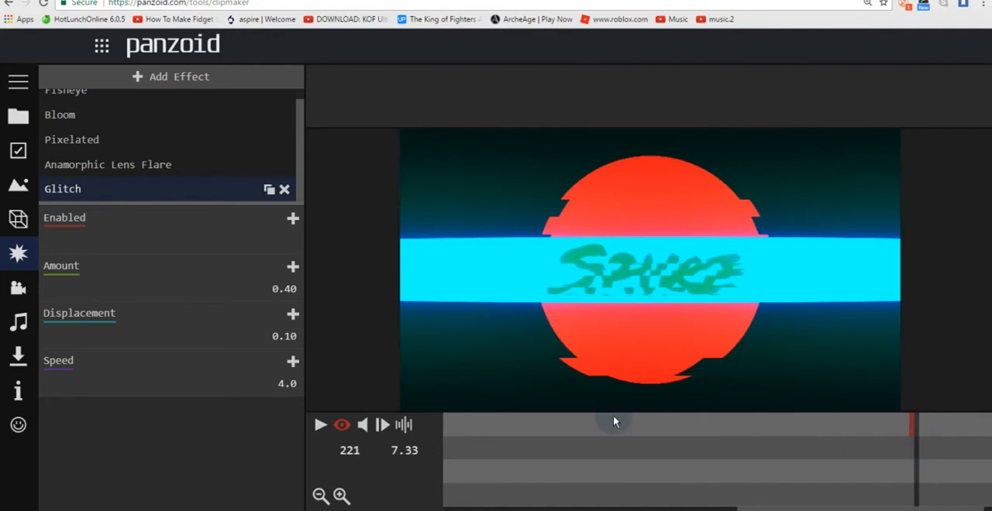
left_click(291, 223)
left_click(280, 240)
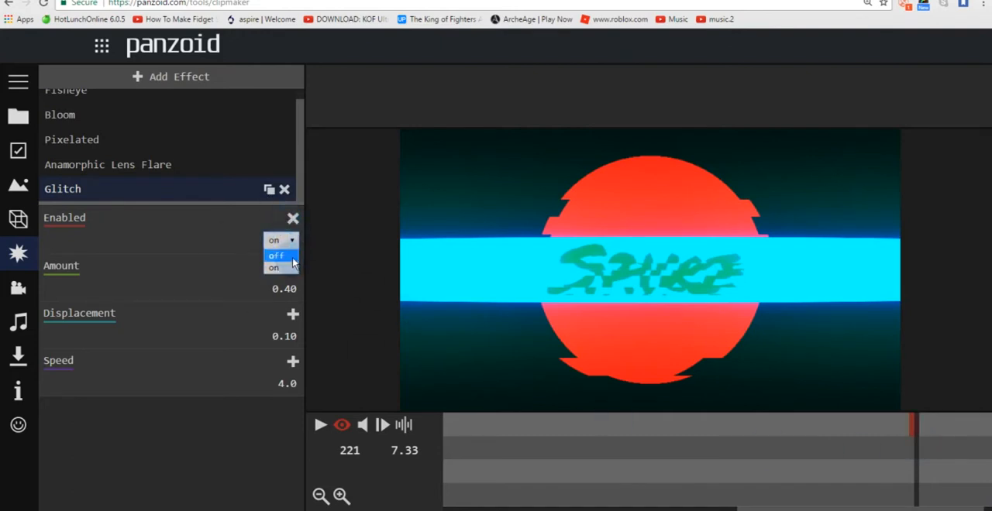
left_click(277, 262)
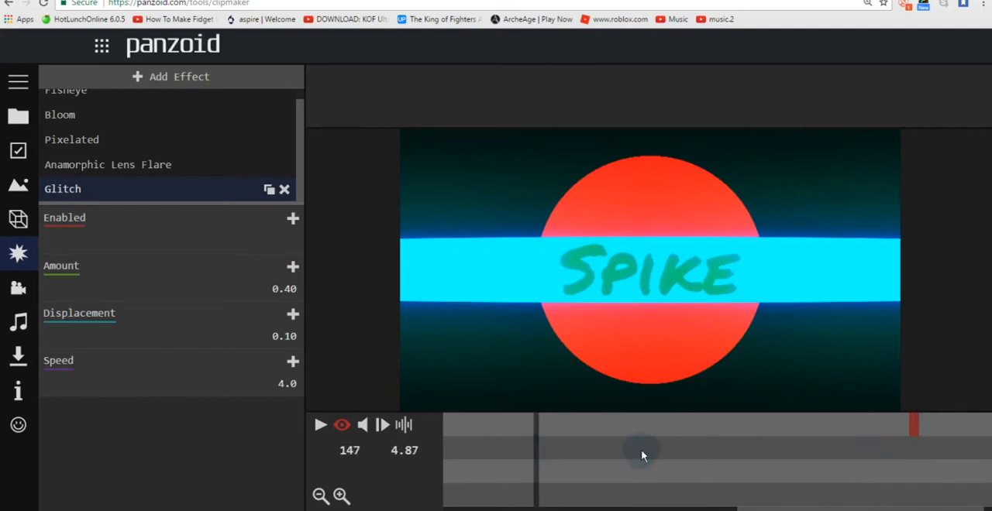
Step: Play the intro and scrub through its timeline to check the Glitch keyframes
left_click(317, 426)
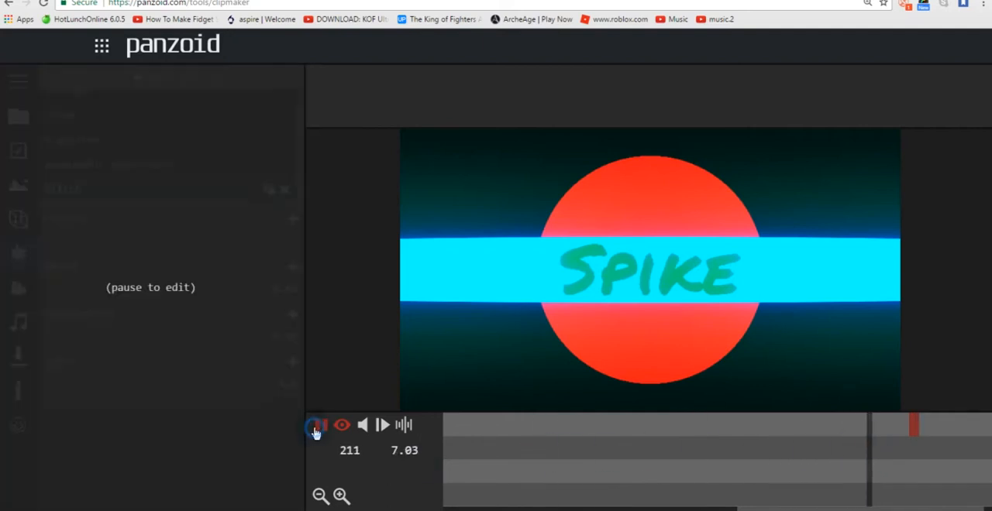
left_click(318, 427)
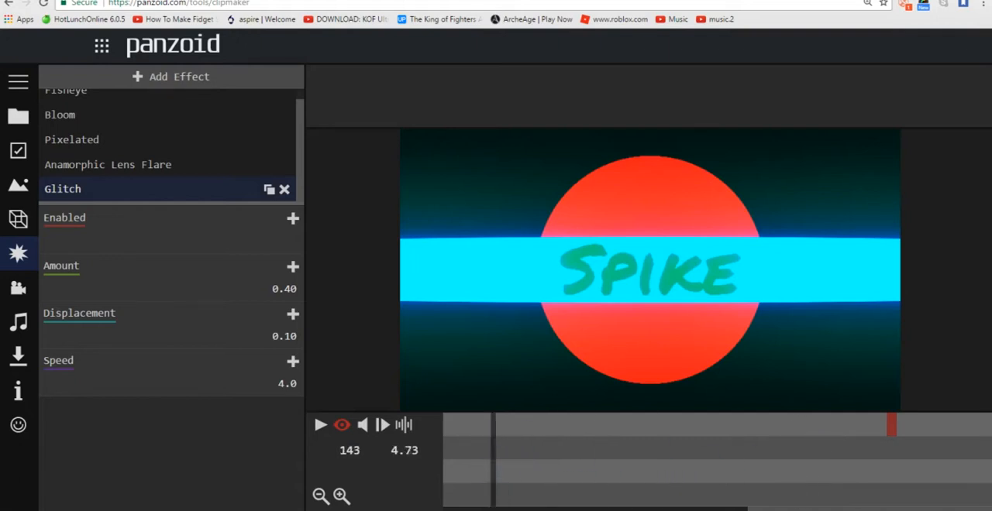
left_click(465, 510)
left_click(466, 510)
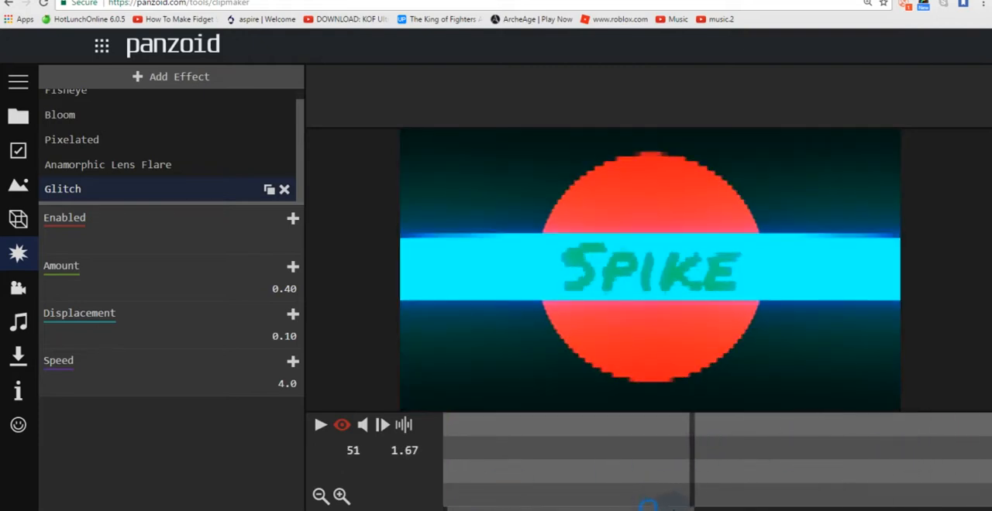
left_click(699, 460)
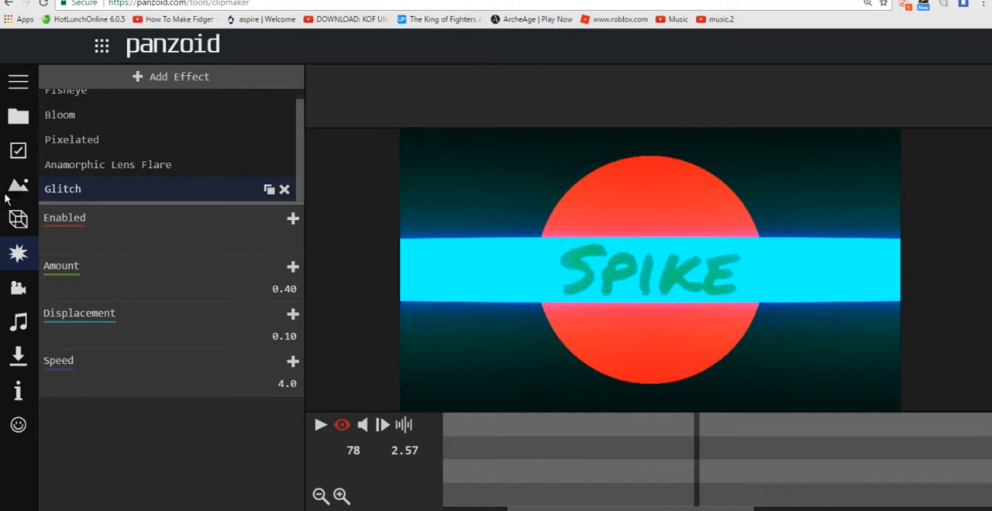
Step: Add a Circle shape as a new object in the scene
left_click(17, 220)
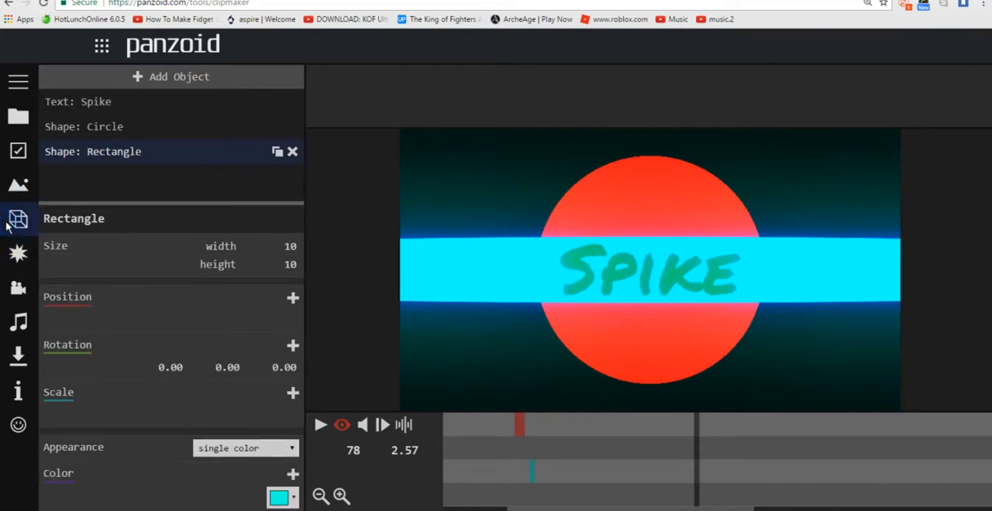
left_click(175, 78)
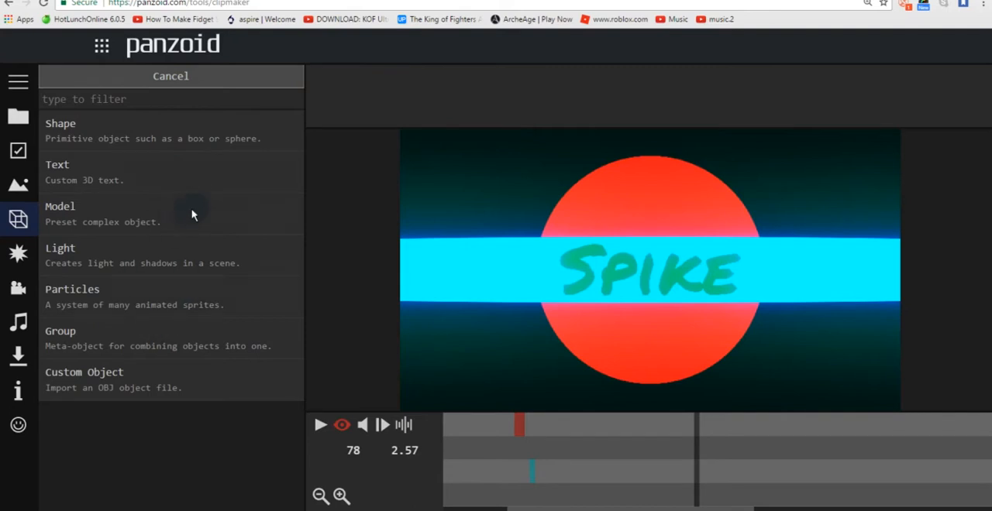
left_click(225, 144)
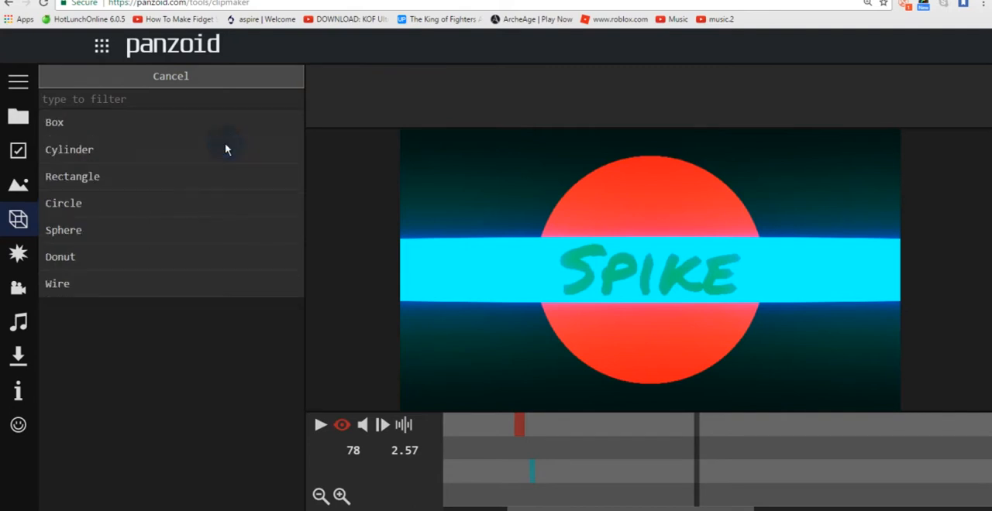
left_click(164, 192)
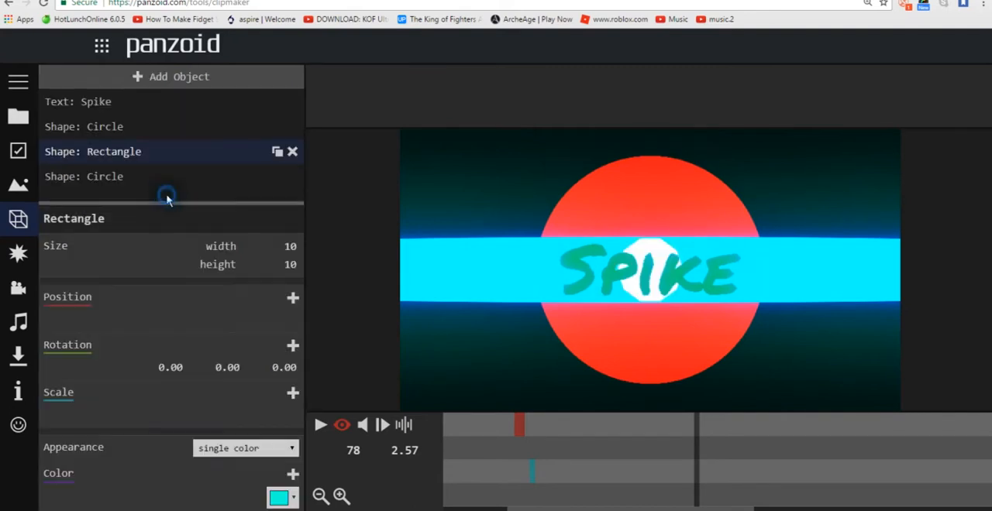
Step: Try heights of 3, 2, 5 and 6 for the rectangle, and set its height back to 10
left_click(283, 267)
type("3")
key("Return")
left_click(283, 266)
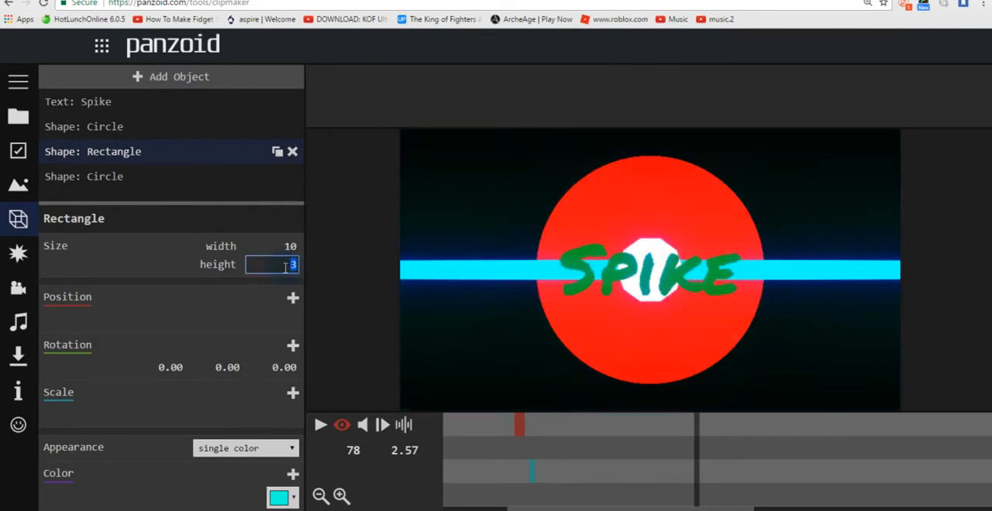
key("Return")
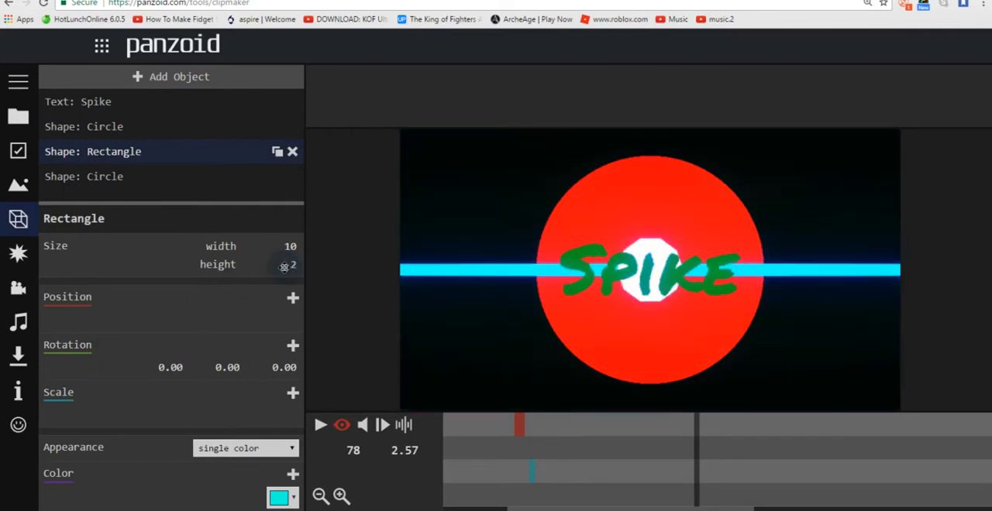
left_click(284, 266)
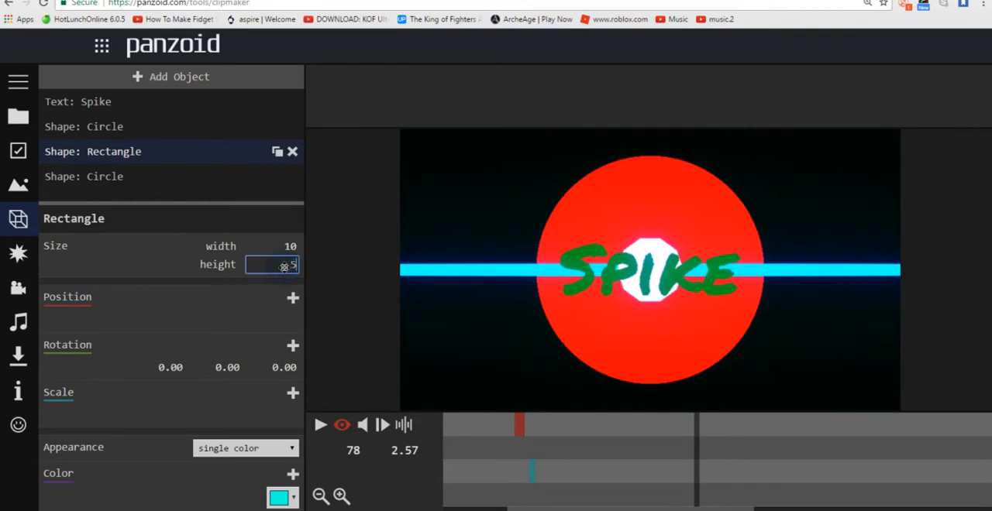
key("Return")
left_click(284, 266)
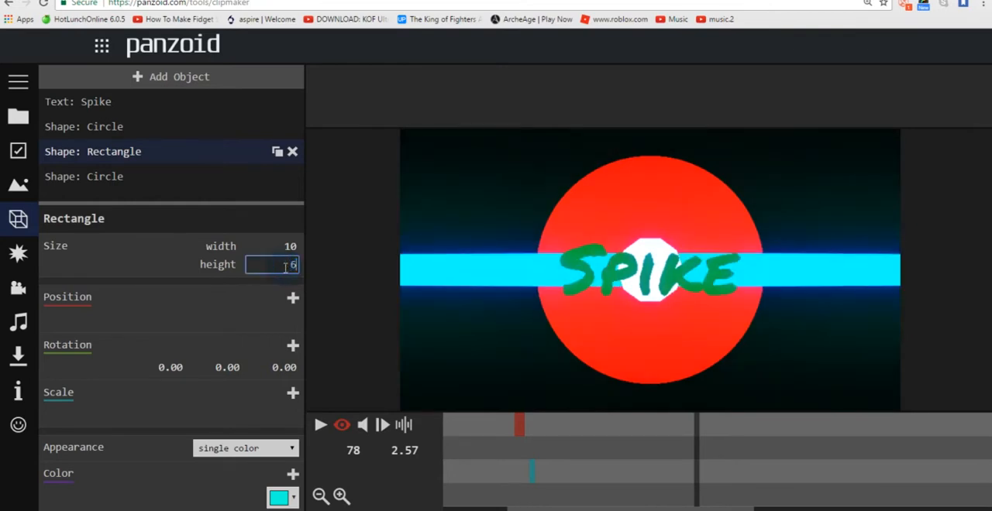
key("Return")
left_click(284, 267)
type("10")
key("Return")
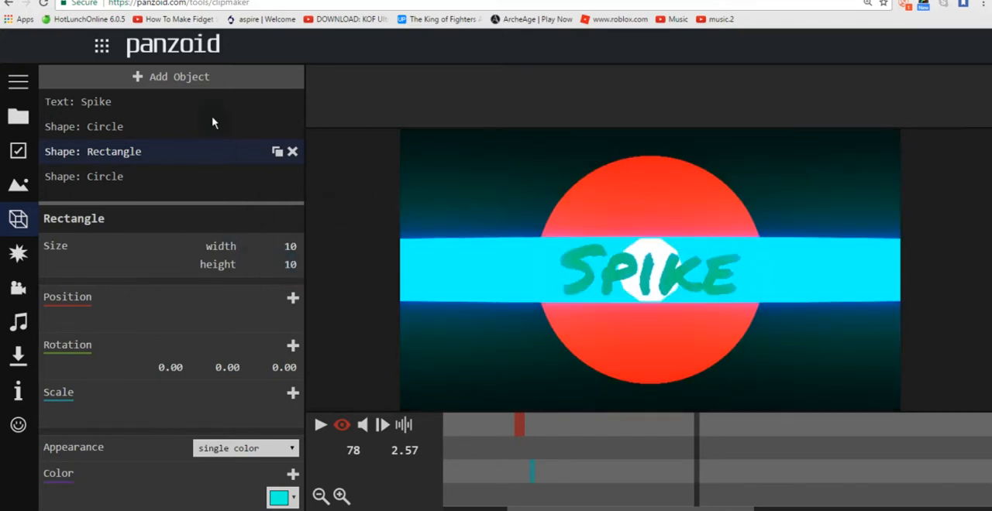
Step: Color the new white circle in the middle blue (#0000ff)
left_click(123, 179)
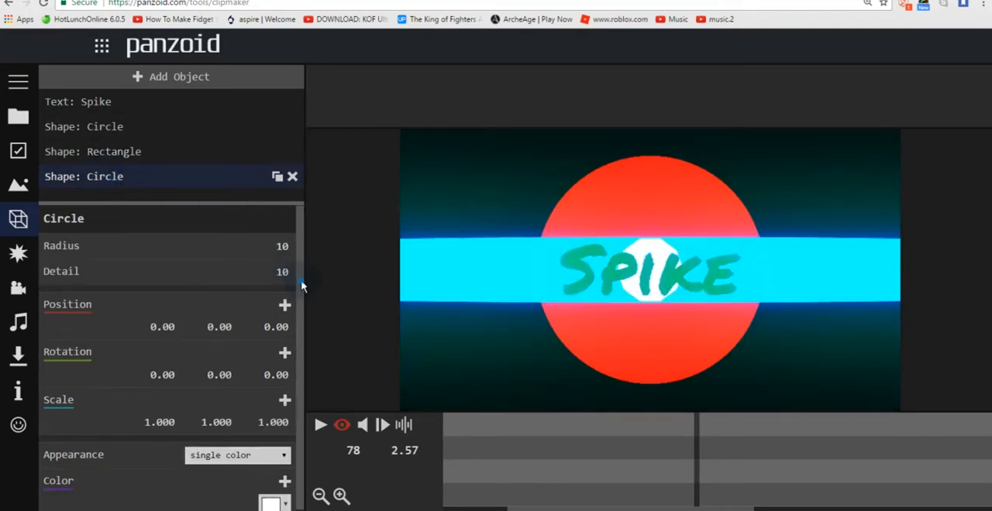
left_click(274, 500)
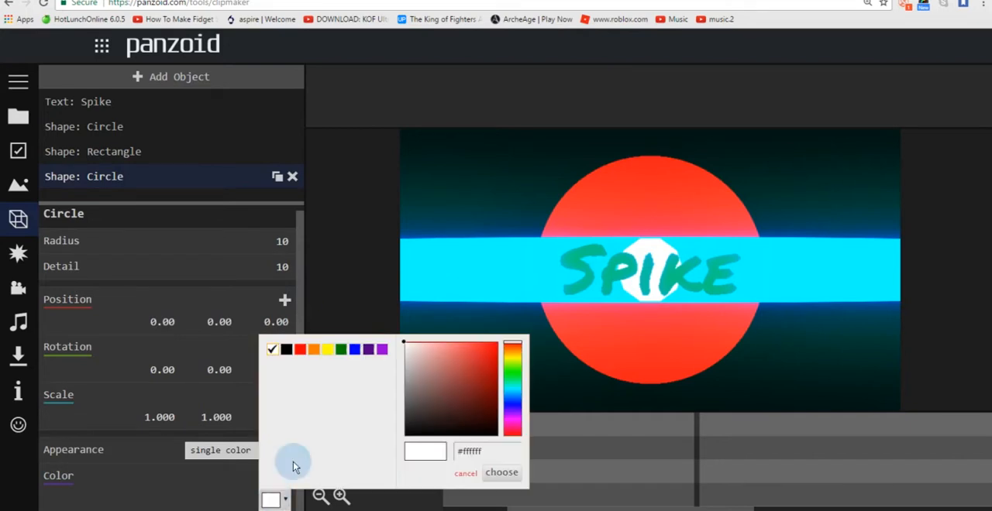
left_click(355, 350)
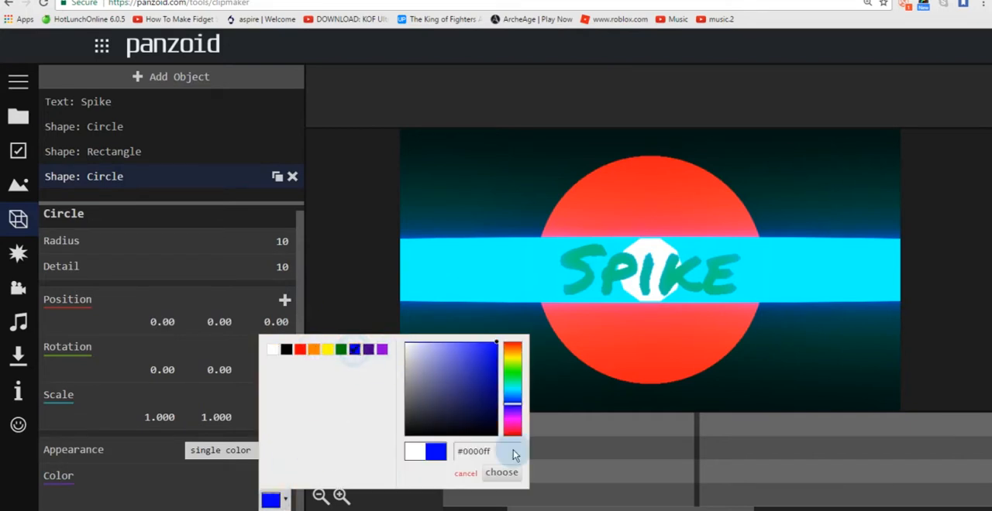
left_click(501, 472)
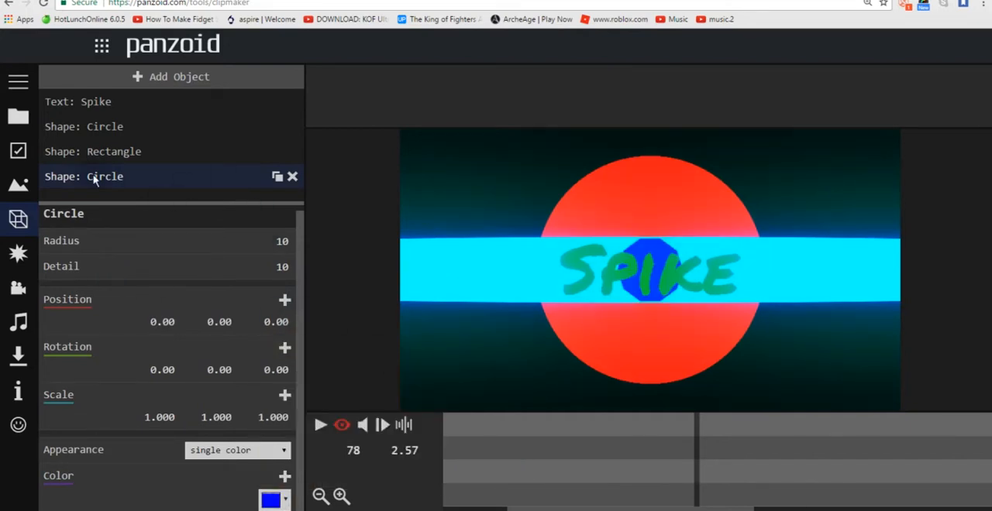
Step: Set the blue circle's Detail to 3 to turn it into a triangle
left_click(282, 267)
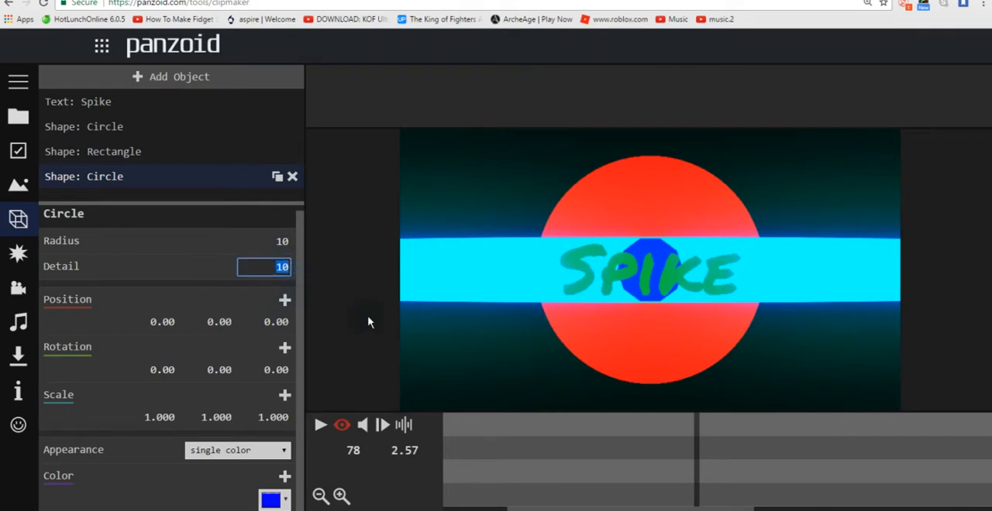
type("3")
key("Return")
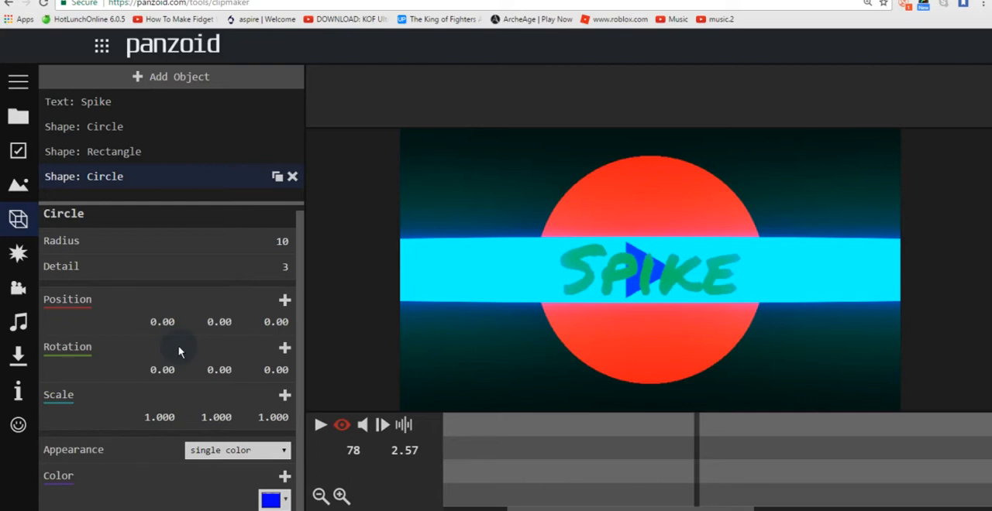
Step: Try an X rotation of 9 and a Y rotation of 2 on the blue triangle, resetting each to 0
left_click(162, 371)
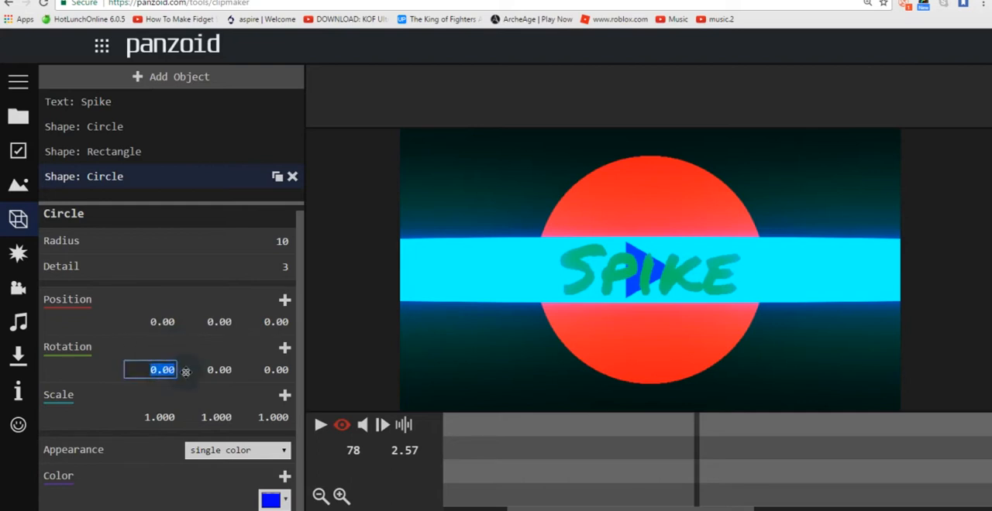
type("9")
key("Return")
left_click(187, 370)
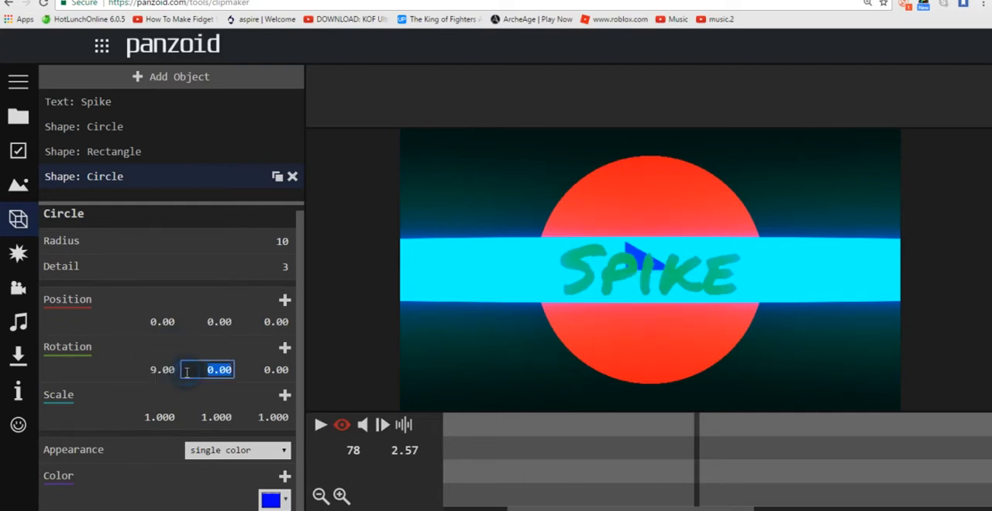
left_click(166, 371)
type("0")
key("Return")
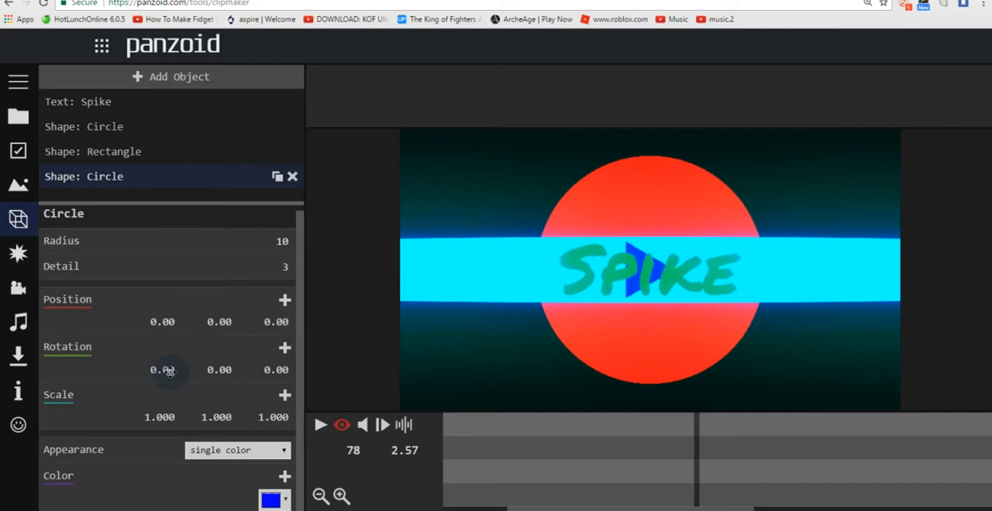
left_click(222, 371)
type("2")
key("Return")
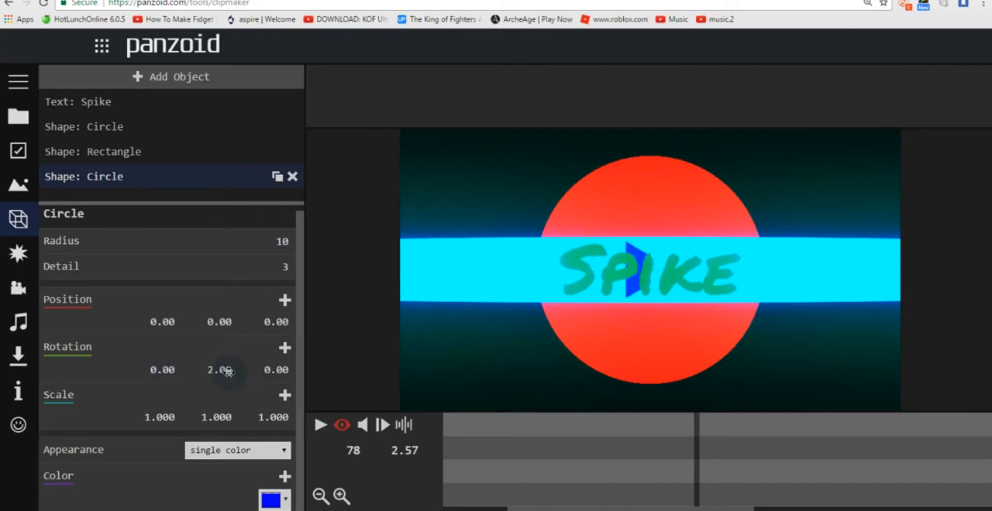
left_click(228, 372)
type("0")
key("Return")
Step: Set the blue triangle's Z rotation to 90 so that it points upward
left_click(273, 370)
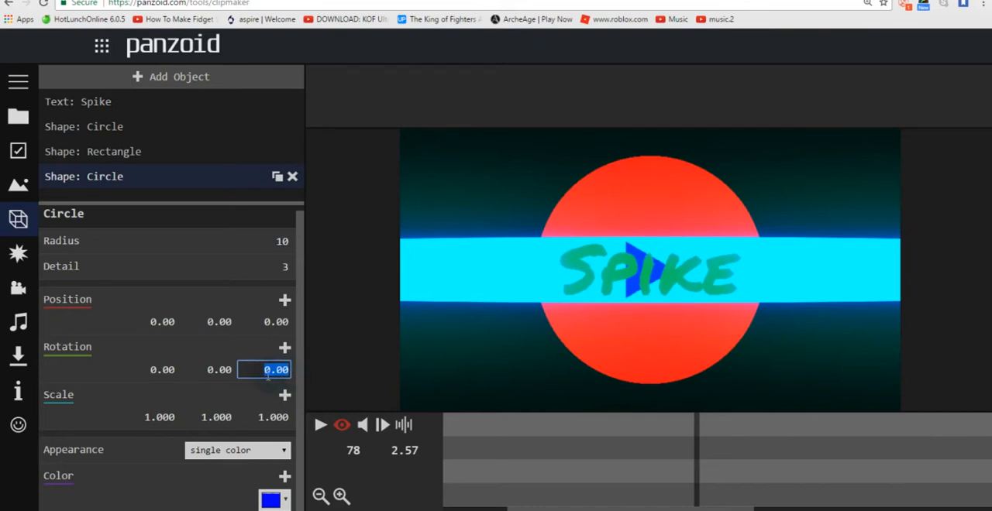
type("90")
key("Return")
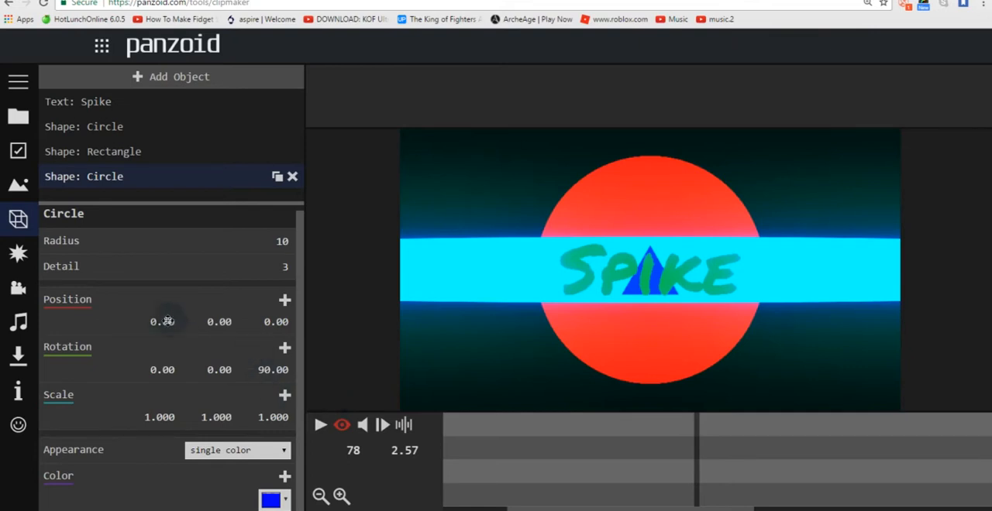
Step: Try 1 and 40 as the blue triangle's X position, and set it to 45
left_click(167, 320)
type("1")
key("Return")
left_click(167, 321)
key("BackSpace")
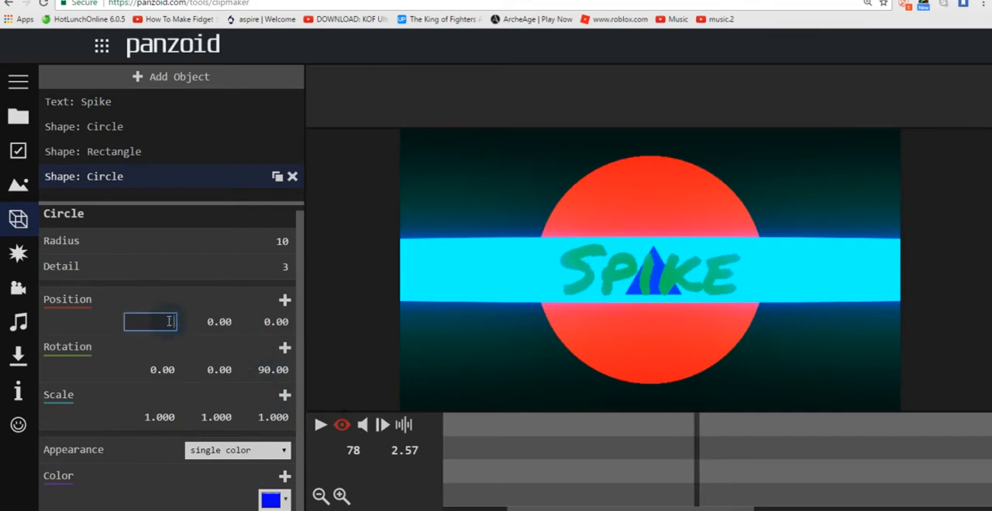
type("40")
key("Return")
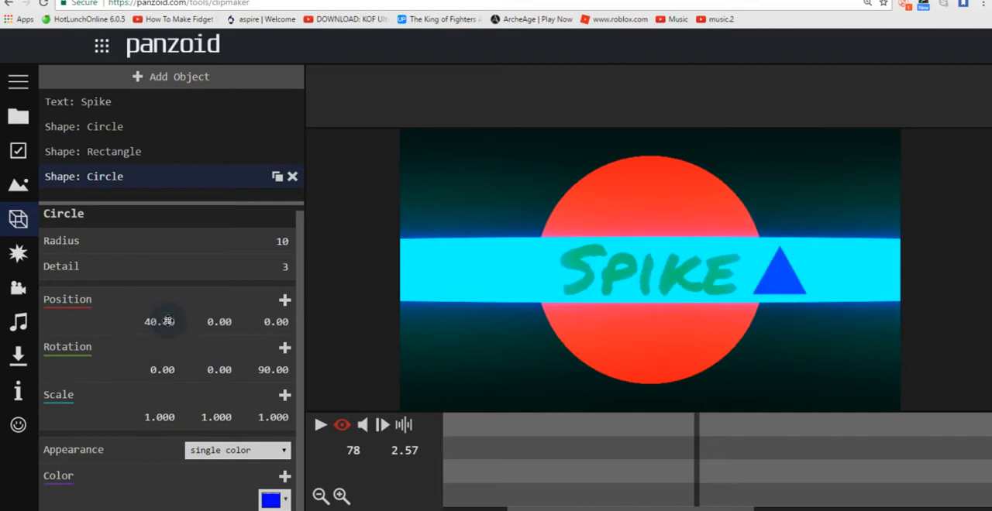
left_click(167, 321)
type("5")
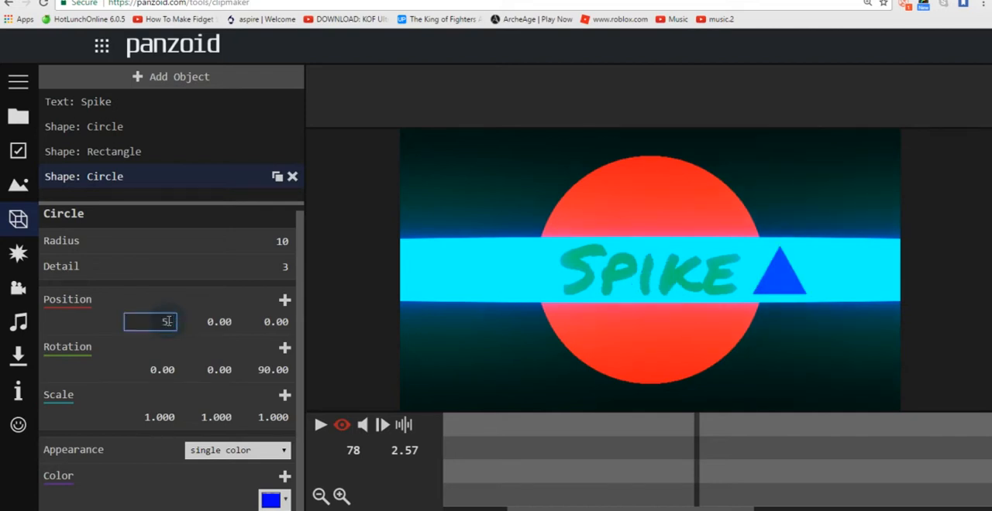
type("45")
key("Return")
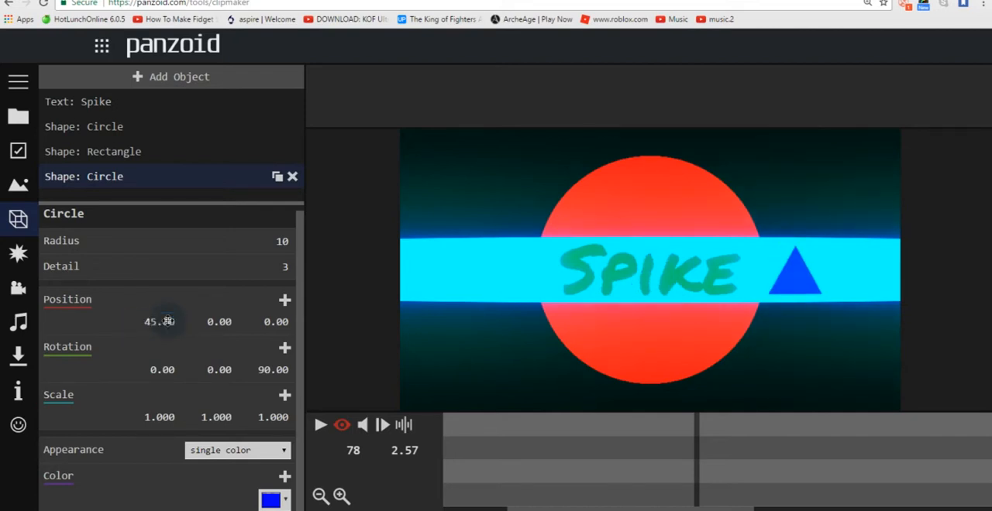
Step: Try 2, 8, 15 and 20 as the blue triangle's Y position, and set it to 24
left_click(230, 325)
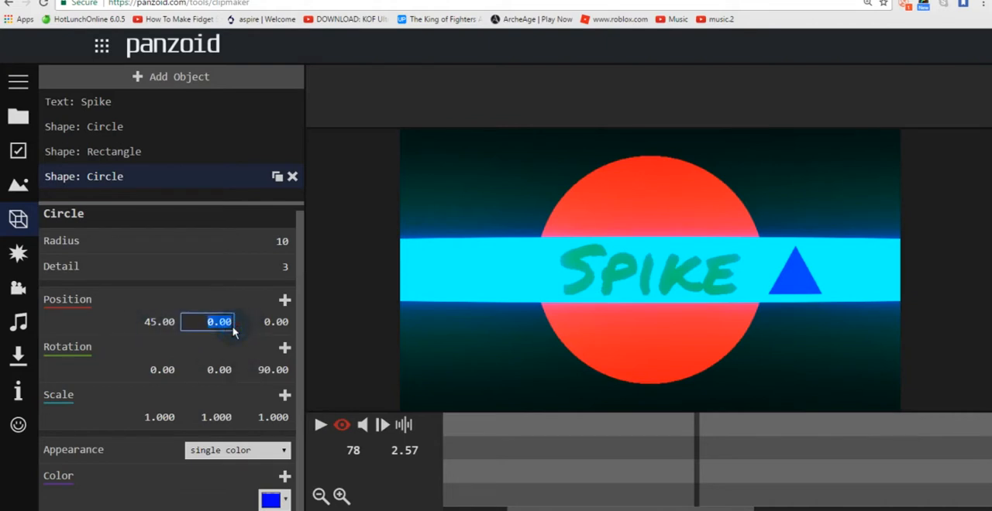
type("2")
key("Return")
left_click(232, 327)
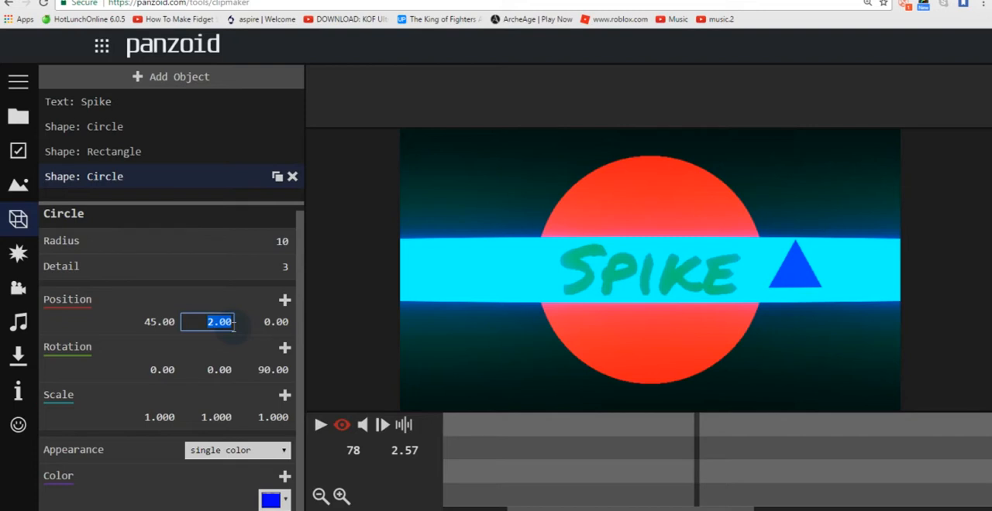
type("8")
key("Return")
left_click(232, 326)
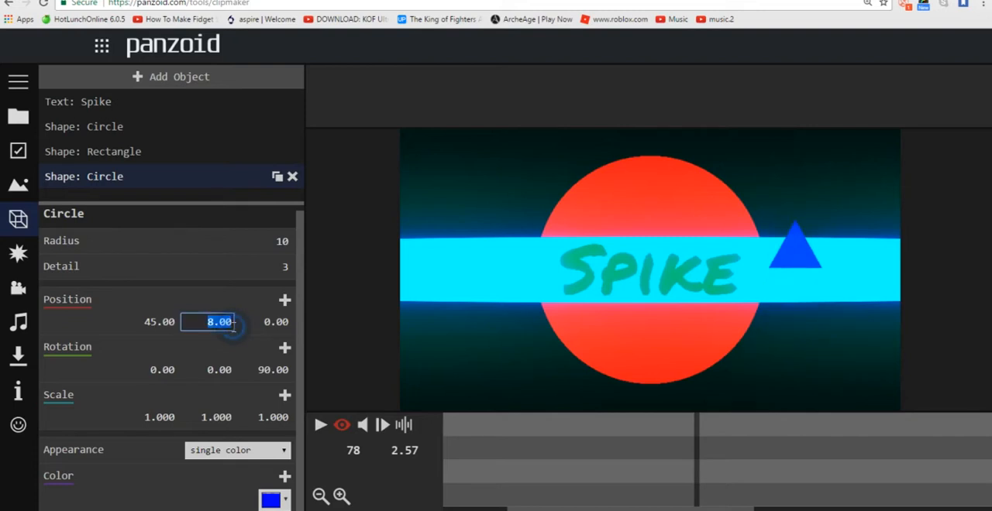
type("15")
key("Return")
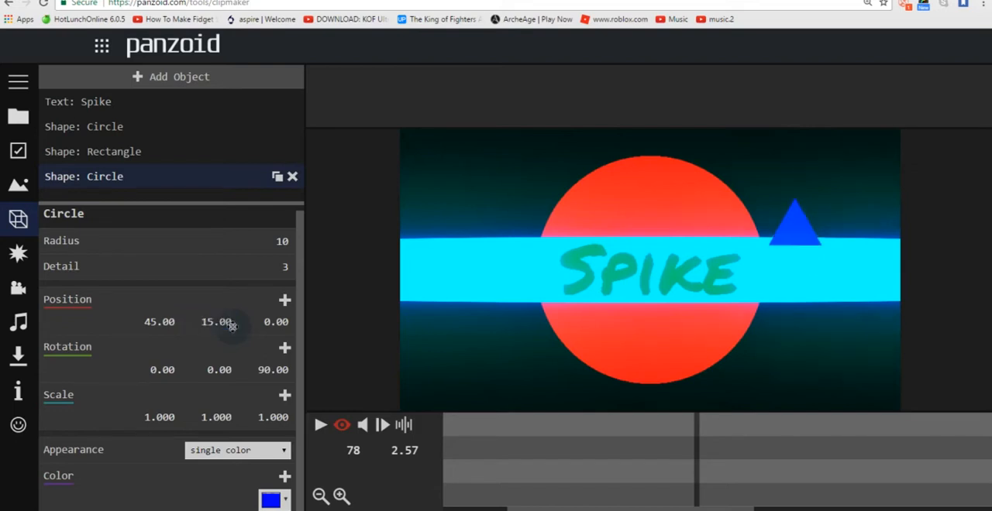
left_click(232, 326)
type("20")
key("Return")
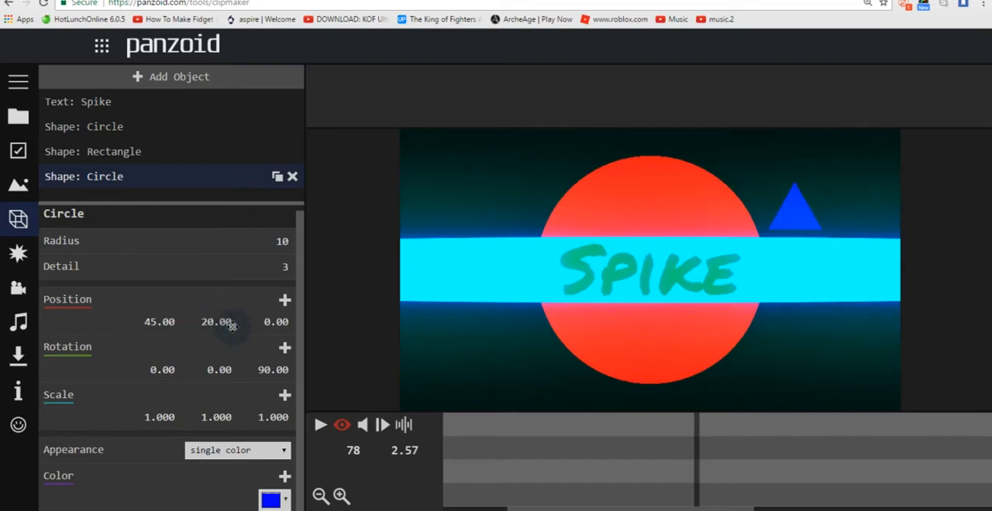
left_click(232, 326)
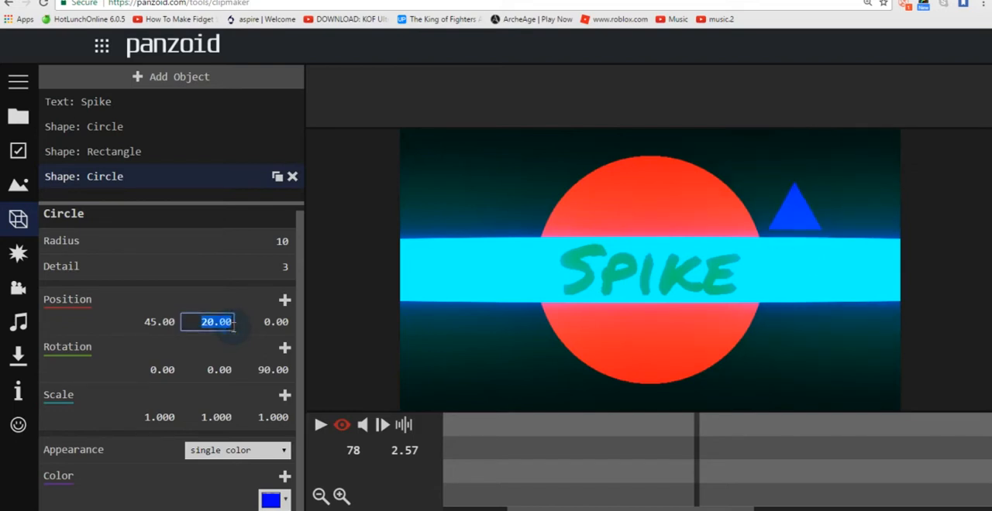
type("24")
key("Return")
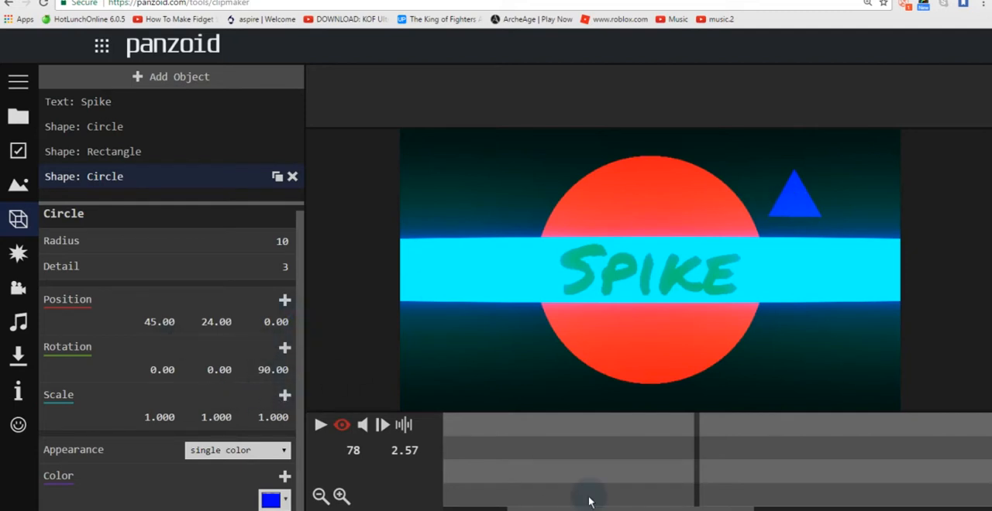
Step: Add a position keyframe for the blue triangle at frame 91 (3.00 seconds)
left_click_drag(628, 508, 653, 507)
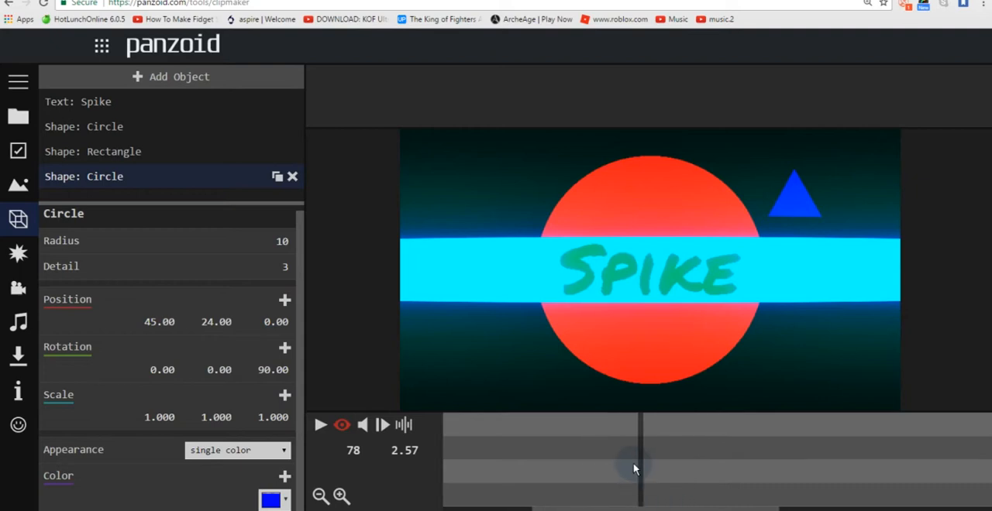
left_click_drag(640, 468, 709, 450)
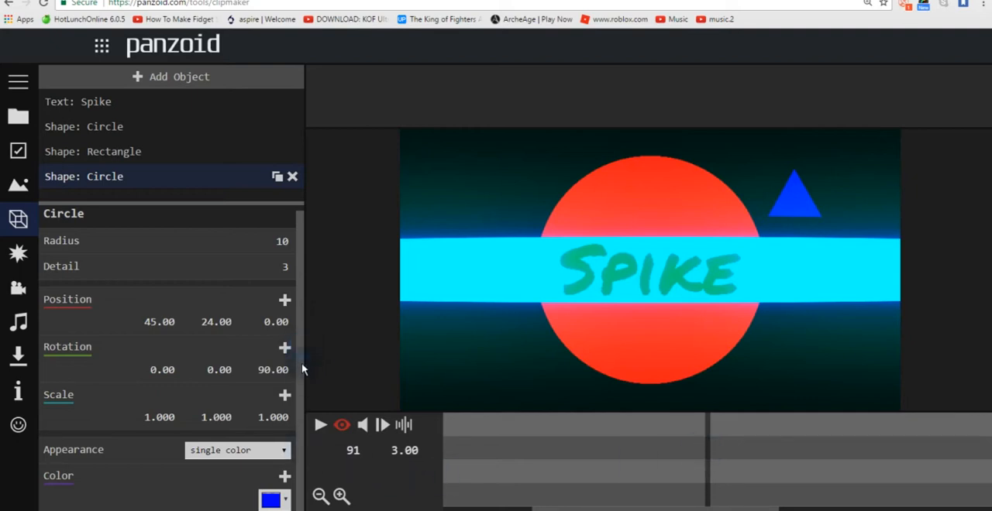
left_click(285, 301)
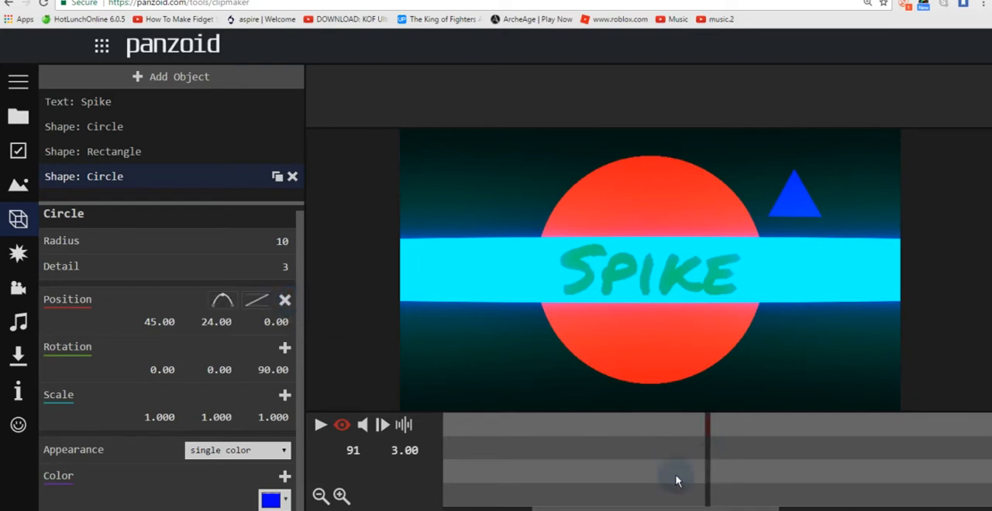
Step: Add a position keyframe for the blue triangle at frame 1 with an X position of 90
left_click_drag(709, 470, 469, 504)
left_click_drag(516, 441, 449, 442)
left_click(284, 300)
left_click(180, 323)
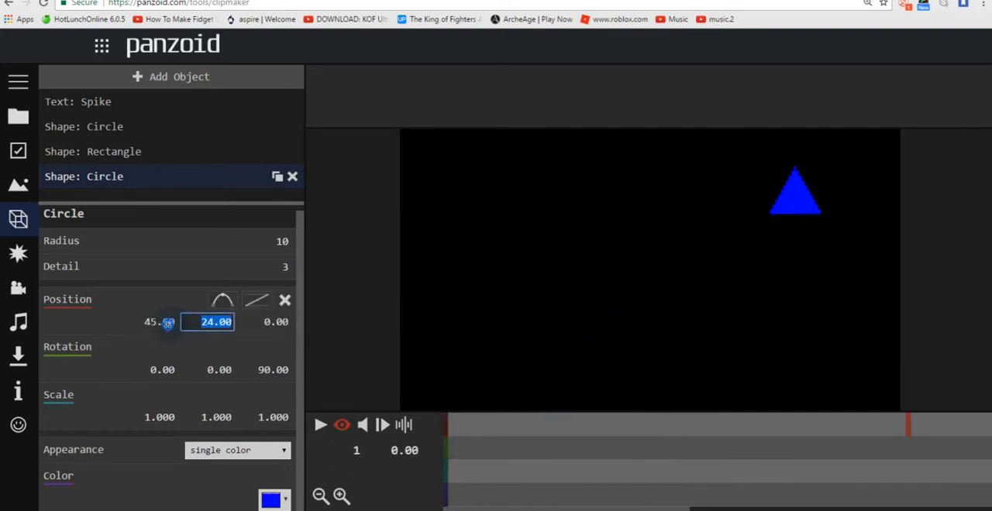
left_click(169, 325)
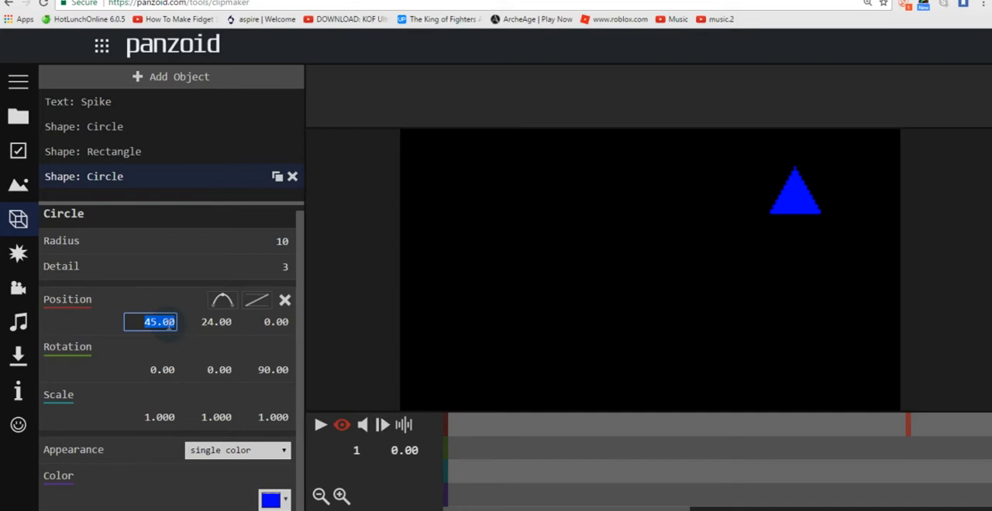
key("BackSpace")
type("90")
key("Return")
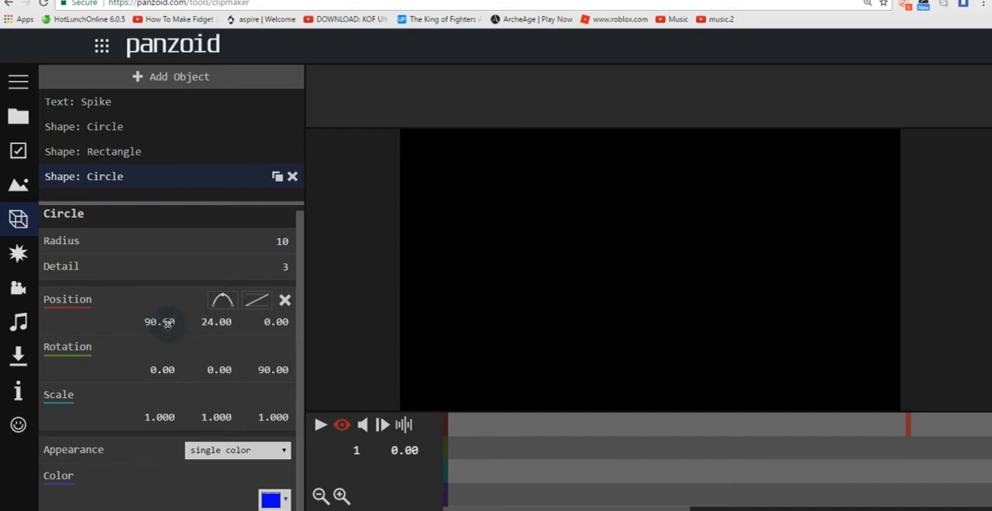
Step: Check the blue triangle's entrance and set its Y position at frame 1 to 30
left_click_drag(507, 440, 806, 465)
left_click_drag(496, 435, 438, 440)
left_click(229, 320)
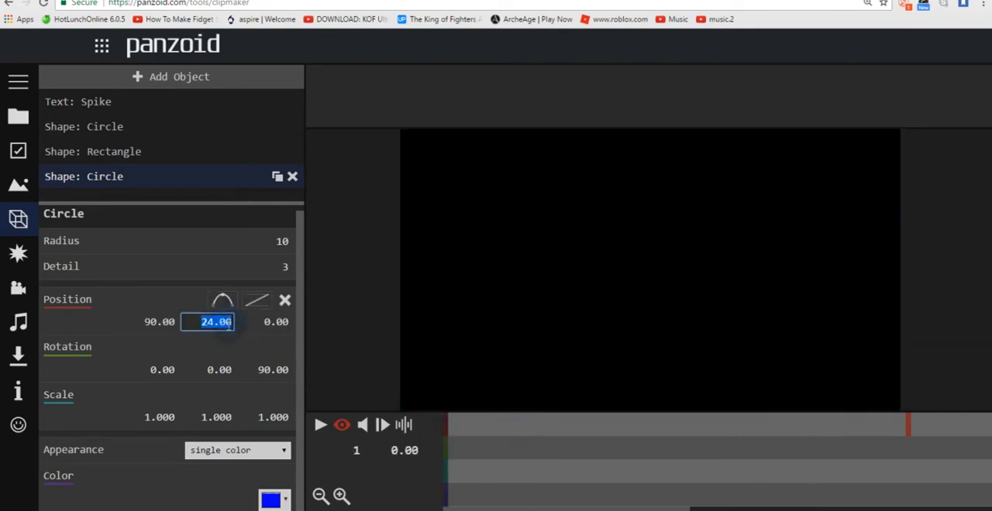
type("30")
key("Return")
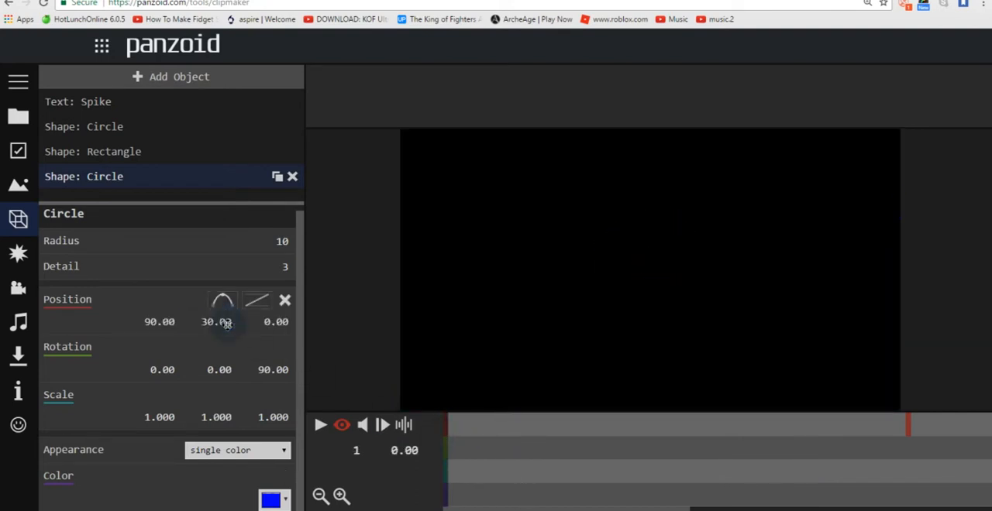
left_click_drag(507, 444, 446, 440)
left_click(207, 323)
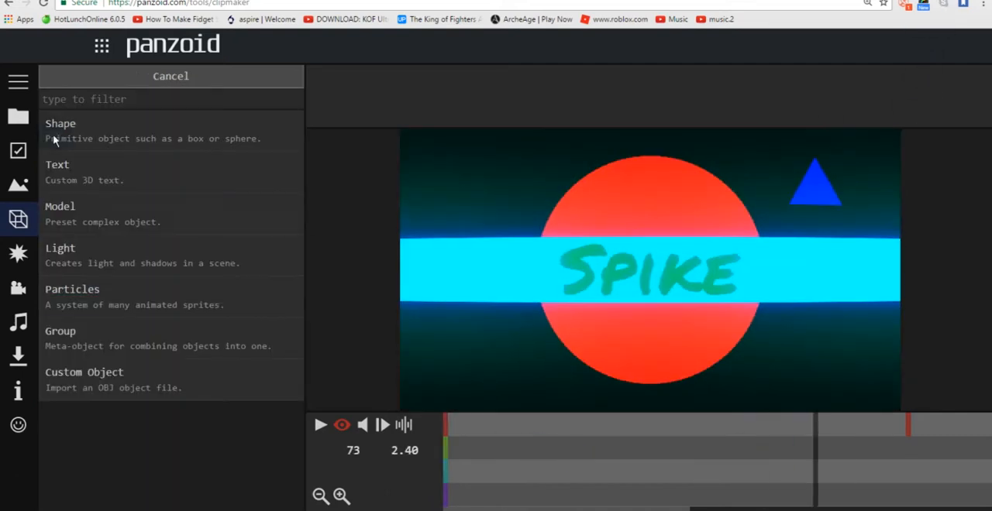
Step: Place the green four-sided circle shape at a Y position of -25, trying -49 as its X position and nudging that value
left_click(54, 128)
left_click(101, 201)
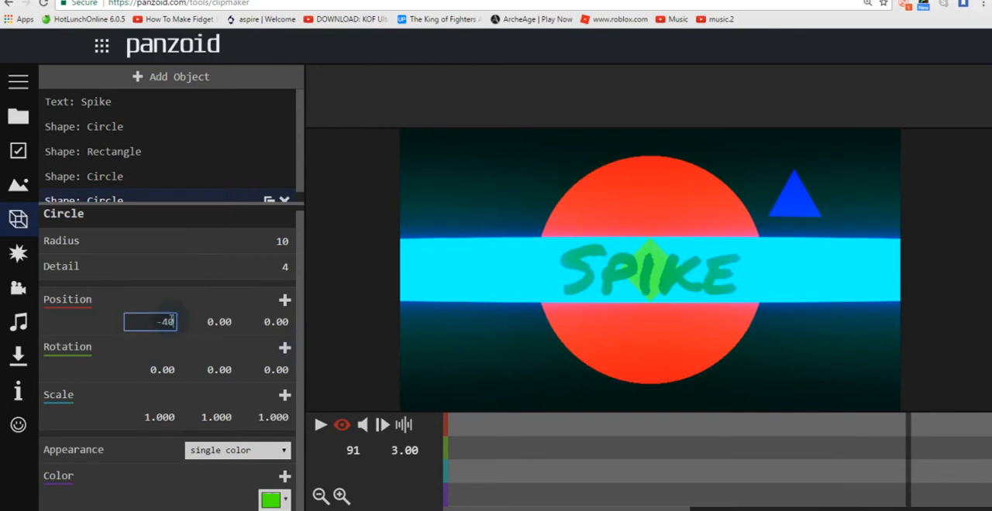
key("Tab")
type("-25")
key("shift+Tab")
type("-49")
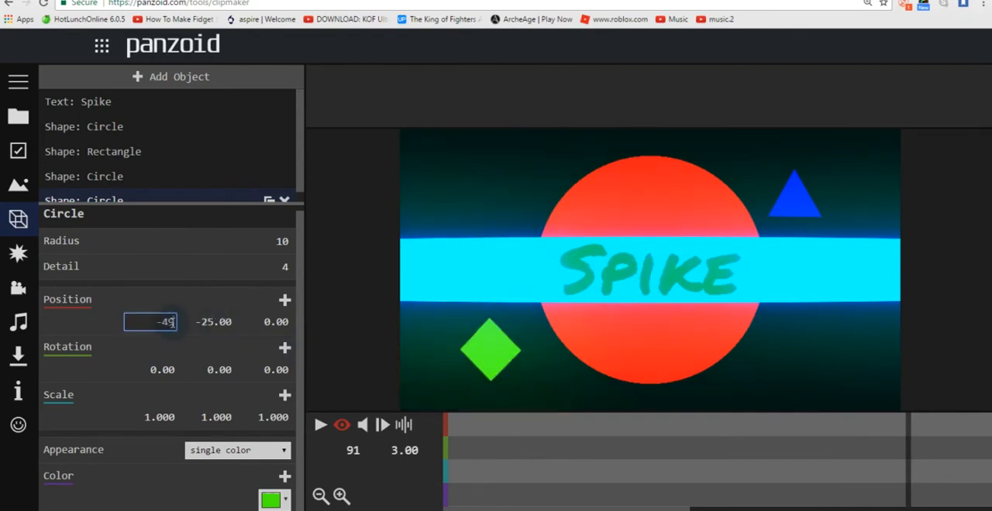
key("Up")
key("Up")
key("Up")
key("Up")
key("Up")
key("Up")
key("Up")
key("Up")
key("Up")
Step: Keyframe the green diamond's position, trying -60 as its starting X position and setting it to -100
left_click(284, 300)
left_click(166, 324)
type("-60")
left_click(165, 324)
type("-100")
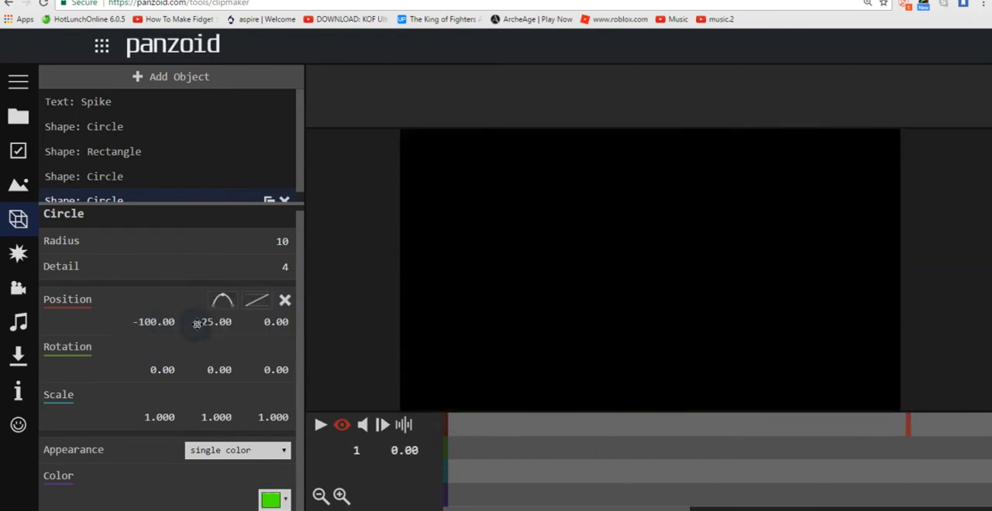
left_click(197, 324)
Step: Set the new circle's Detail to 100 and colour it purple
left_click(697, 442)
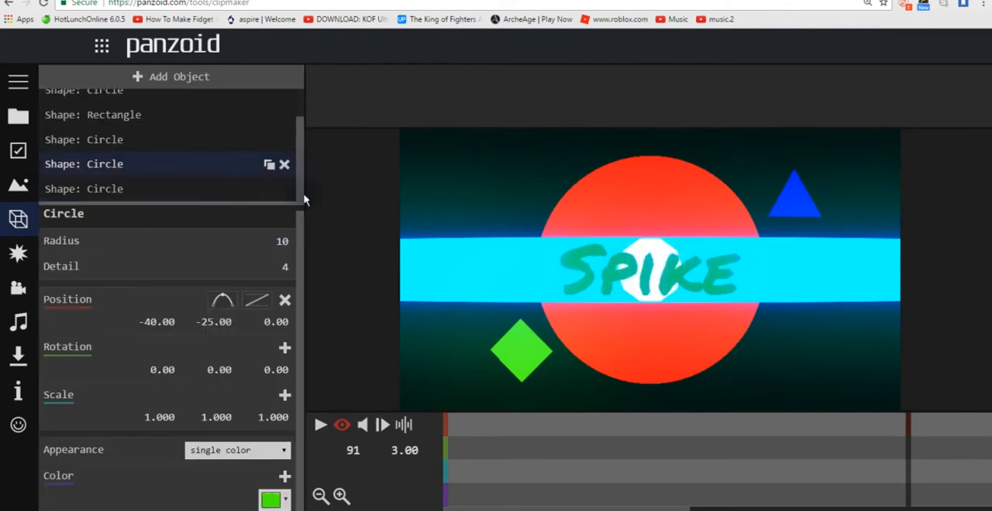
left_click(83, 189)
type("100")
left_click(270, 500)
left_click(370, 348)
Step: Try position 50, -50 for the purple circle, and place it at X 45, Y -23, Z -4
left_click(159, 322)
type("50")
key("Tab")
type("-50")
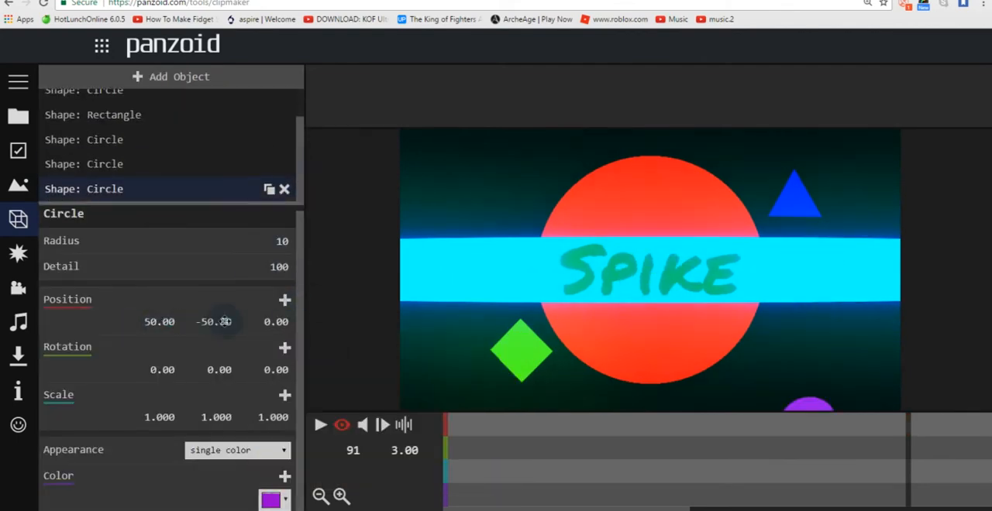
left_click(224, 322)
type("-23")
key("Tab")
type("-4")
left_click(159, 321)
type("45")
Step: Keyframe the purple circle's position with a frame 1 start at X 100, Y -70, and play the animation
left_click(285, 300)
left_click(447, 458)
left_click(162, 322)
type("80100")
left_click(225, 323)
type("-70")
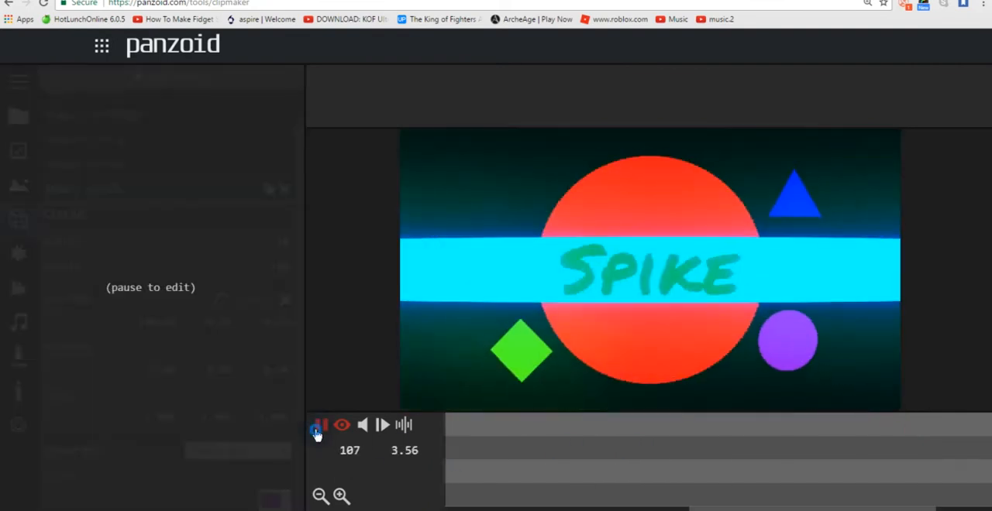
left_click(321, 424)
Step: Add another circle shape, set its Detail to 5 to make a pentagon, and colour it pink
left_click(179, 76)
left_click(55, 122)
left_click(85, 201)
left_click(263, 271)
left_click(84, 189)
left_click(263, 268)
type("5")
left_click(273, 502)
left_click(501, 472)
left_click(272, 501)
Step: Position the pink pentagon at X -45, Y 27, Z -10, above the green diamond
left_click(163, 323)
type("-50")
left_click(166, 324)
type("-45")
left_click(220, 324)
type("22")
left_click(274, 324)
type("-6")
key("Return")
left_click_drag(228, 329, 224, 320)
left_click_drag(283, 322, 286, 329)
Step: Keyframe the pink pentagon's position at 3.00 seconds, set its starting Y position to 80 and try 100 as the starting X
left_click(509, 486)
left_click(676, 484)
left_click_drag(821, 509, 543, 509)
left_click(284, 300)
left_click(446, 485)
left_click(216, 323)
type("80")
left_click(168, 324)
type("100")
key("Return")
left_click(319, 426)
Step: Try -100 as the pink pentagon's starting X position and preview the animation
left_click(956, 480)
left_click(284, 300)
left_click(447, 480)
left_click(166, 322)
type("-100")
left_click(320, 425)
left_click(526, 459)
left_click(318, 425)
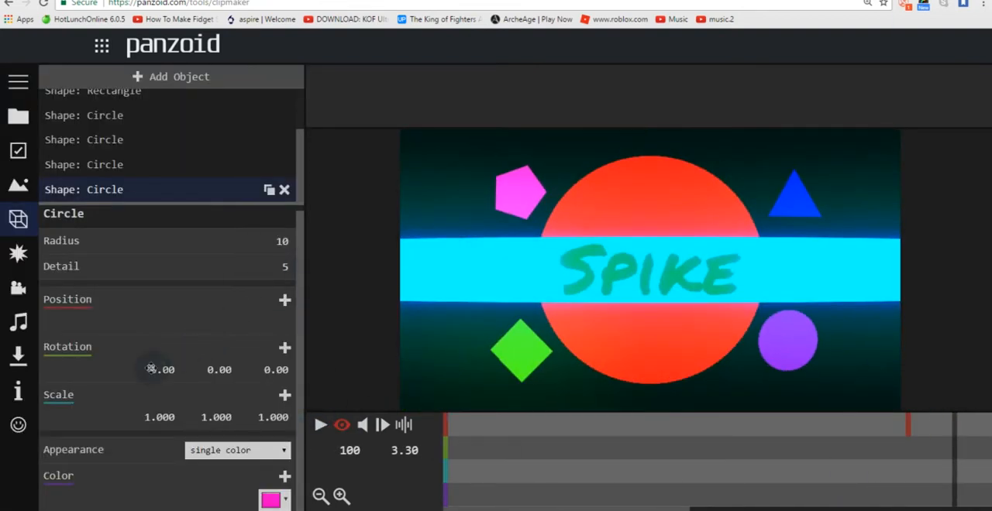
Step: Add a position keyframe for the pink pentagon at frame 100 and set its X position at frame 1 to -100
left_click(283, 300)
left_click(155, 321)
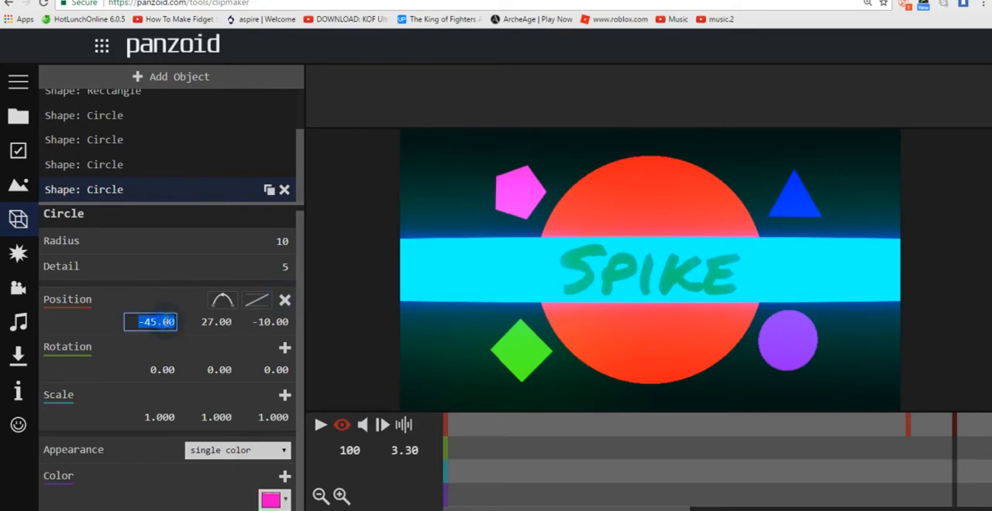
left_click_drag(483, 435, 441, 439)
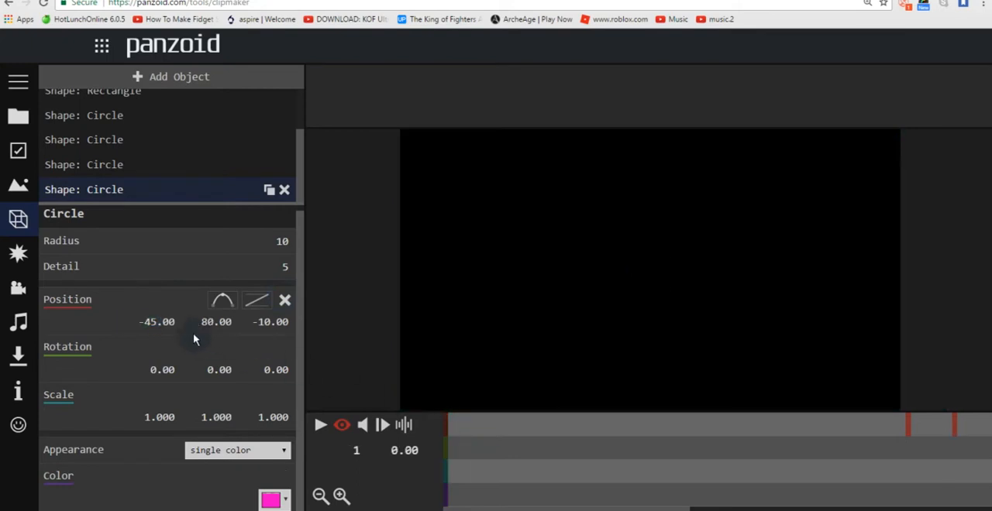
left_click(163, 321)
type("-10")
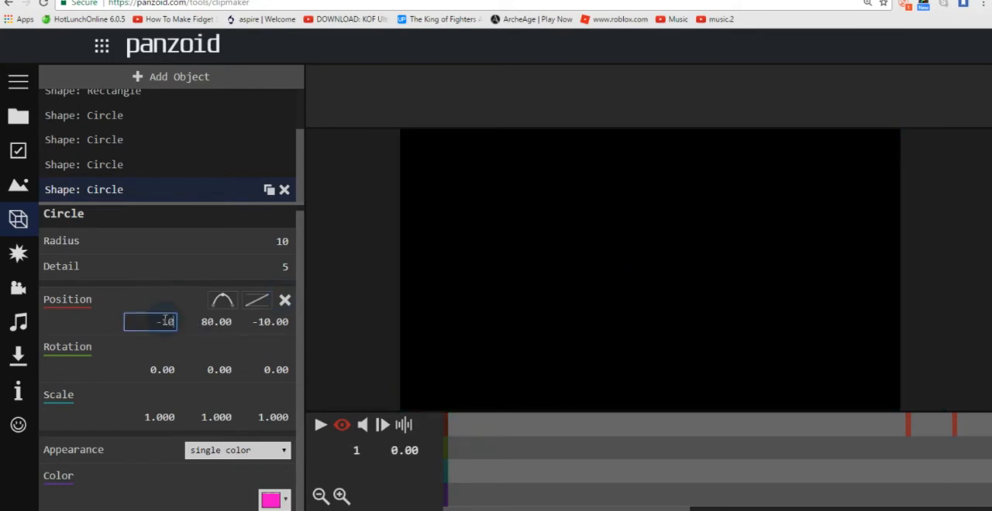
type("0")
key("Return")
left_click_drag(524, 450, 440, 458)
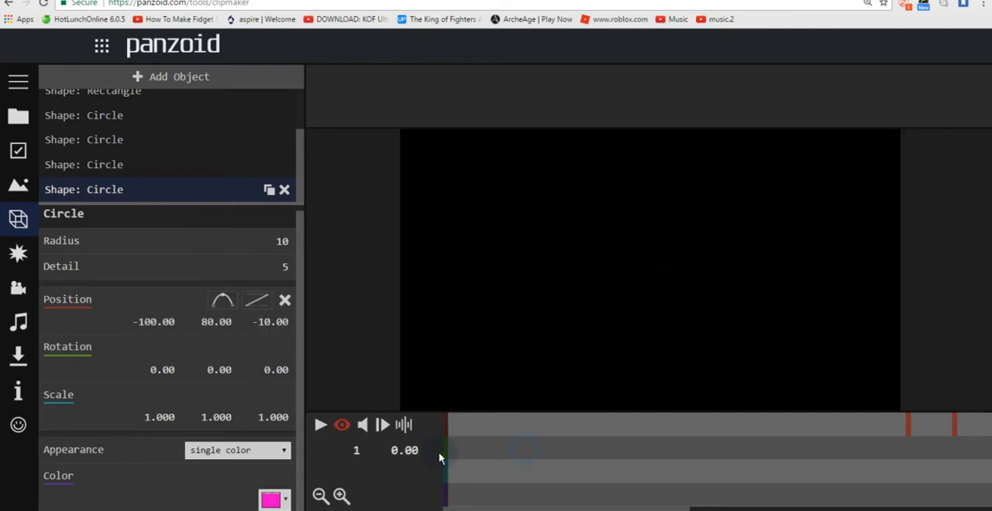
Step: Play the intro from frame 1 several times to examine how the four shapes enter
left_click(318, 427)
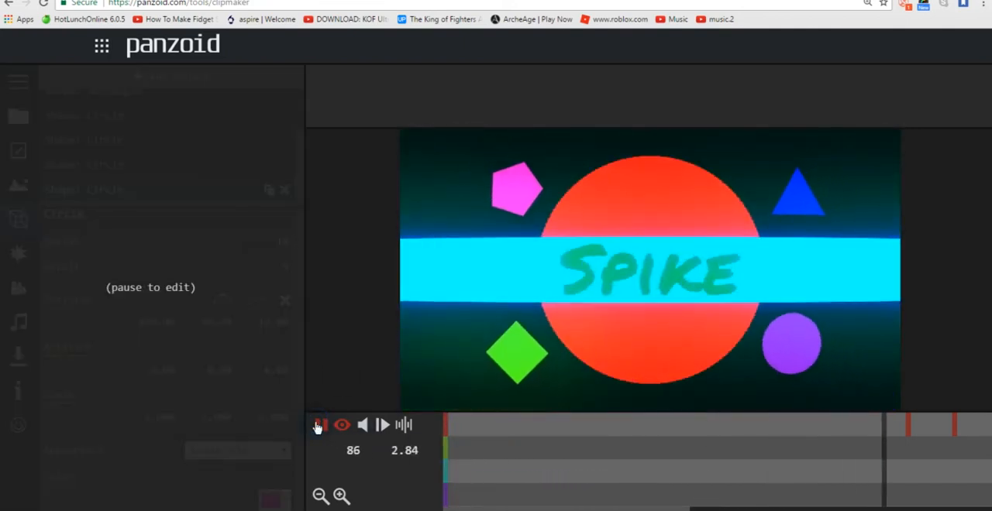
left_click(318, 426)
left_click_drag(507, 456, 439, 443)
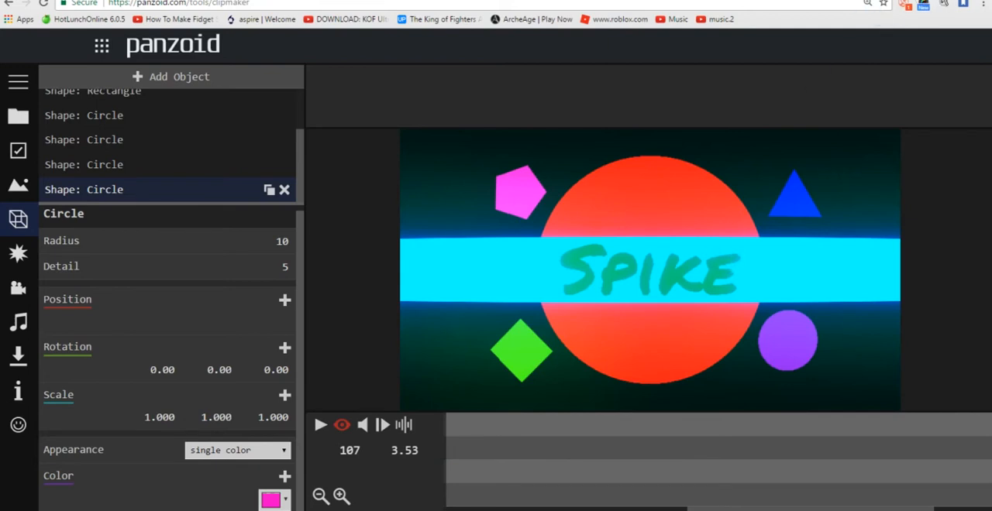
left_click_drag(482, 491, 442, 454)
left_click(319, 425)
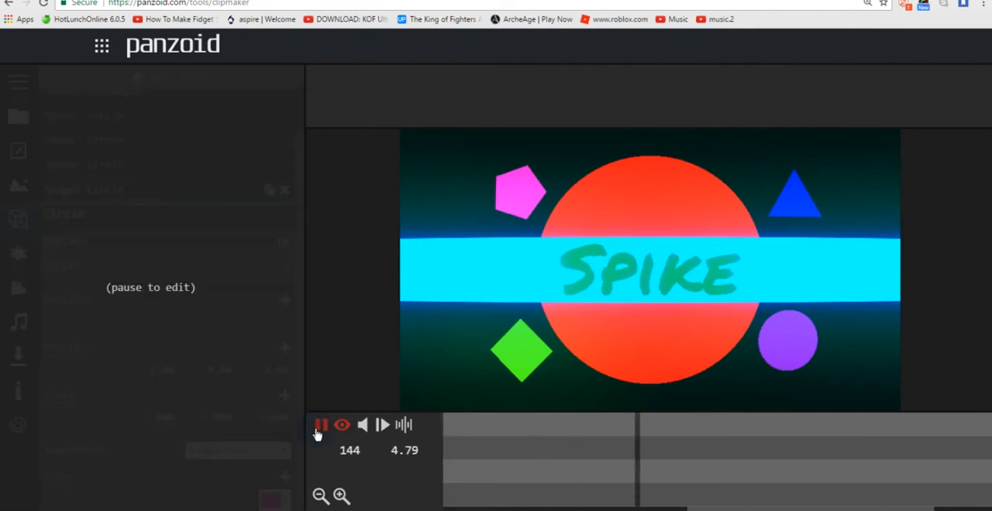
left_click(318, 431)
left_click(525, 508)
left_click_drag(579, 476, 442, 469)
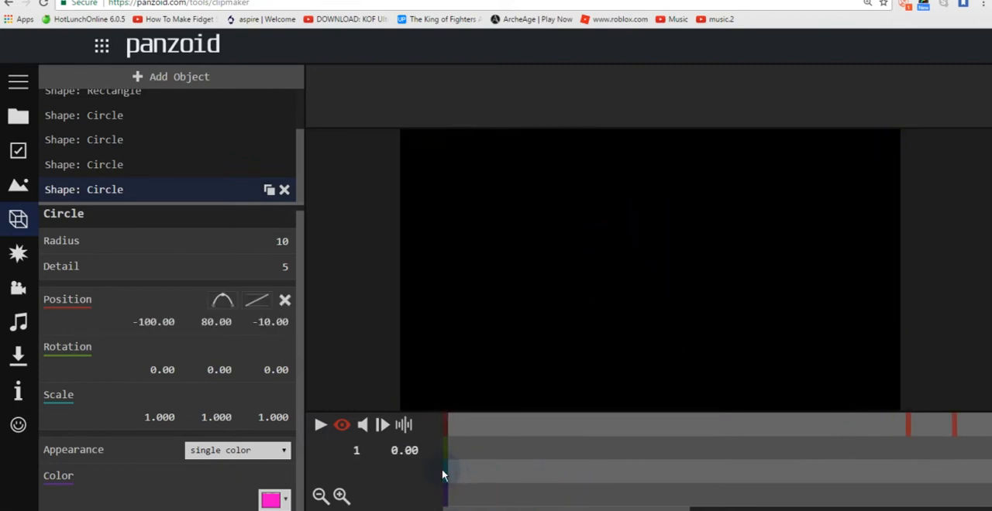
left_click(320, 425)
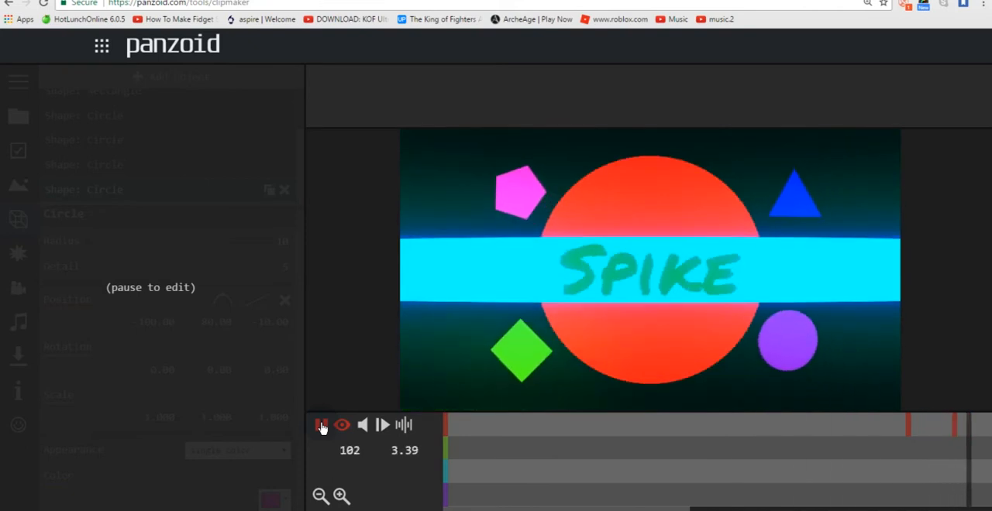
left_click(321, 426)
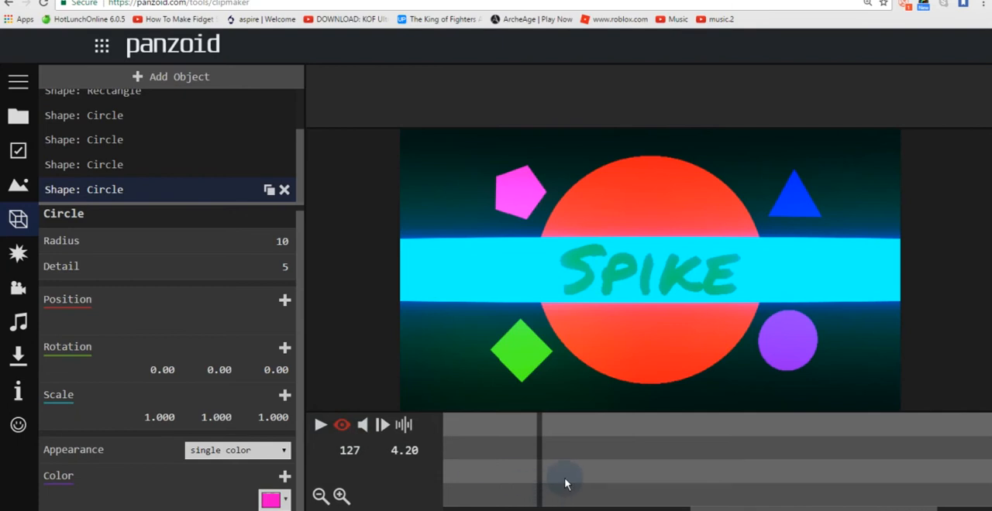
left_click_drag(565, 483, 792, 507)
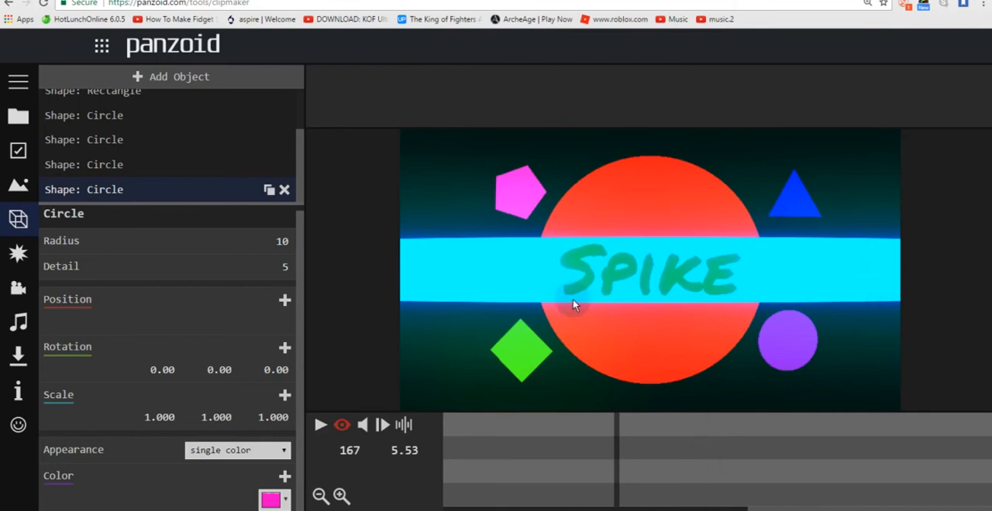
left_click(723, 313)
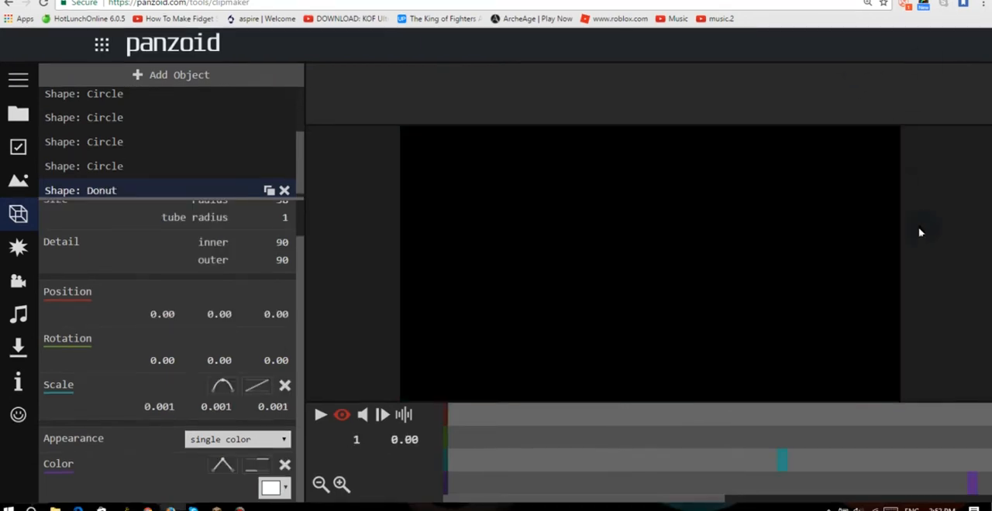
left_click(920, 231)
Step: Play the opening of the intro with the donut shape added, and return to frame 1
left_click(321, 414)
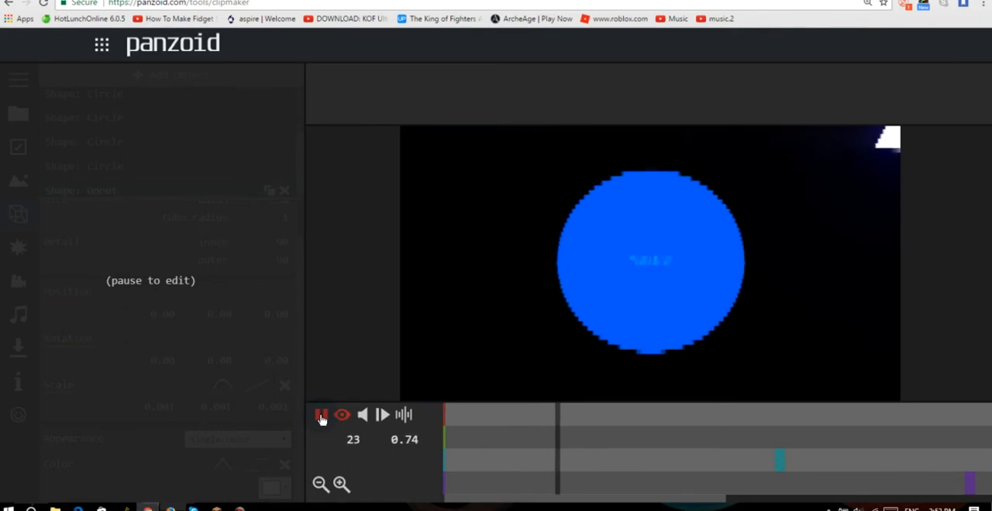
left_click(322, 416)
left_click_drag(513, 468, 449, 461)
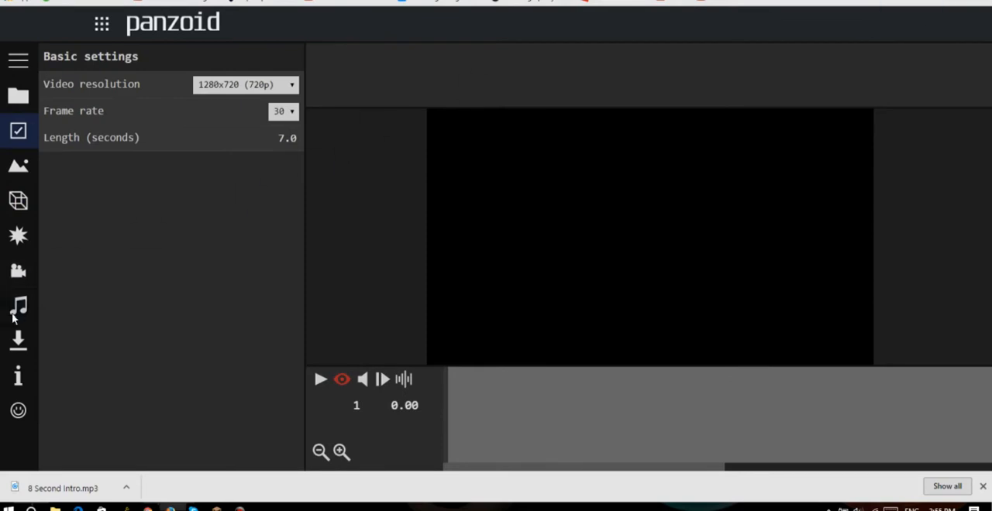
Step: Configure the video download with good quality mode and the .mkv (vp8/opus) format
left_click(23, 310)
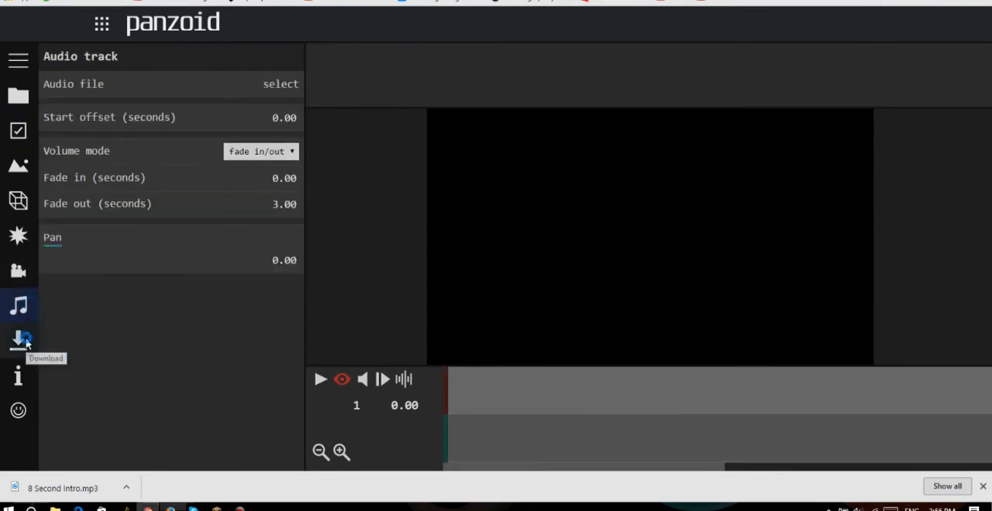
left_click(22, 339)
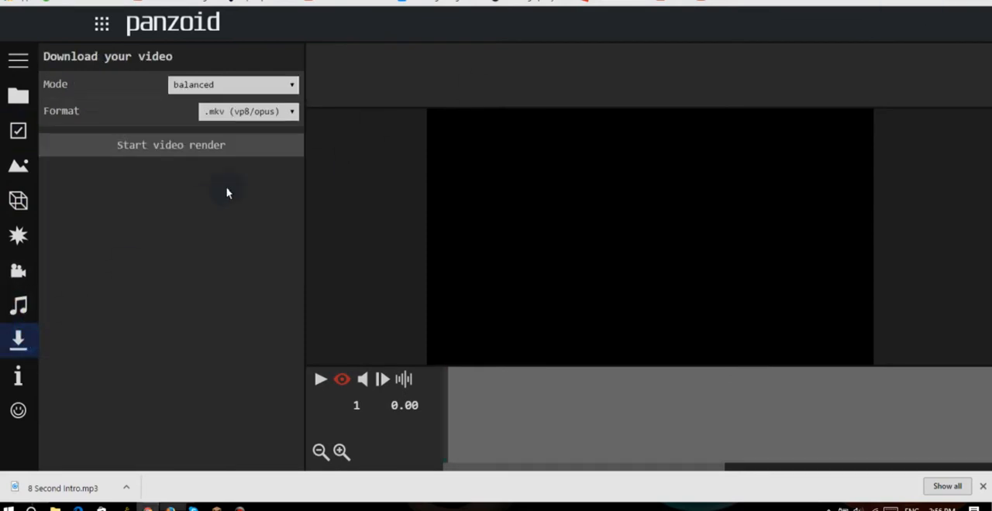
left_click(280, 88)
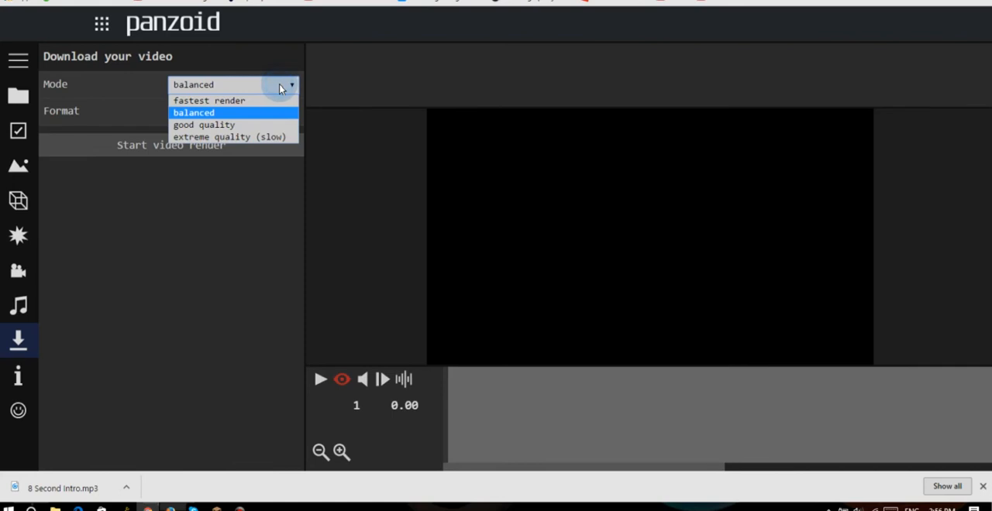
left_click(275, 126)
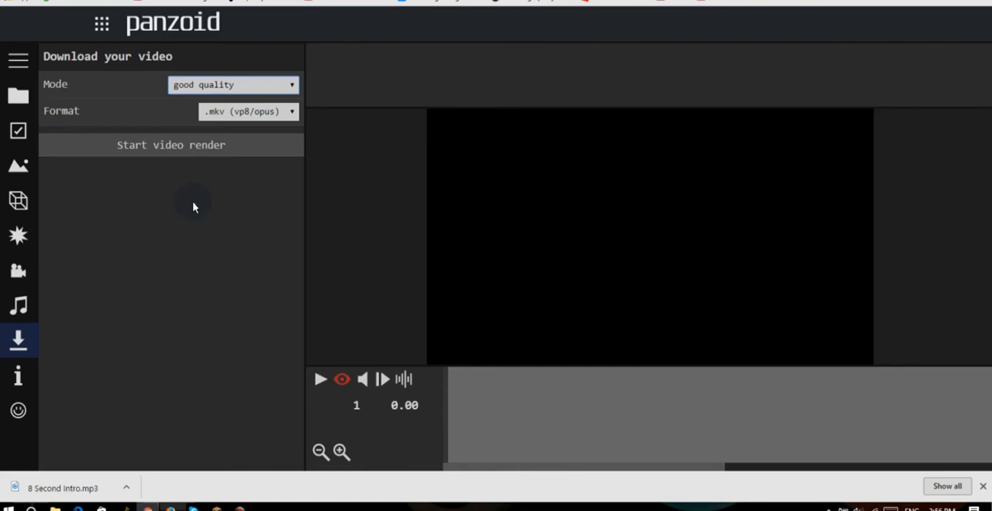
left_click(267, 112)
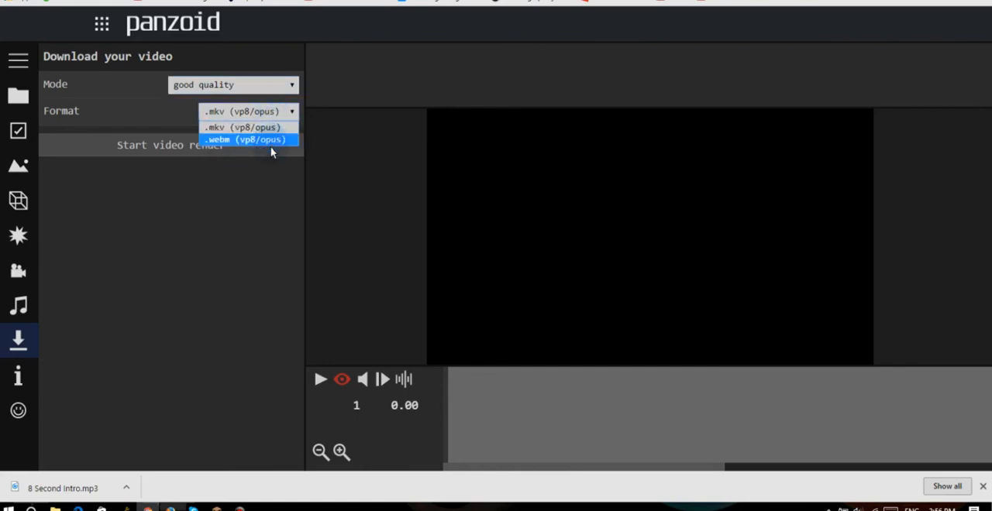
left_click(267, 127)
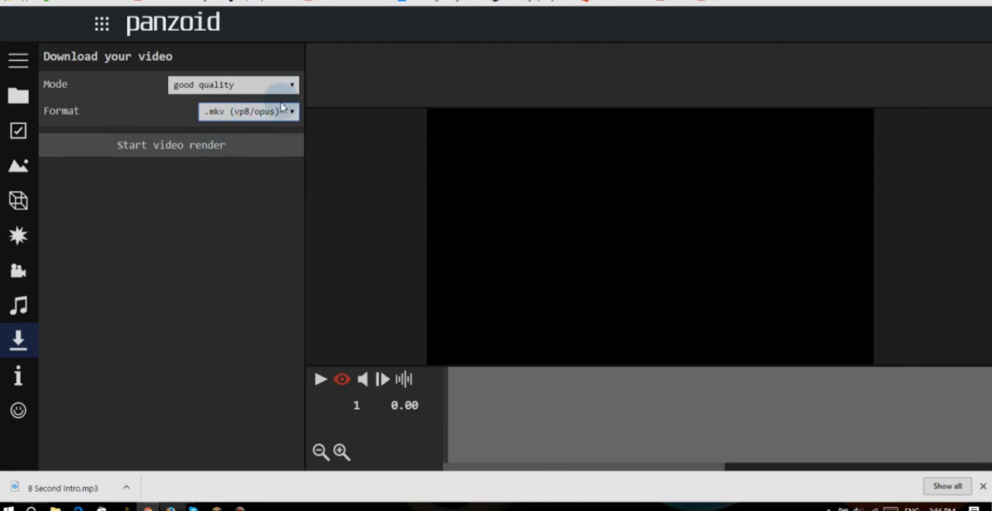